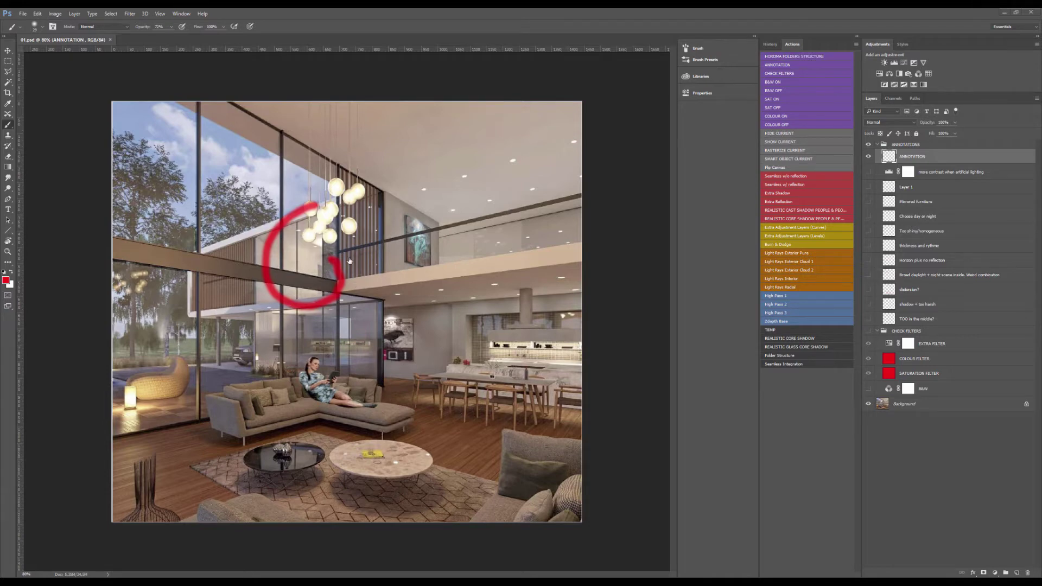
# - Erase the red circle around the beam and pendant lights from the ANNOTATION layer
pyautogui.hotkey('ctrl', 'a')
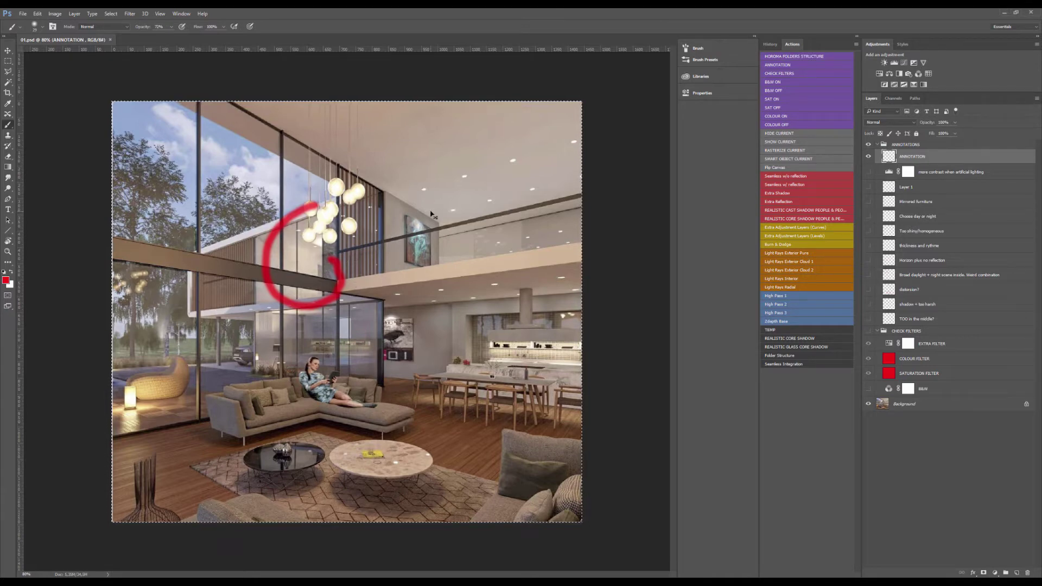
pyautogui.press('Delete')
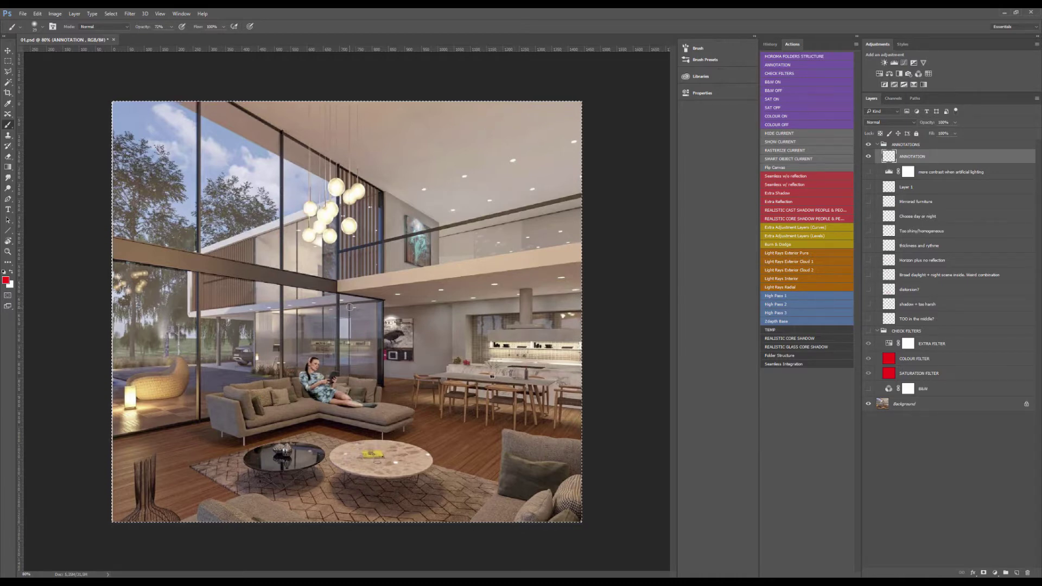
# - Trace the sloping ceiling edge, the mezzanine slab and the lower glazing with red brush strokes, and clear them from the ANNOTATION layer
pyautogui.moveTo(220, 107)
pyautogui.mouseDown()
pyautogui.moveTo(434, 224)
pyautogui.moveTo(437, 265)
pyautogui.mouseUp()
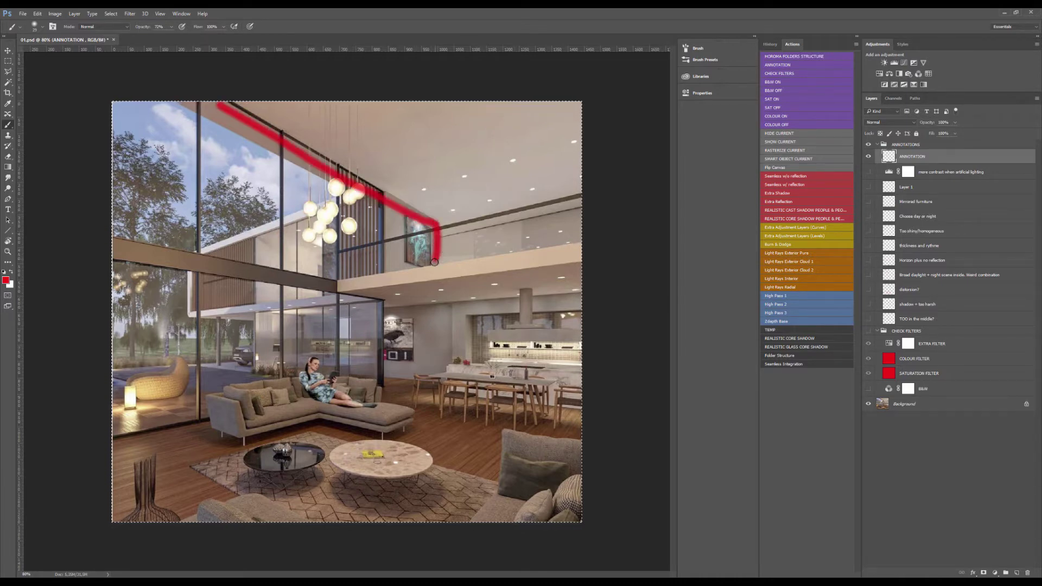
pyautogui.moveTo(97, 247)
pyautogui.mouseDown()
pyautogui.moveTo(334, 288)
pyautogui.moveTo(324, 283)
pyautogui.moveTo(582, 266)
pyautogui.mouseUp()
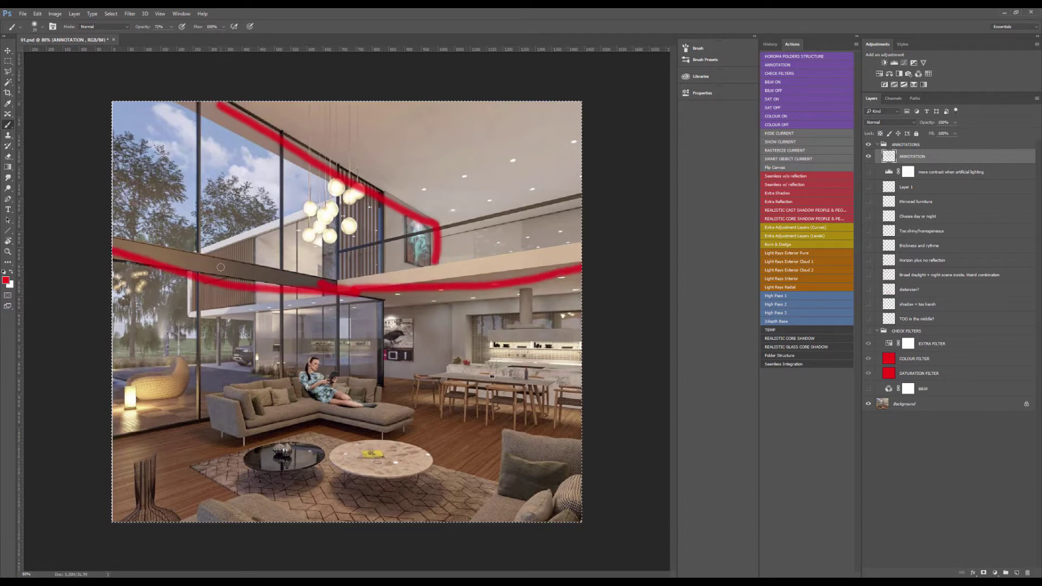
pyautogui.moveTo(109, 439)
pyautogui.mouseDown()
pyautogui.moveTo(383, 404)
pyautogui.moveTo(385, 292)
pyautogui.mouseUp()
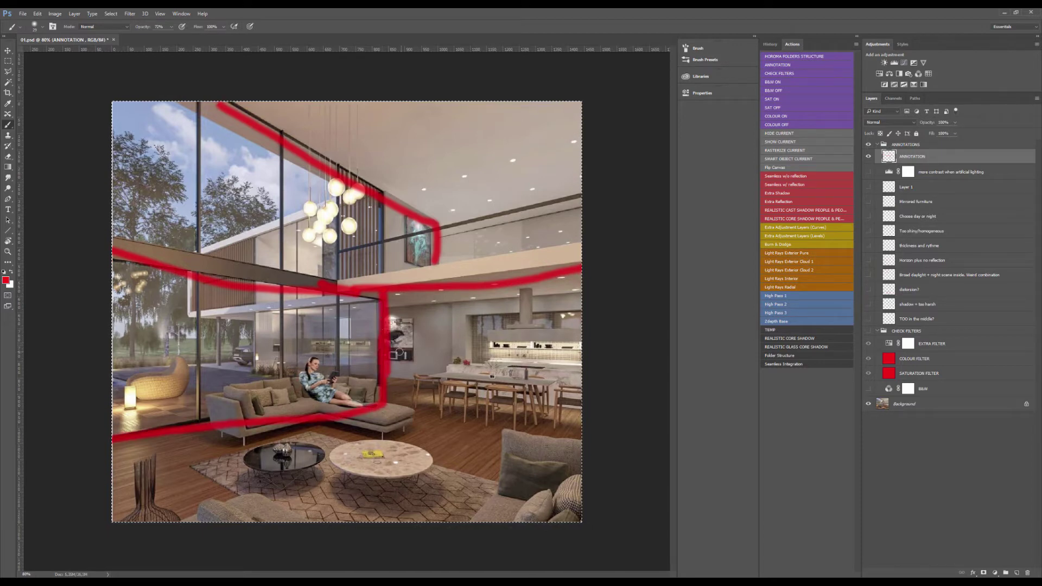
pyautogui.press('Delete')
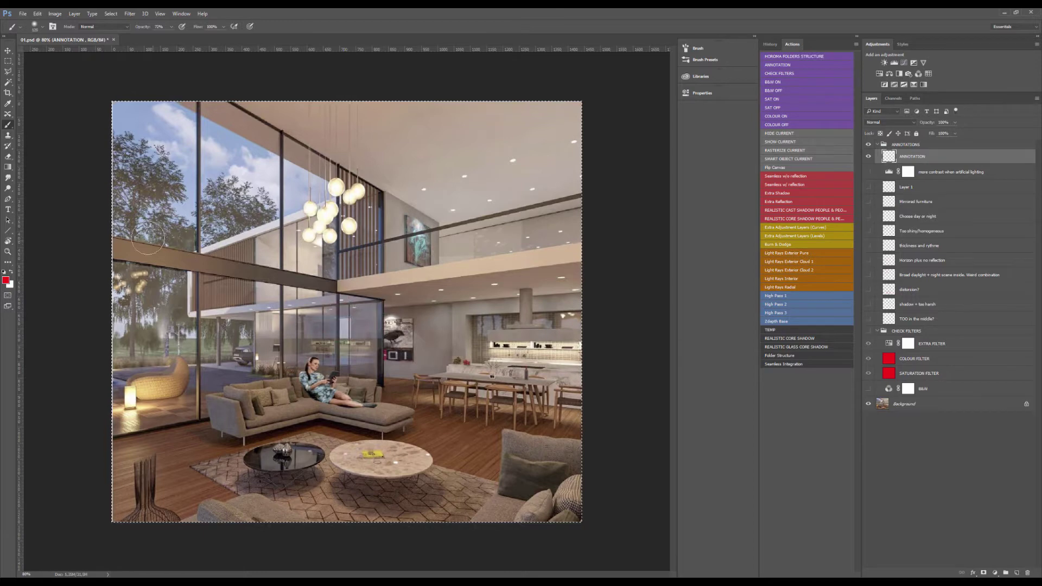
# - Paint a red stroke along the sloping ceiling edge, undo it, and deselect the canvas
pyautogui.moveTo(201, 257); pyautogui.dragTo(181, 257)
pyautogui.moveTo(230, 102); pyautogui.dragTo(436, 216)
pyautogui.hotkey('ctrl', 'z')
pyautogui.hotkey('ctrl', 'd')
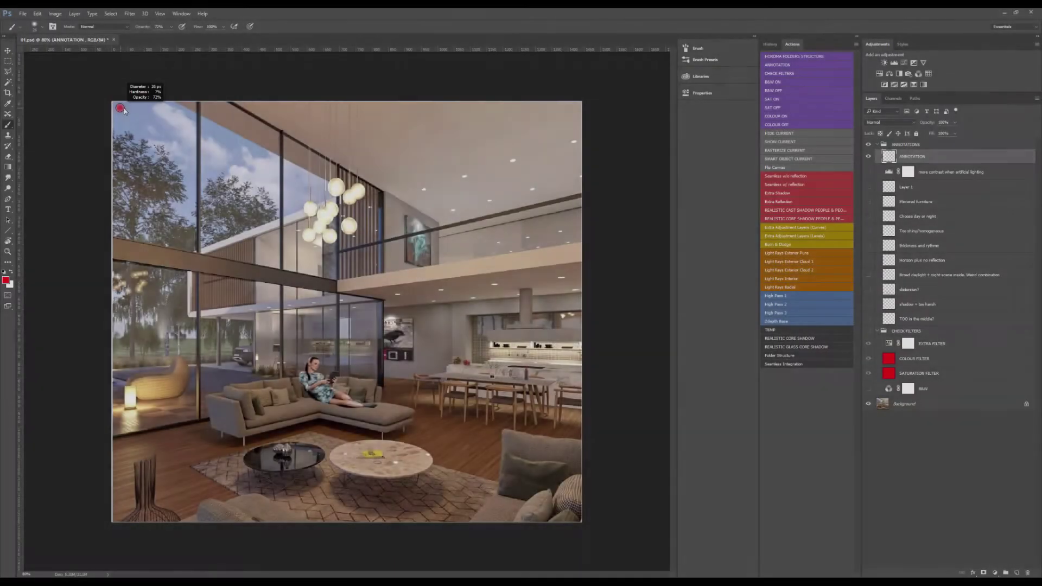
# - Frame the whole image with straight red brush lines along its four edges, and clear them from the ANNOTATION layer
pyautogui.moveTo(114, 108); pyautogui.dragTo(570, 106)
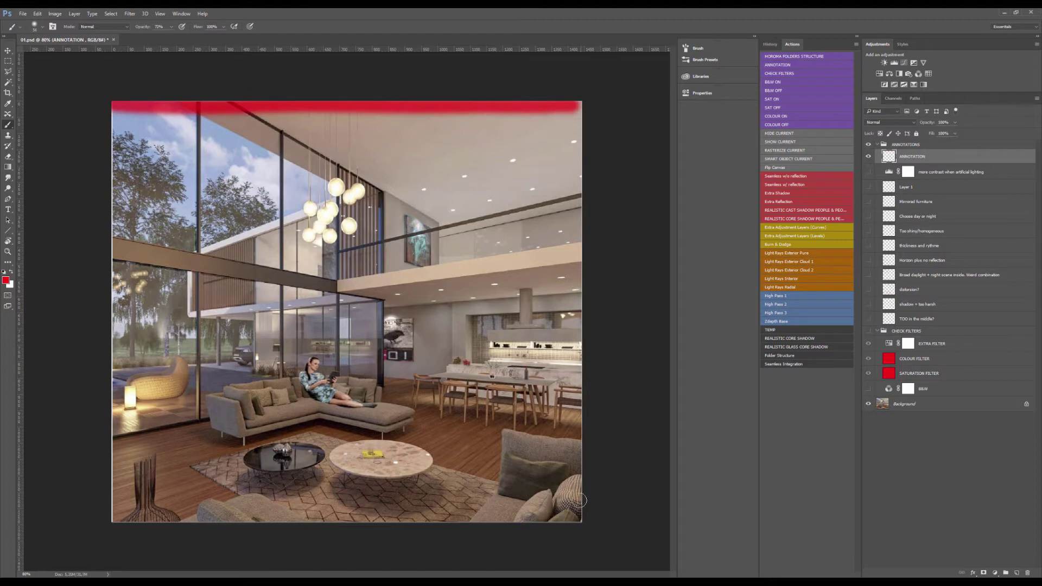
pyautogui.keyDown('shift'); pyautogui.click(571, 514); pyautogui.keyUp('shift')
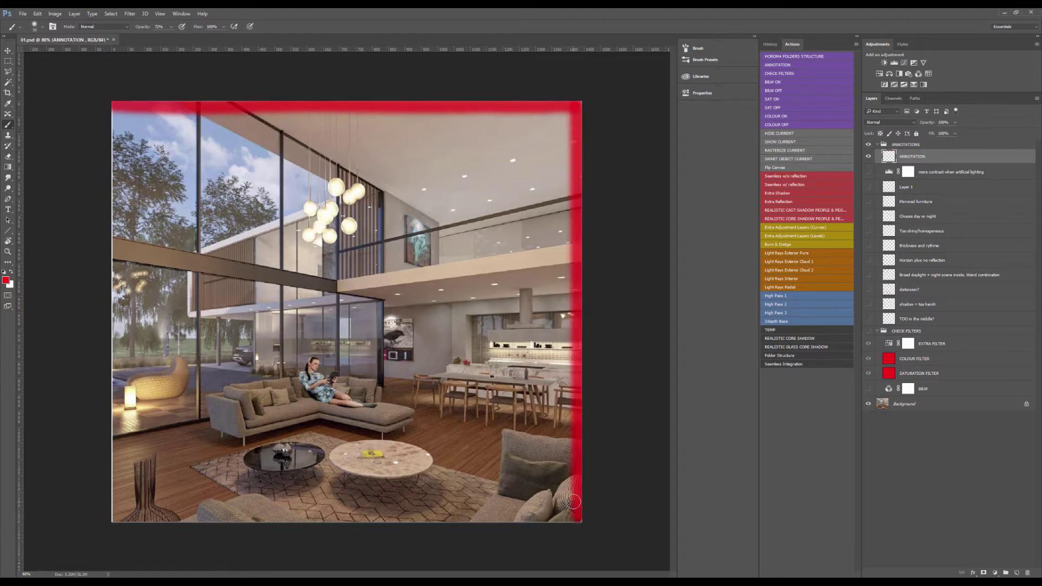
pyautogui.keyDown('shift'); pyautogui.click(116, 516); pyautogui.keyUp('shift')
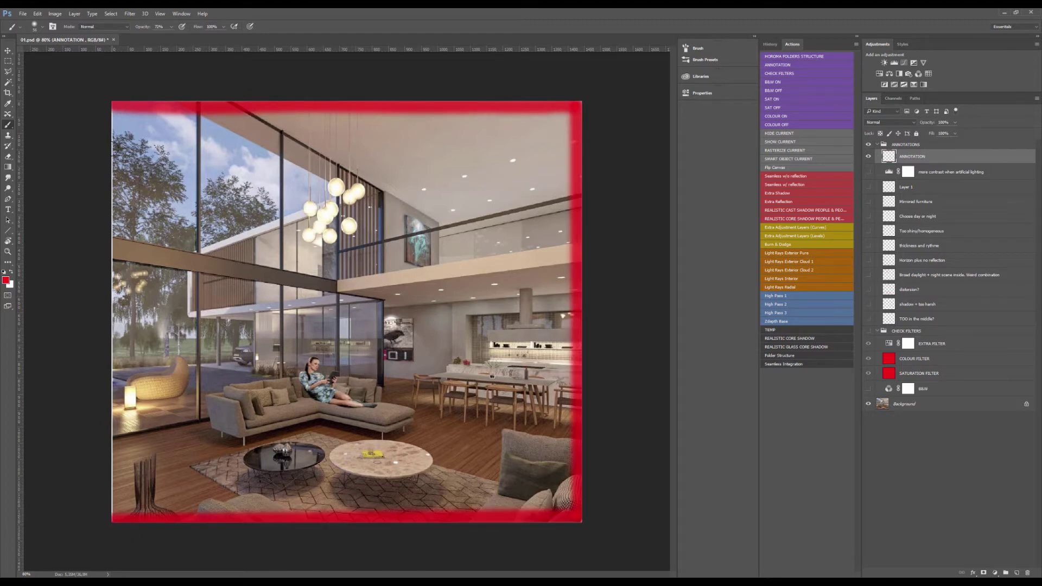
pyautogui.keyDown('shift'); pyautogui.click(116, 107); pyautogui.keyUp('shift')
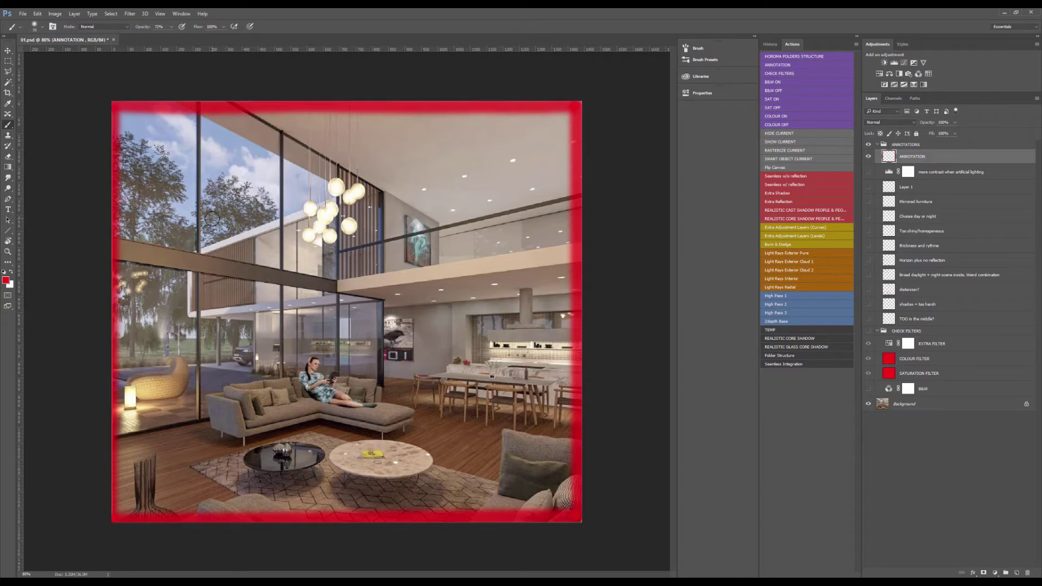
pyautogui.hotkey('ctrl', 'a')
pyautogui.press('Delete')
# - Paint straight red lines along the window beam and the mezzanine edge with a thinner brush, and undo both
pyautogui.press('v')
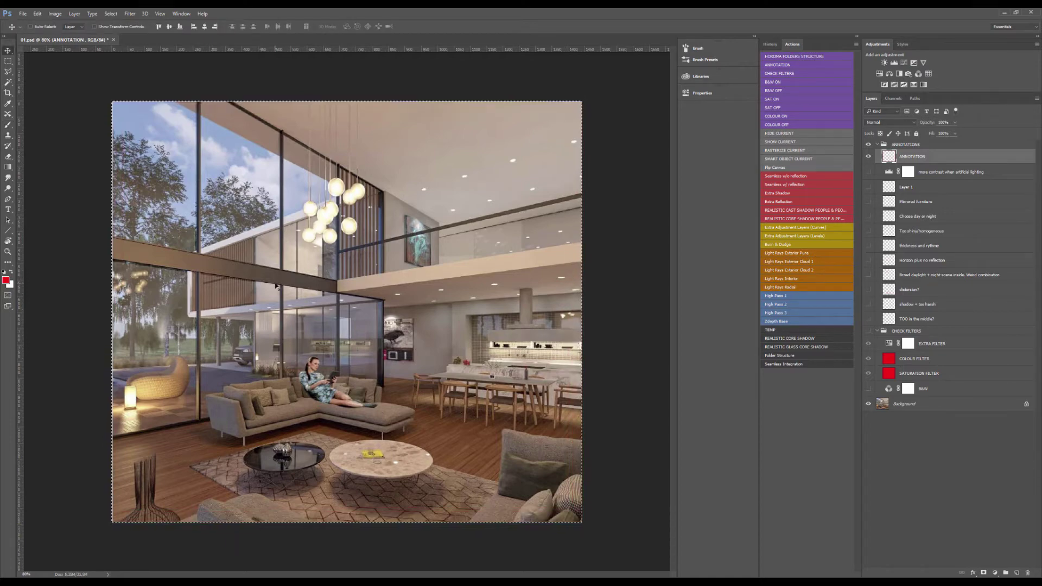
pyautogui.press('b')
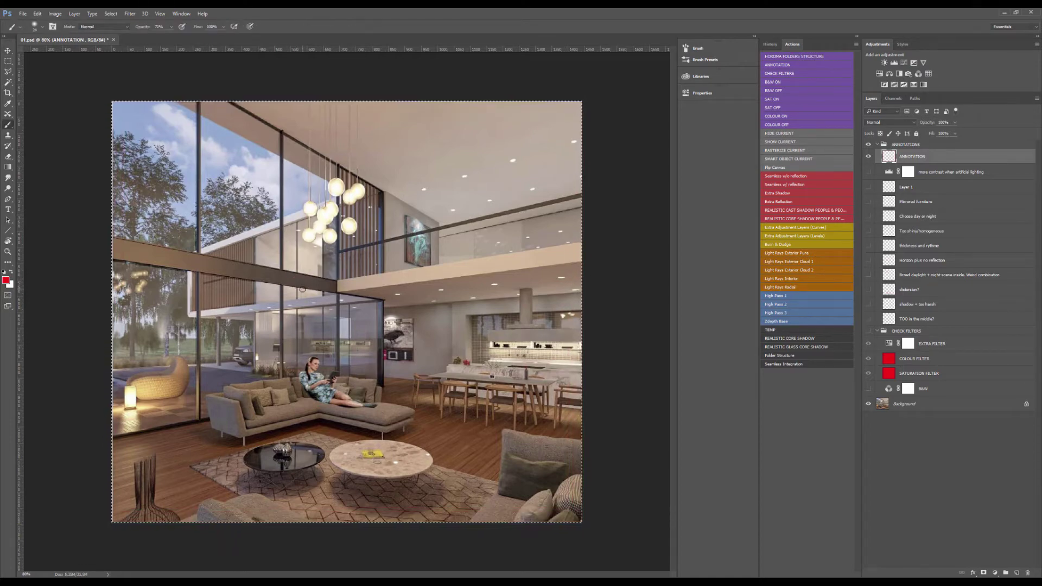
pyautogui.hotkey('ctrl', 'd')
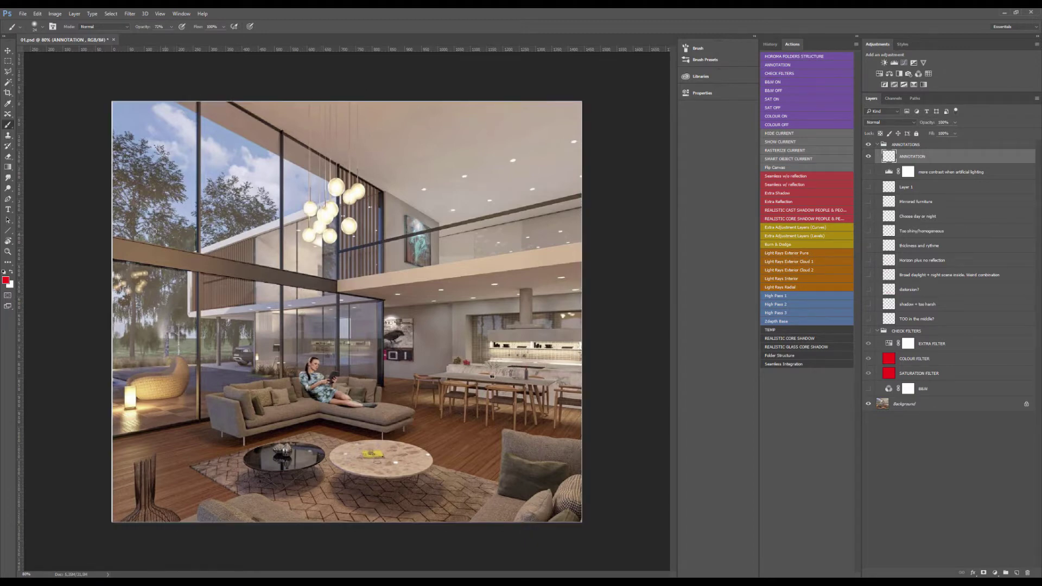
pyautogui.keyDown('shift'); pyautogui.click(331, 283); pyautogui.keyUp('shift')
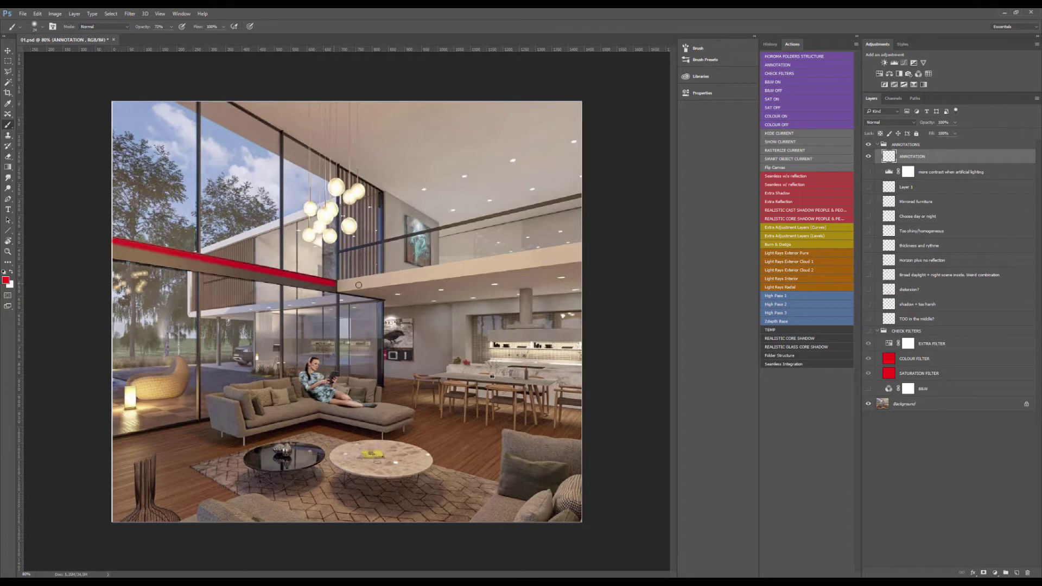
pyautogui.keyDown('shift'); pyautogui.click(591, 241); pyautogui.keyUp('shift')
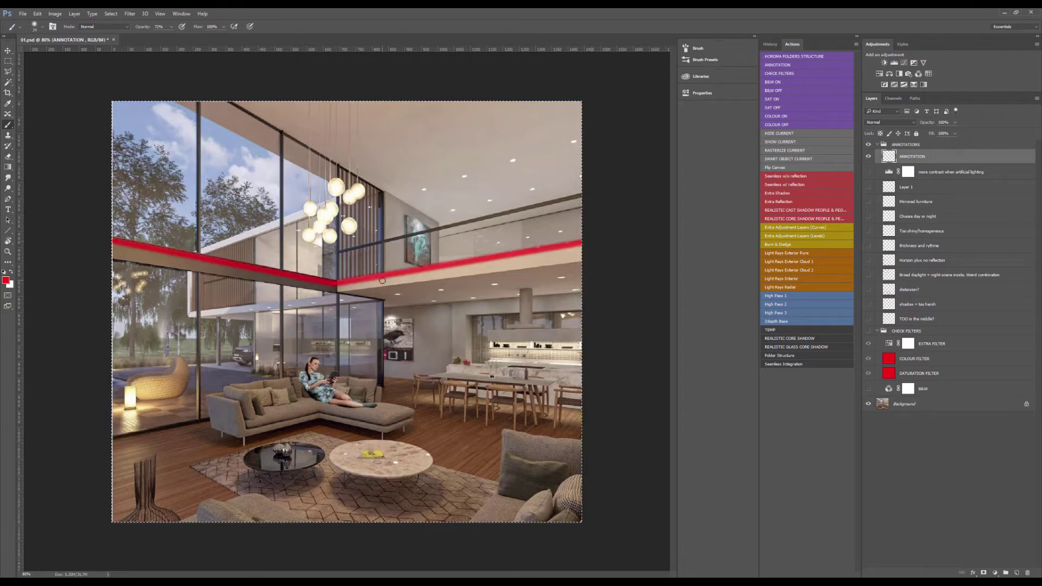
pyautogui.hotkey('ctrl', 'alt', 'z')
pyautogui.hotkey('ctrl', 'alt', 'z')
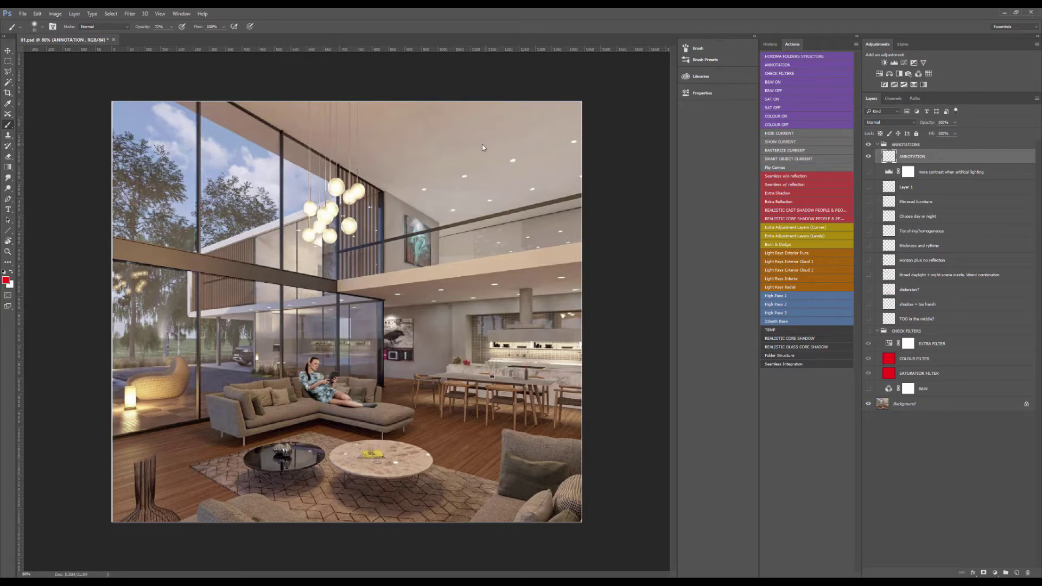
# - Mark a narrower portrait frame with red vertical lines, a double-headed vertical arrow inside it, and thick strokes around its border
pyautogui.keyDown('shift'); pyautogui.click(505, 510); pyautogui.keyUp('shift')
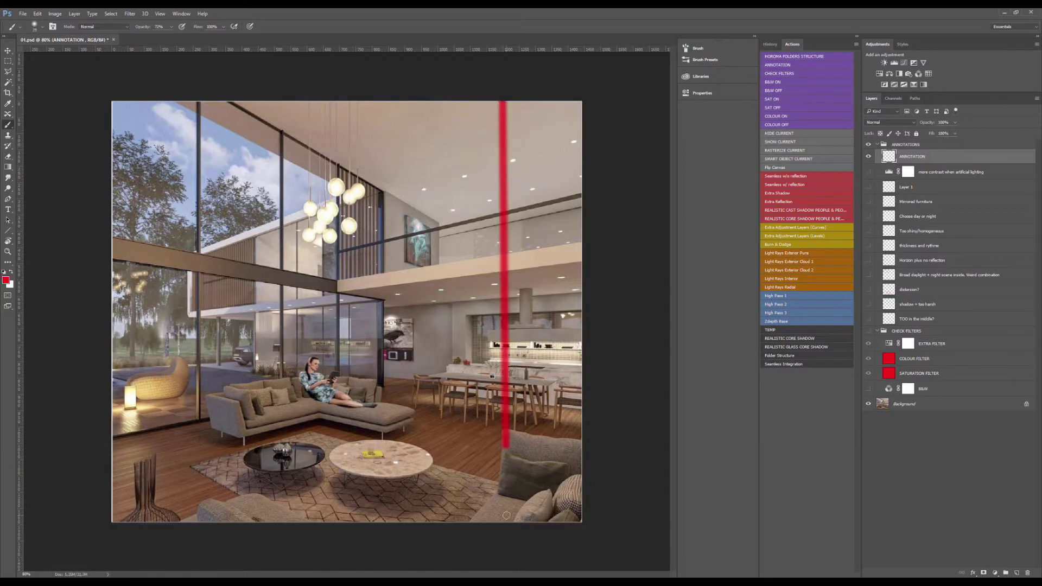
pyautogui.click(214, 515)
pyautogui.keyDown('shift'); pyautogui.click(214, 102); pyautogui.keyUp('shift')
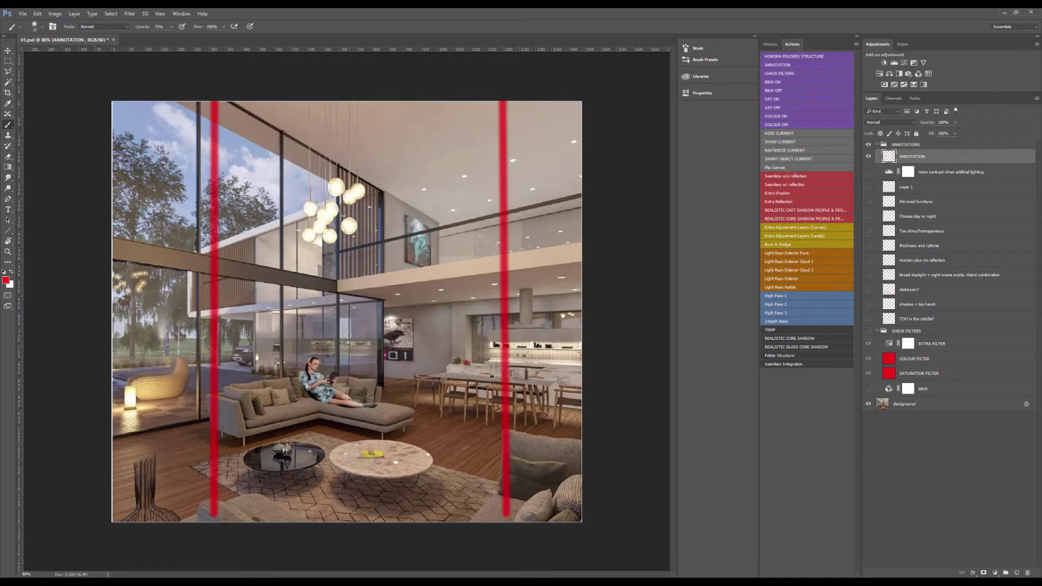
pyautogui.moveTo(364, 168)
pyautogui.mouseDown()
pyautogui.moveTo(380, 188)
pyautogui.moveTo(359, 434)
pyautogui.moveTo(368, 432)
pyautogui.mouseUp()
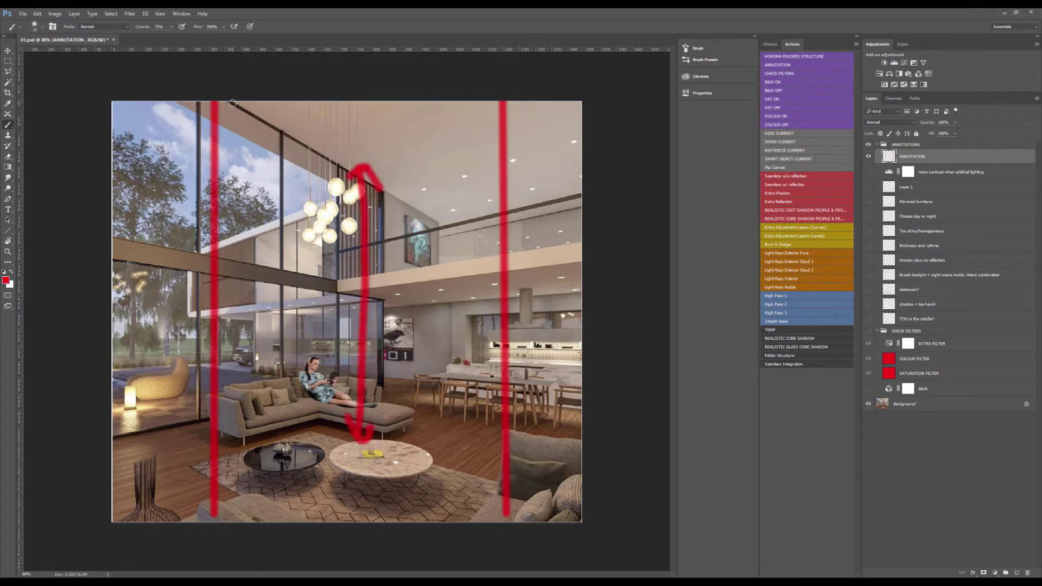
pyautogui.moveTo(216, 109)
pyautogui.mouseDown()
pyautogui.moveTo(510, 109)
pyautogui.moveTo(506, 515)
pyautogui.moveTo(248, 518)
pyautogui.mouseUp()
# - Clear the red portrait frame and arrow from the ANNOTATION layer and deselect the canvas
pyautogui.hotkey('ctrl', 'a')
pyautogui.hotkey('ctrl', 'BackSpace')
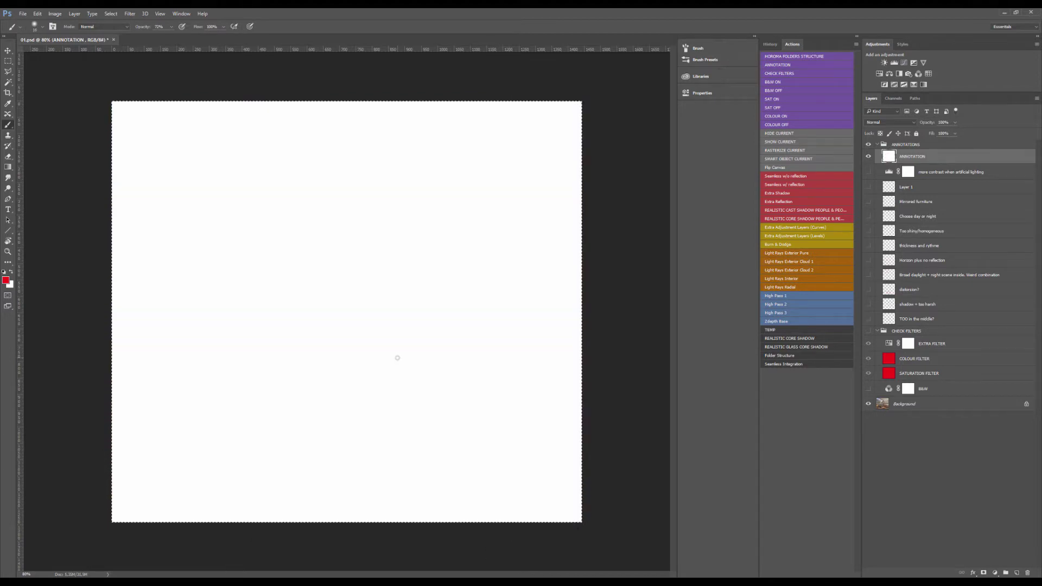
pyautogui.hotkey('ctrl', 'z')
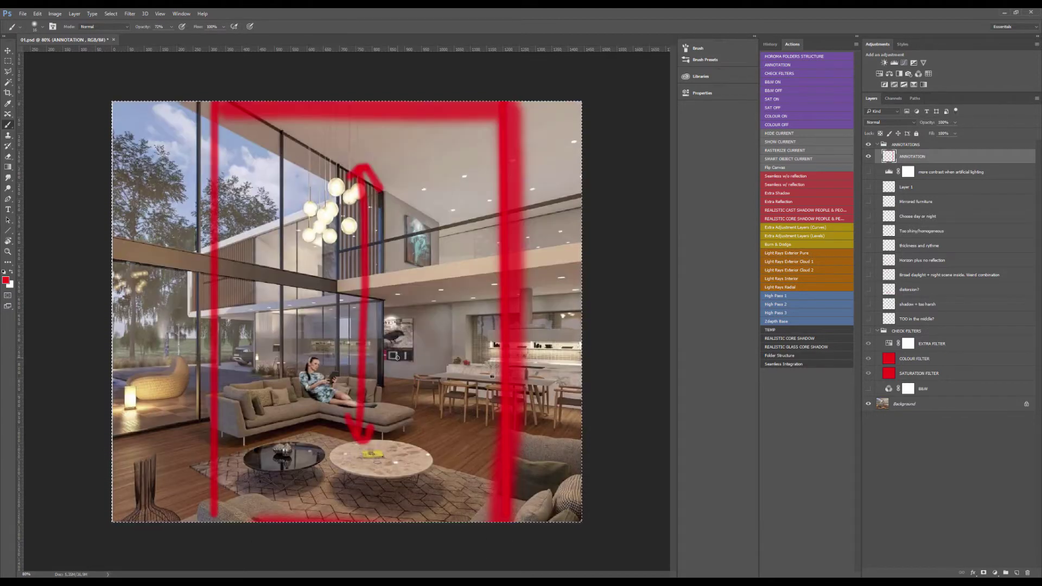
pyautogui.press('Delete')
pyautogui.hotkey('ctrl', 'd')
pyautogui.press('v')
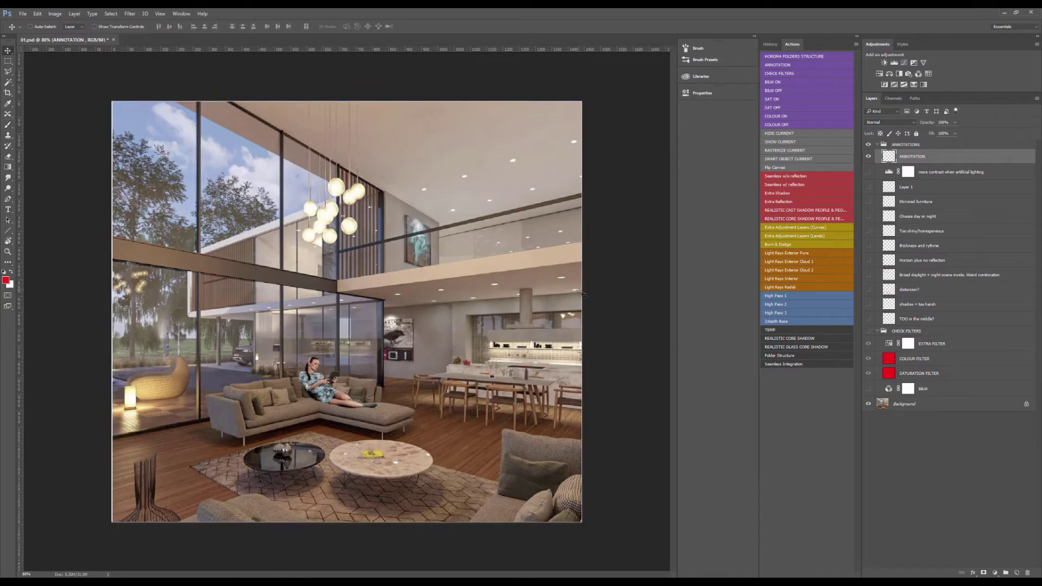
pyautogui.press('c')
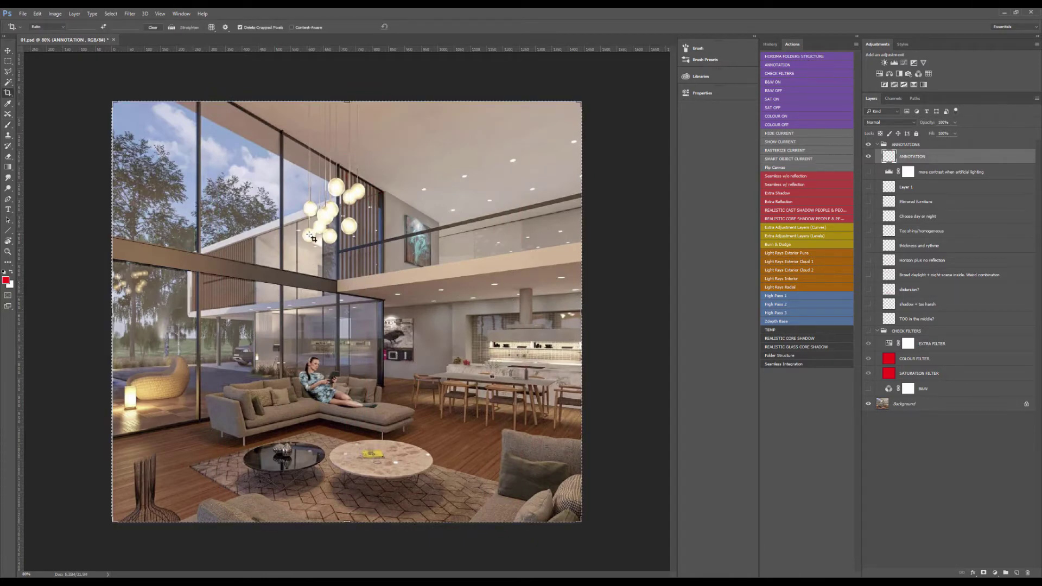
pyautogui.press('b')
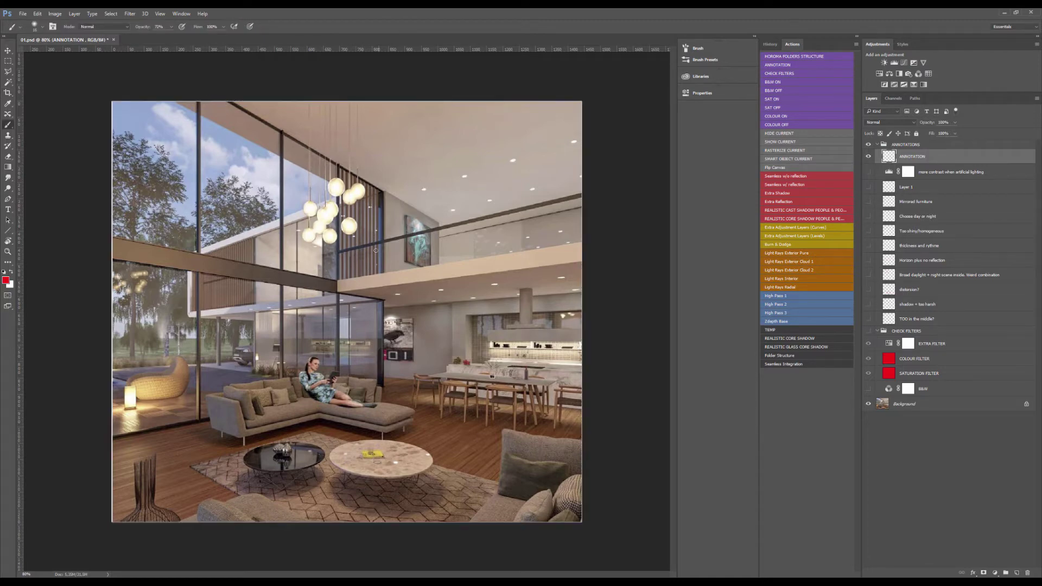
# - Paint straight vertical red lines, a thick one down the glazing corner and a thinner full-height one through the image's middle, and clear both
pyautogui.press(']')
pyautogui.press(']')
pyautogui.press(']')
pyautogui.keyDown('shift'); pyautogui.click(380, 193); pyautogui.keyUp('shift')
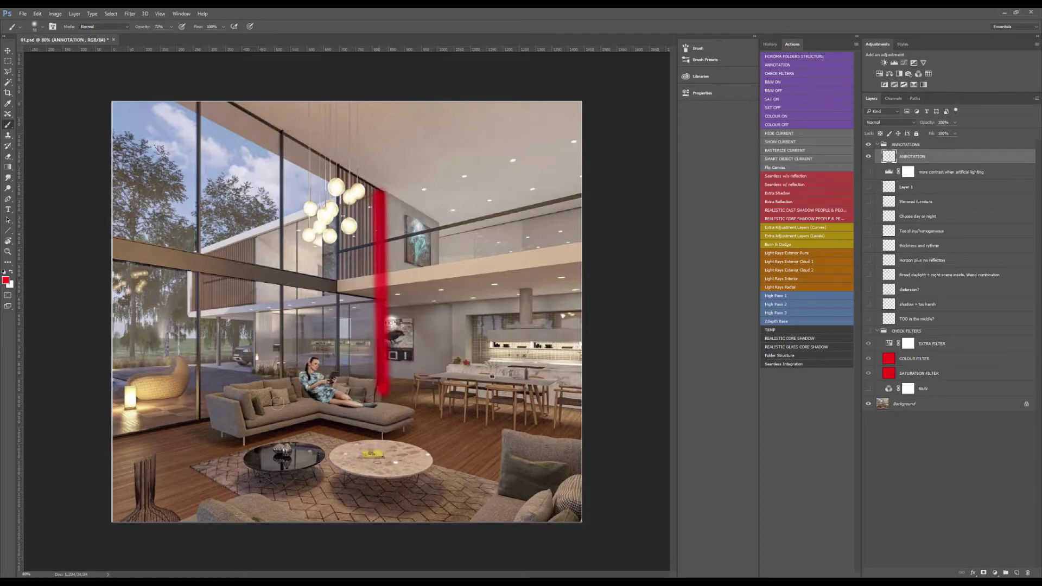
pyautogui.press('[')
pyautogui.press('[')
pyautogui.click(354, 102)
pyautogui.keyDown('shift'); pyautogui.click(360, 520); pyautogui.keyUp('shift')
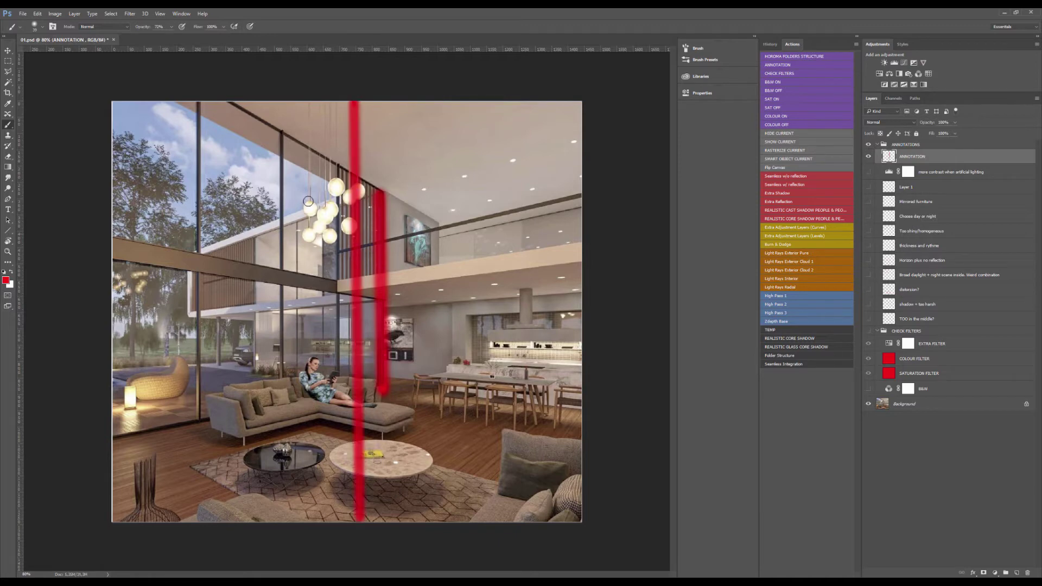
pyautogui.hotkey('ctrl', 'a')
pyautogui.press('Delete')
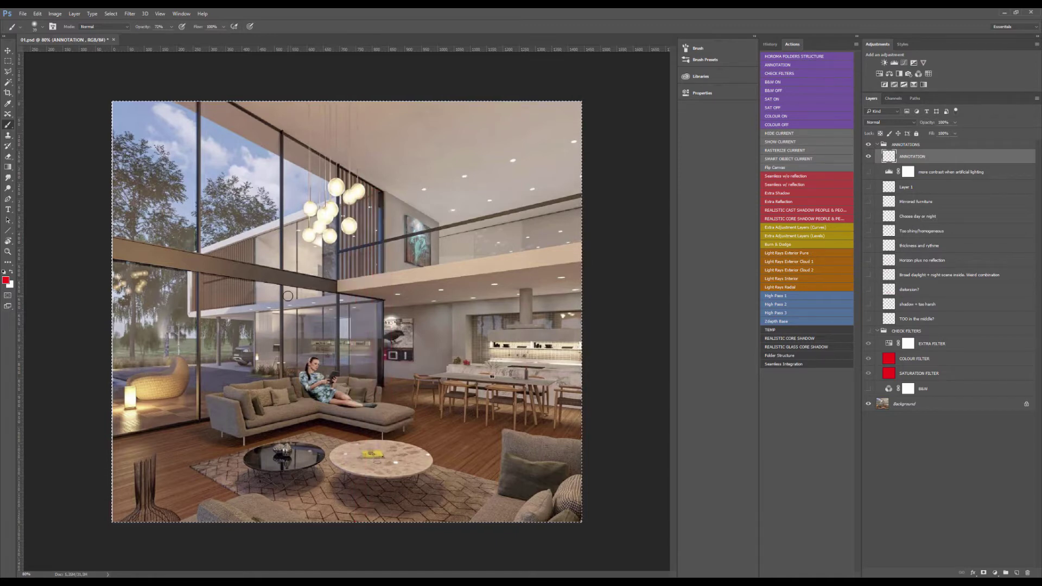
# - Circle the sofa and seated woman with a thick red stroke using an enlarged brush, and undo it
pyautogui.moveTo(213, 144); pyautogui.dragTo(205, 144)
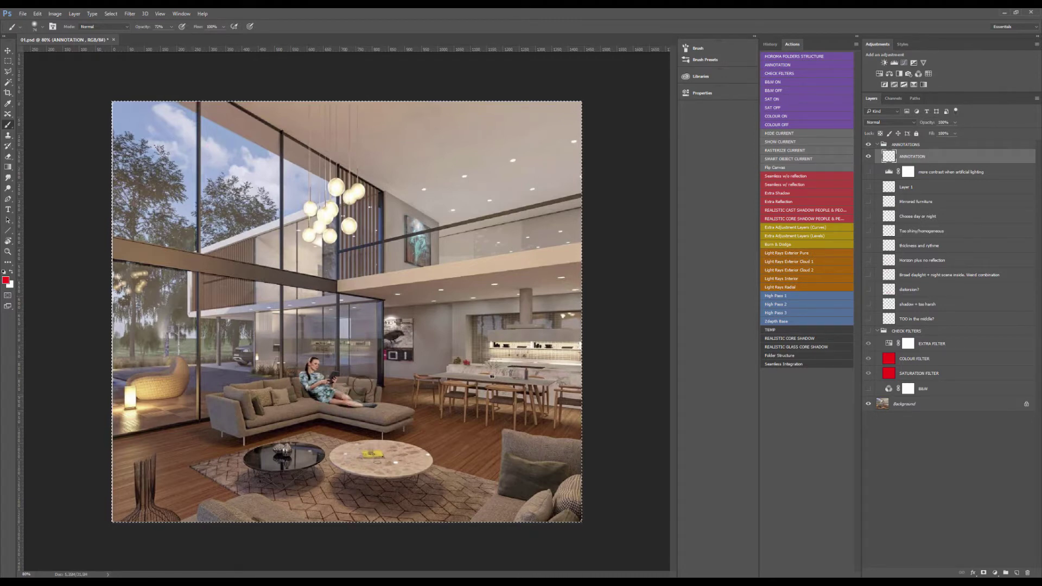
pyautogui.moveTo(385, 387); pyautogui.dragTo(379, 383)
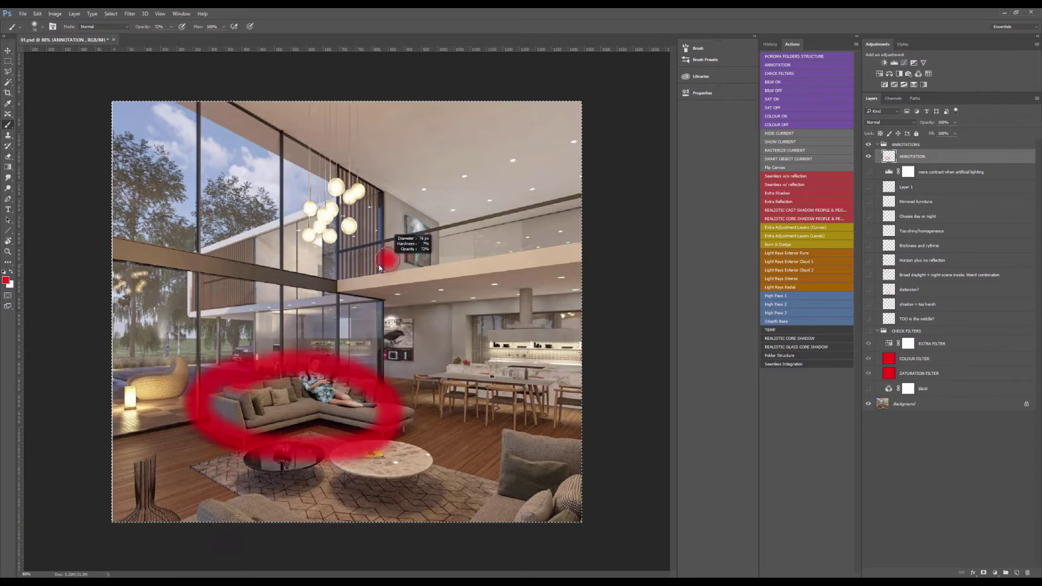
pyautogui.hotkey('ctrl', 'z')
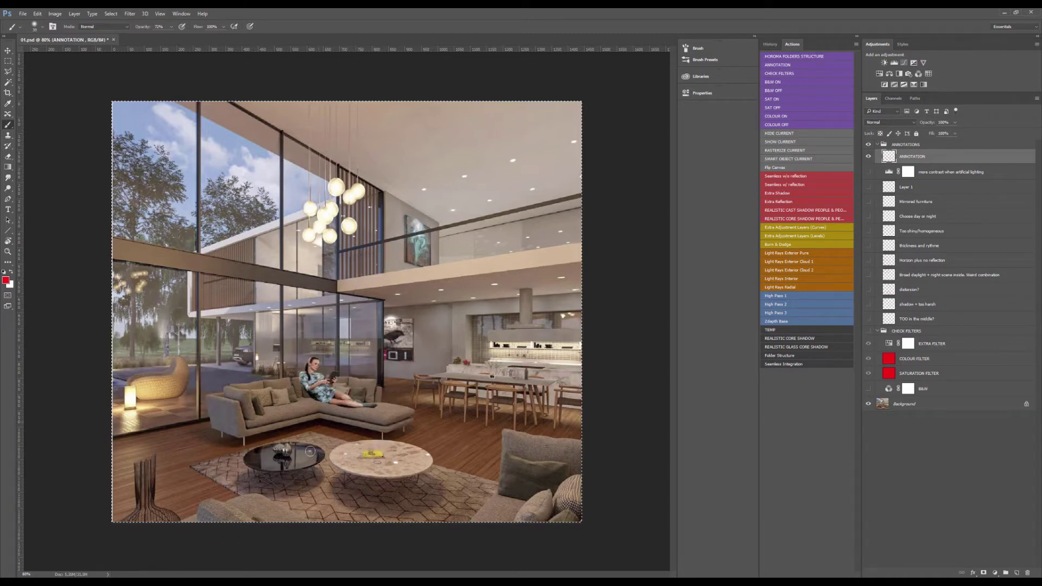
# - Mark the composition with thinner red strokes across the foreground seats and the sofa, around the glazing, and in a spiral over the kitchen and mezzanine
pyautogui.moveTo(159, 478); pyautogui.dragTo(265, 506)
pyautogui.click(125, 427)
pyautogui.moveTo(291, 400); pyautogui.dragTo(323, 395)
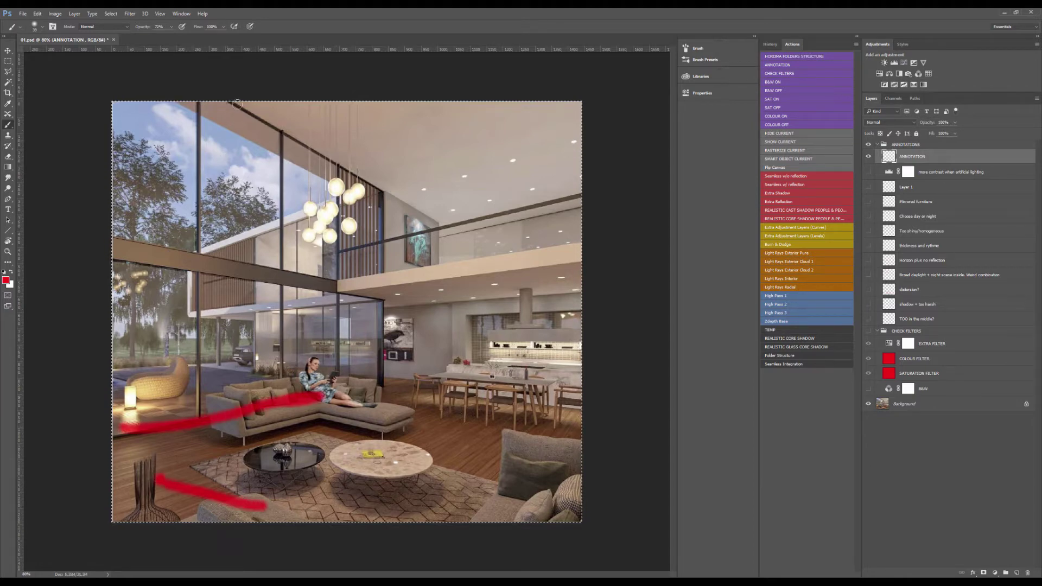
pyautogui.moveTo(228, 102)
pyautogui.mouseDown()
pyautogui.moveTo(371, 170)
pyautogui.moveTo(385, 422)
pyautogui.moveTo(175, 428)
pyautogui.mouseUp()
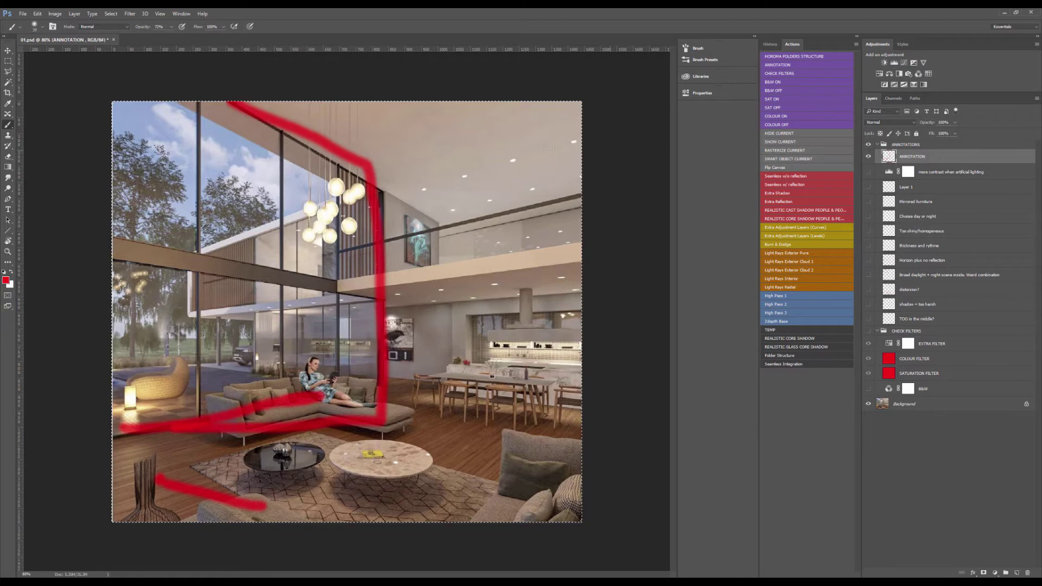
pyautogui.moveTo(579, 142)
pyautogui.mouseDown()
pyautogui.moveTo(473, 198)
pyautogui.moveTo(480, 228)
pyautogui.mouseUp()
pyautogui.moveTo(464, 506); pyautogui.dragTo(544, 518)
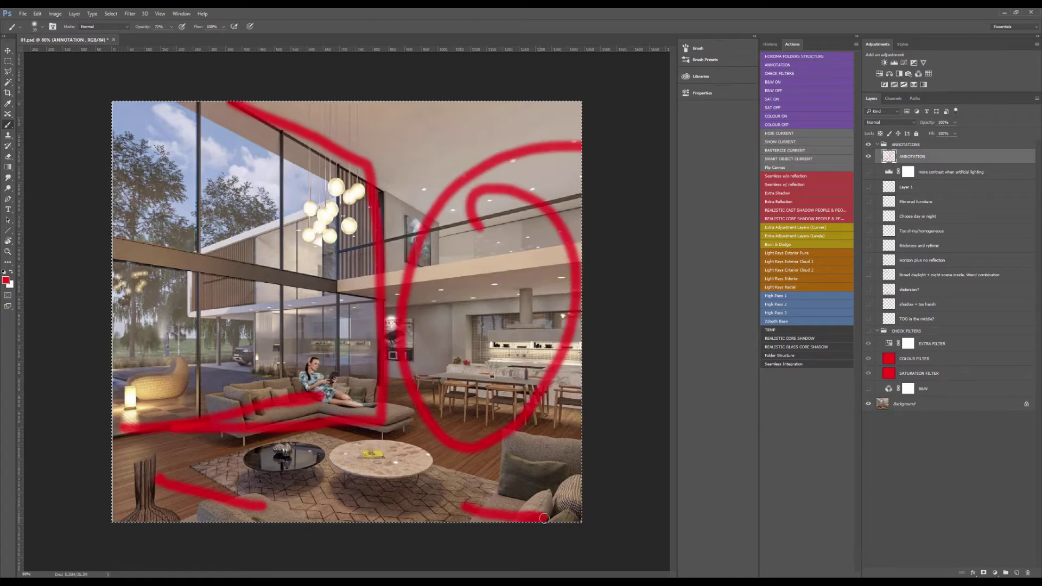
pyautogui.moveTo(217, 102)
pyautogui.mouseDown()
pyautogui.moveTo(383, 211)
pyautogui.moveTo(199, 417)
pyautogui.mouseUp()
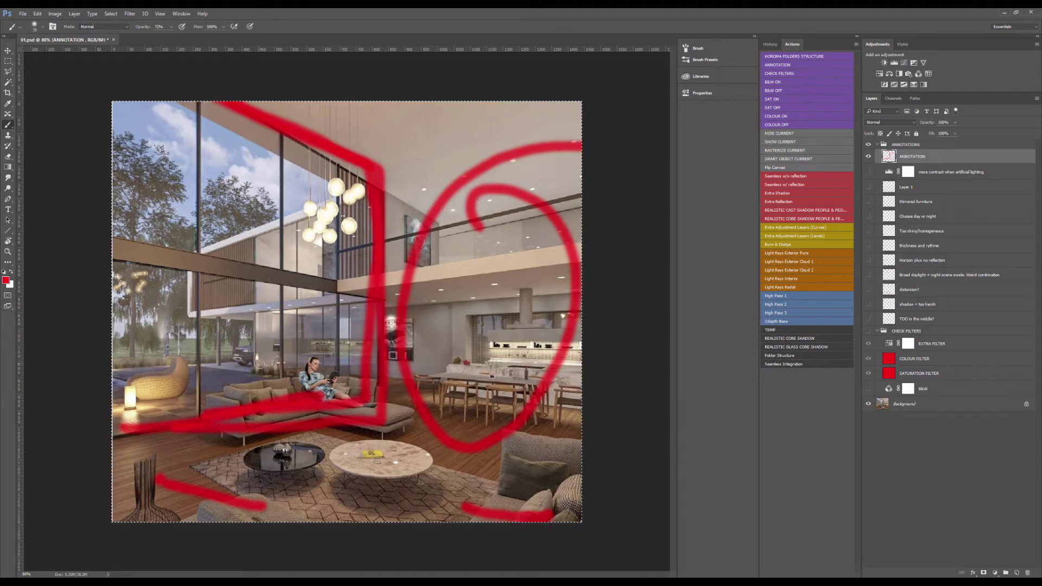
# - Clear the red composition strokes from the ANNOTATION layer and deselect the canvas
pyautogui.press('Delete')
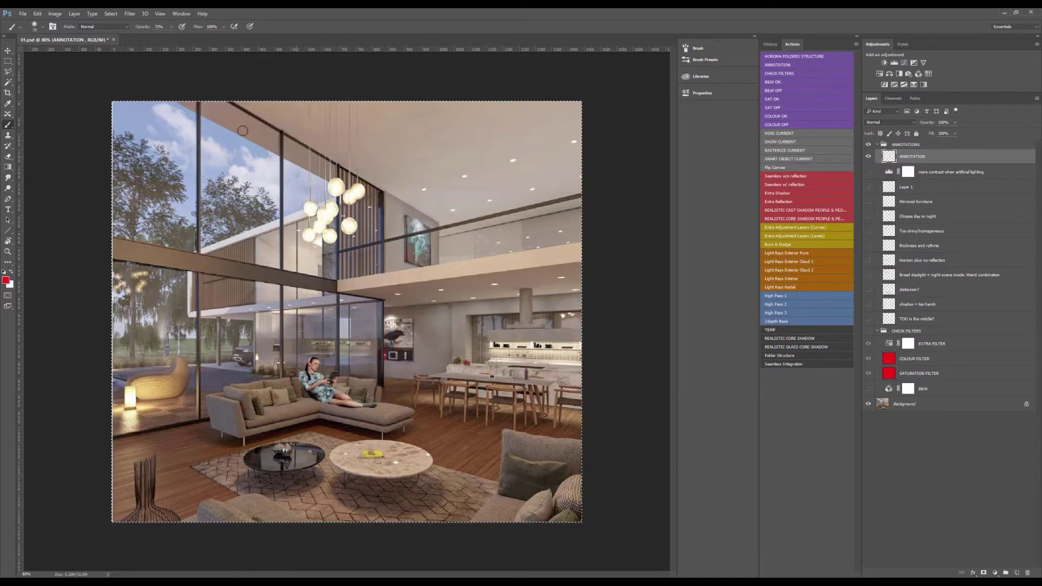
pyautogui.hotkey('ctrl', 'd')
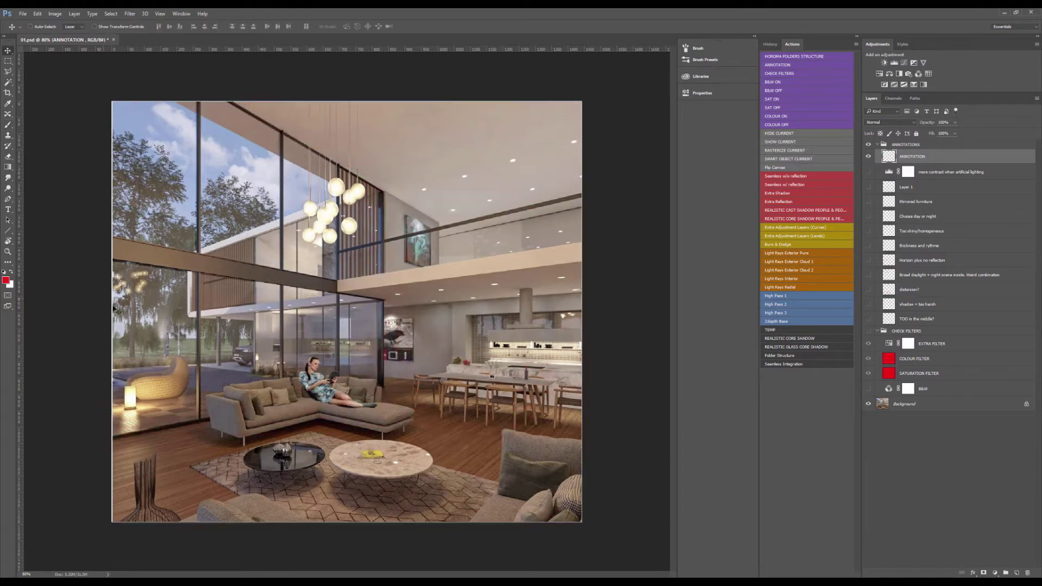
pyautogui.press('v')
# - Try a portrait crop that trims both sides of the rendering and extends the canvas above the ceiling
pyautogui.press('c')
pyautogui.moveTo(582, 315); pyautogui.dragTo(538, 318)
pyautogui.moveTo(347, 109); pyautogui.dragTo(350, 83)
pyautogui.moveTo(157, 319)
pyautogui.mouseDown()
pyautogui.moveTo(201, 320)
pyautogui.moveTo(177, 322)
pyautogui.mouseUp()
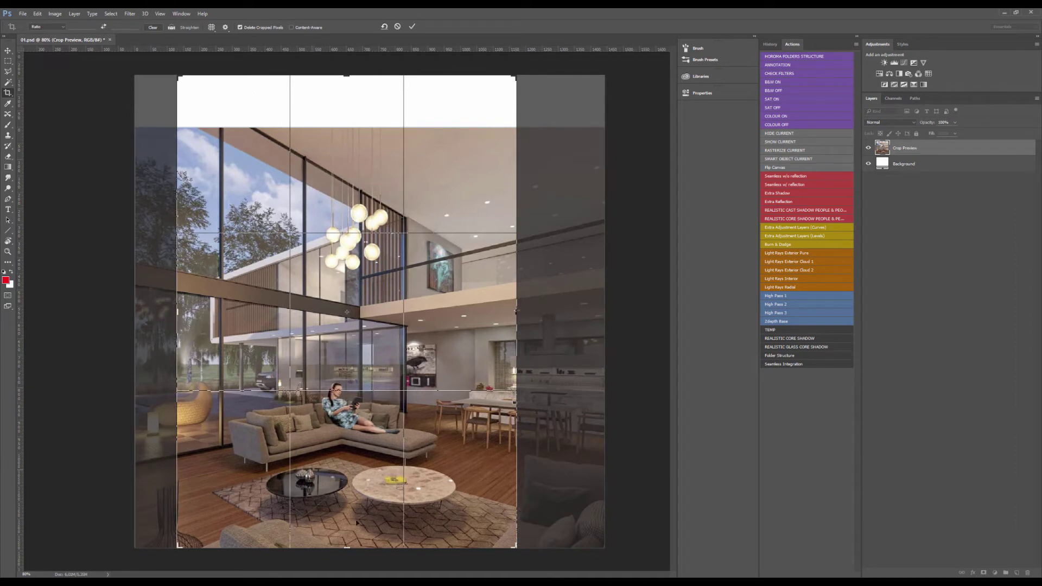
pyautogui.moveTo(344, 81); pyautogui.dragTo(350, 75)
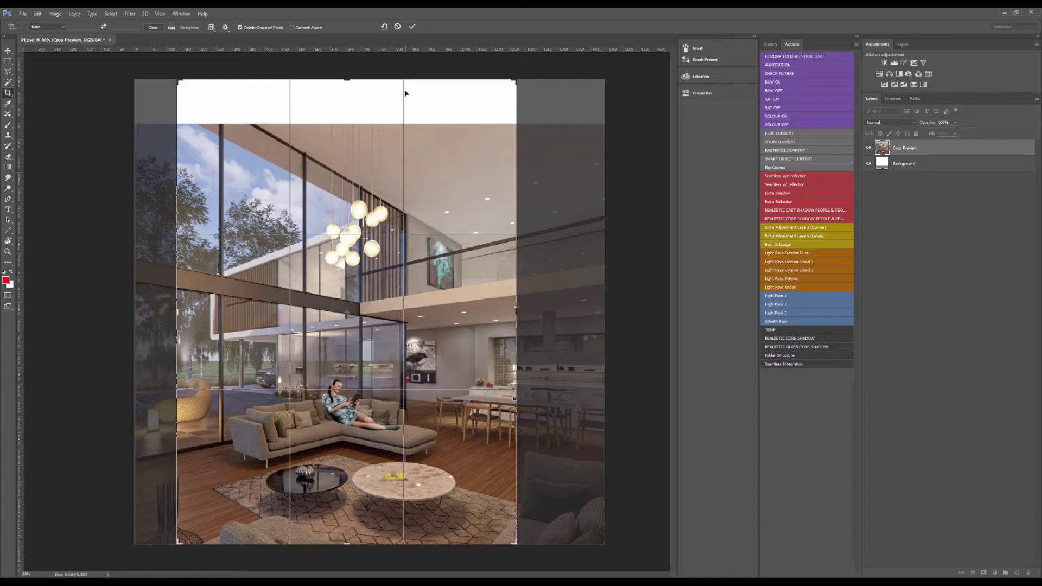
# - Preview a portrait crop of the kitchen half, and widen the crop back to the full image width
pyautogui.moveTo(517, 311); pyautogui.dragTo(584, 304)
pyautogui.moveTo(135, 311); pyautogui.dragTo(199, 312)
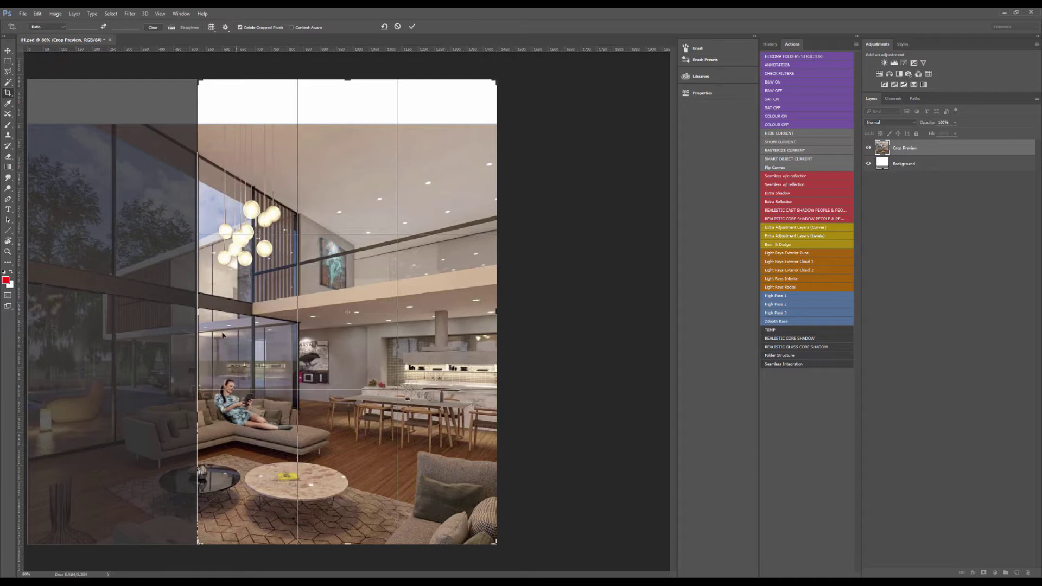
pyautogui.moveTo(193, 314); pyautogui.dragTo(27, 314)
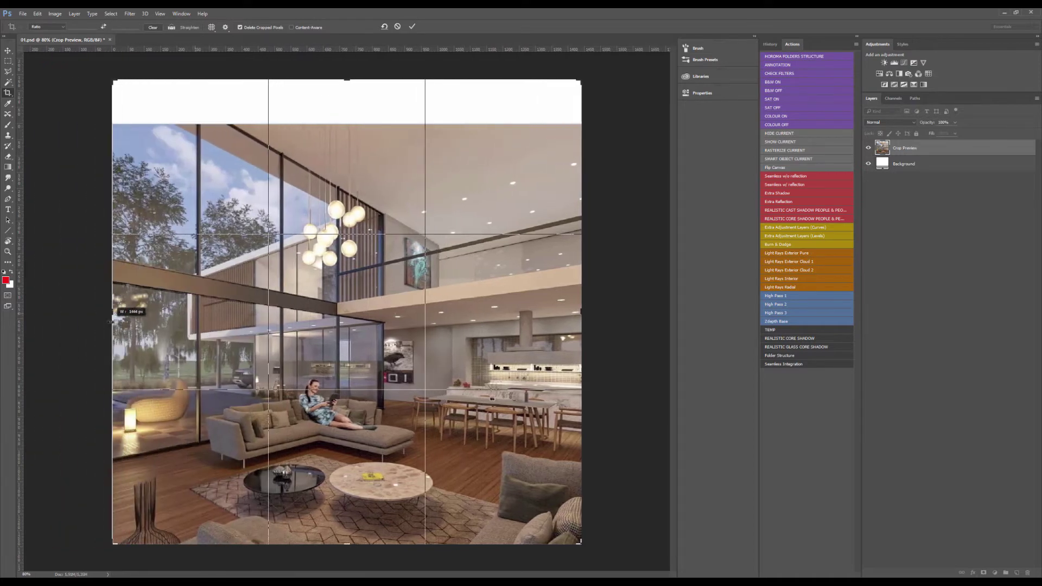
# - Preview a narrow crop of the glazed side, and reframe it around the sofa, pendant lights and coffee tables
pyautogui.moveTo(580, 311); pyautogui.dragTo(503, 312)
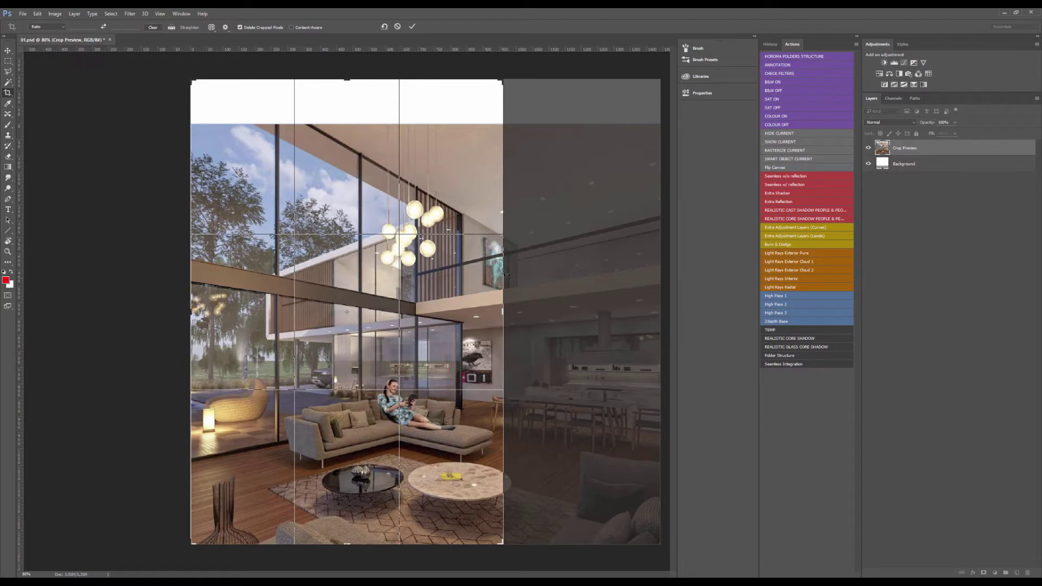
pyautogui.moveTo(504, 277); pyautogui.dragTo(567, 304)
pyautogui.moveTo(150, 306); pyautogui.dragTo(172, 305)
pyautogui.moveTo(520, 311); pyautogui.dragTo(477, 310)
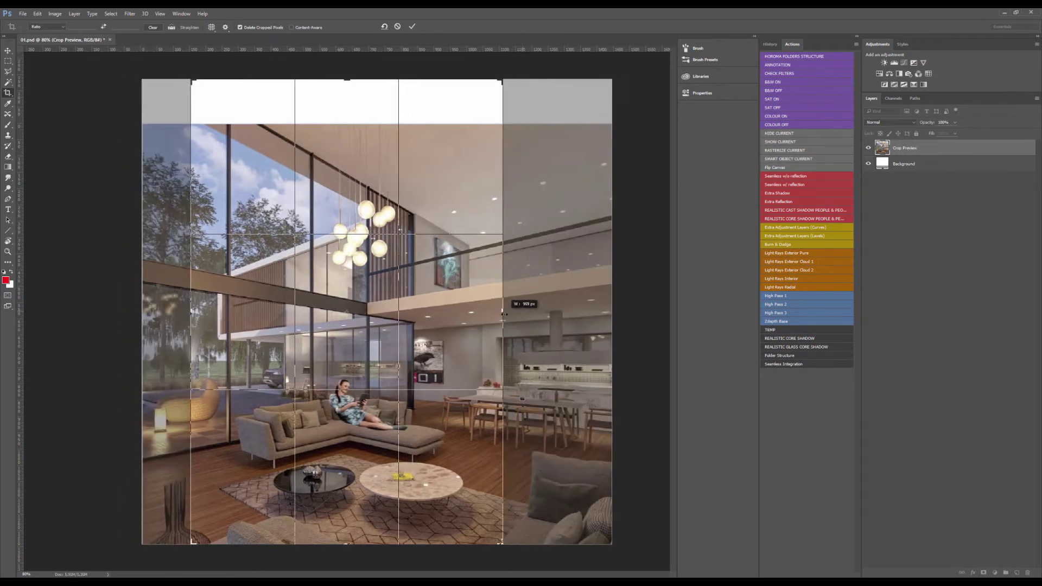
pyautogui.moveTo(191, 297); pyautogui.dragTo(199, 296)
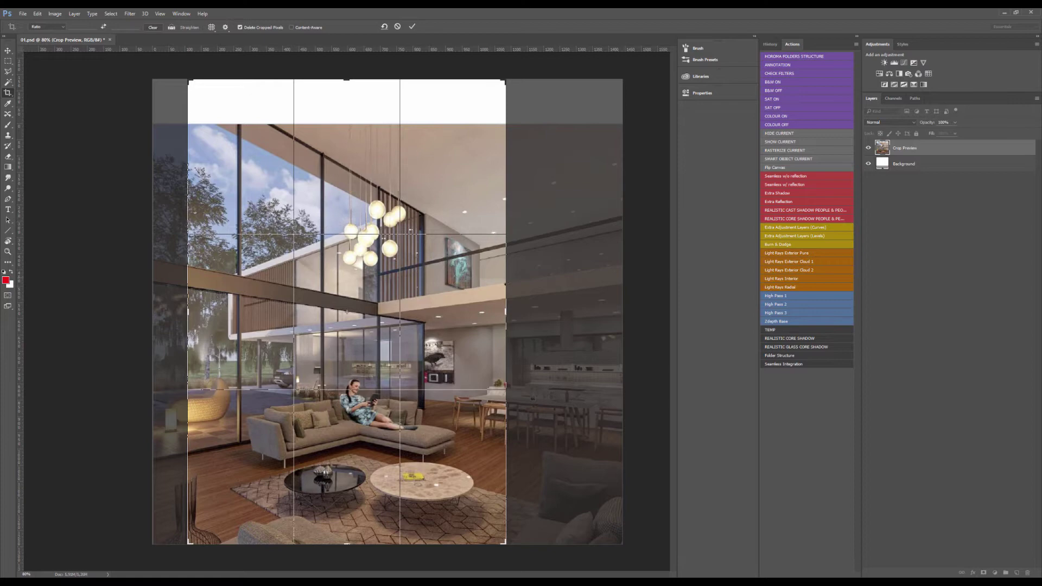
# - Widen the crop frame back to the full image width and cancel the crop
pyautogui.moveTo(506, 312); pyautogui.dragTo(557, 319)
pyautogui.moveTo(128, 307); pyautogui.dragTo(94, 306)
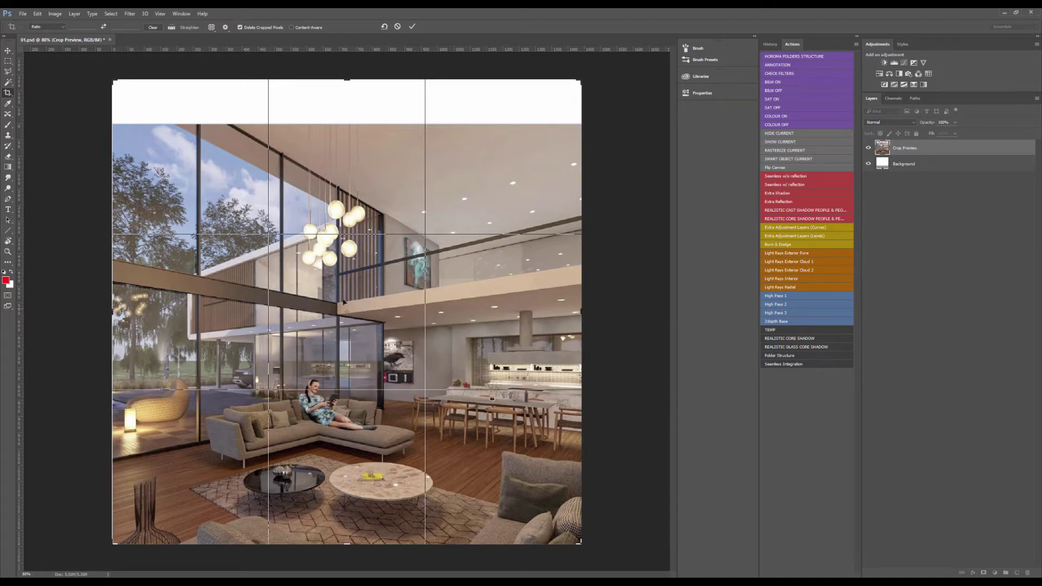
pyautogui.press('Escape')
pyautogui.press('v')
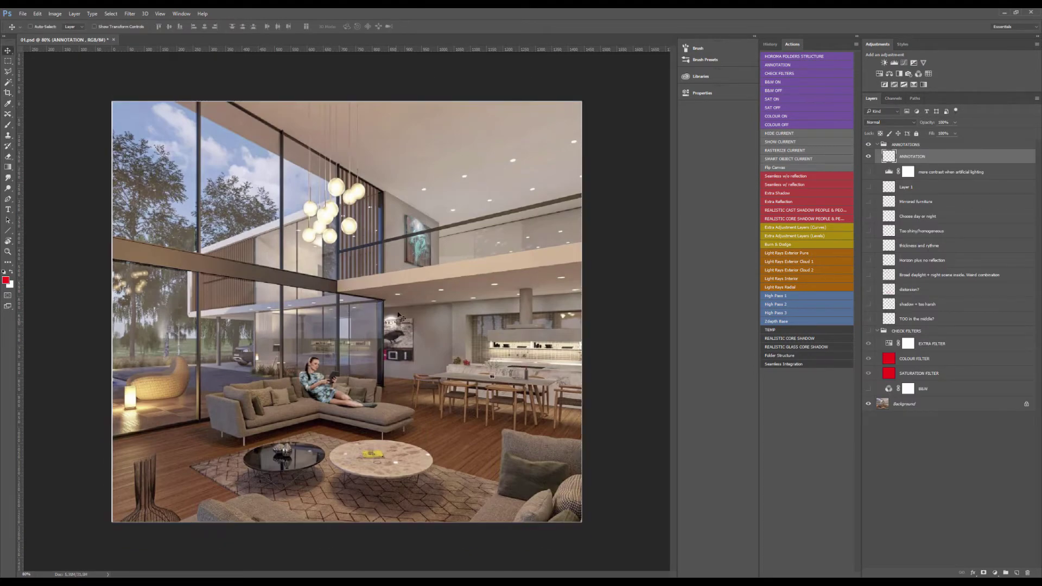
# - Try cropping the kitchen side off the rendering, and cancel the crop
pyautogui.press('c')
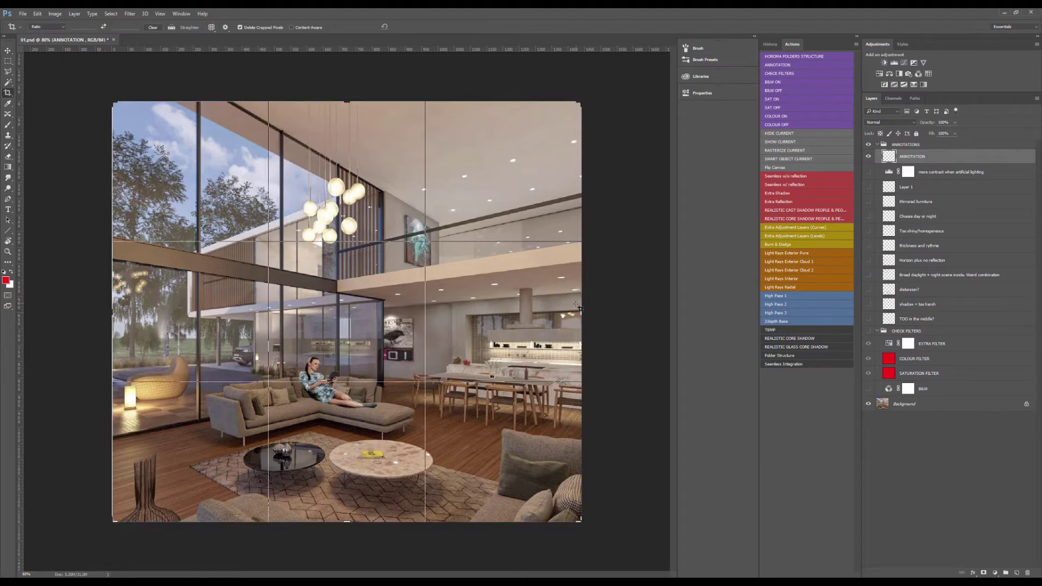
pyautogui.moveTo(581, 311); pyautogui.dragTo(513, 321)
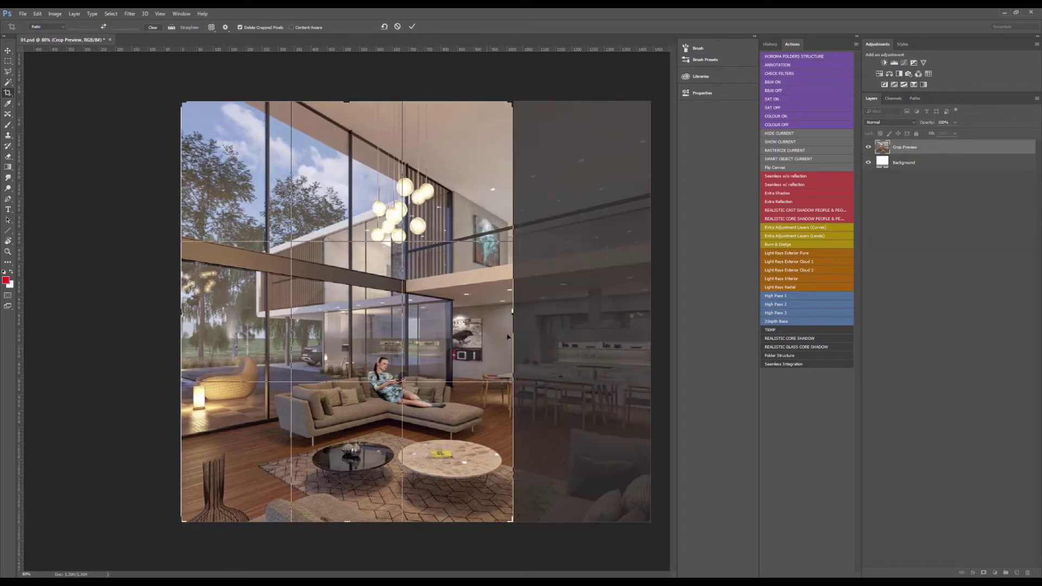
pyautogui.press('Escape')
# - Circle the seated woman on the sofa with a loose red brush stroke
pyautogui.press('b')
pyautogui.scroll(2, 326, 358)
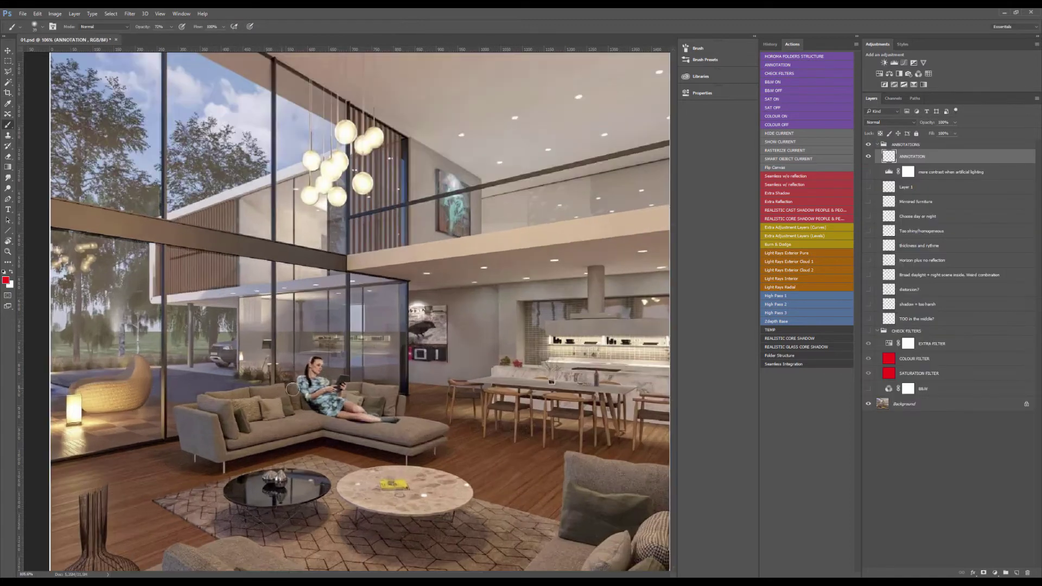
pyautogui.click(333, 357)
pyautogui.moveTo(284, 361)
pyautogui.mouseDown()
pyautogui.moveTo(392, 402)
pyautogui.moveTo(317, 369)
pyautogui.moveTo(406, 377)
pyautogui.moveTo(328, 376)
pyautogui.moveTo(273, 402)
pyautogui.mouseUp()
pyautogui.scroll(-1, 326, 347)
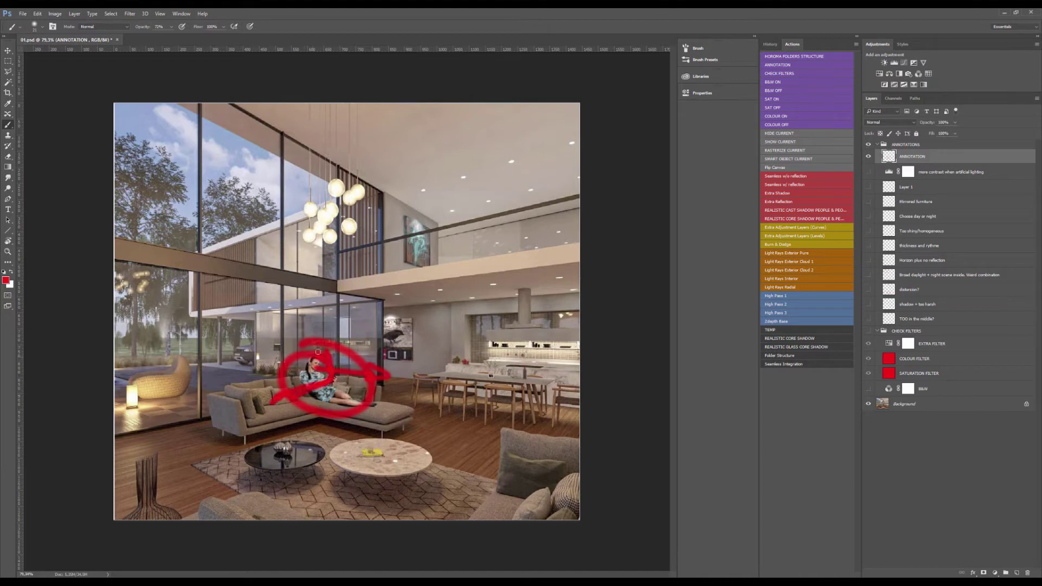
# - Draw a red rectangular frame with small inner marks around the pendant lights and mezzanine artwork, and clear all annotations
pyautogui.moveTo(331, 144)
pyautogui.mouseDown()
pyautogui.moveTo(317, 311)
pyautogui.moveTo(448, 174)
pyautogui.moveTo(434, 347)
pyautogui.mouseUp()
pyautogui.moveTo(317, 312); pyautogui.dragTo(438, 327)
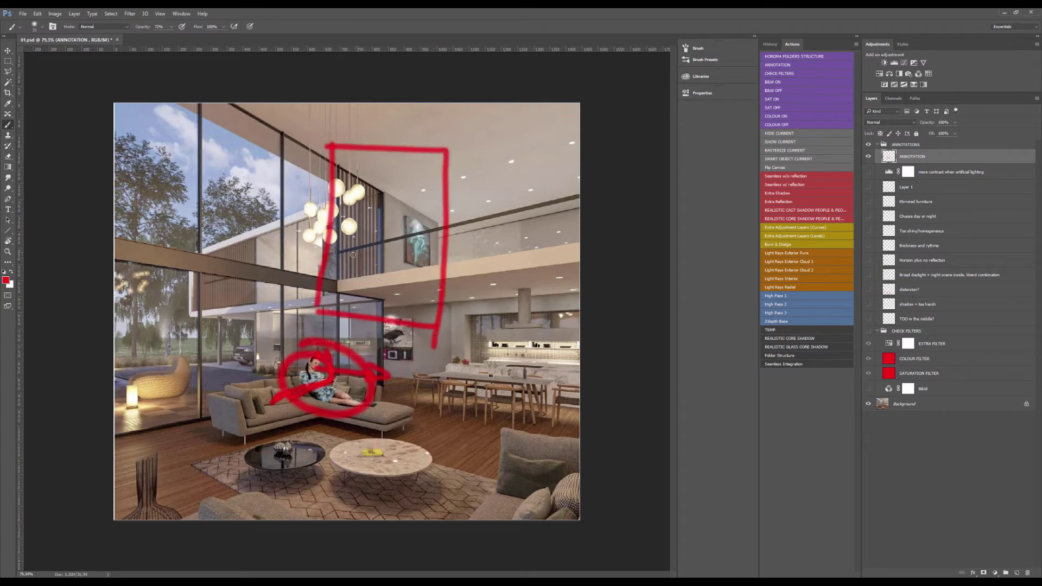
pyautogui.moveTo(350, 255); pyautogui.dragTo(341, 253)
pyautogui.moveTo(318, 233); pyautogui.dragTo(391, 248)
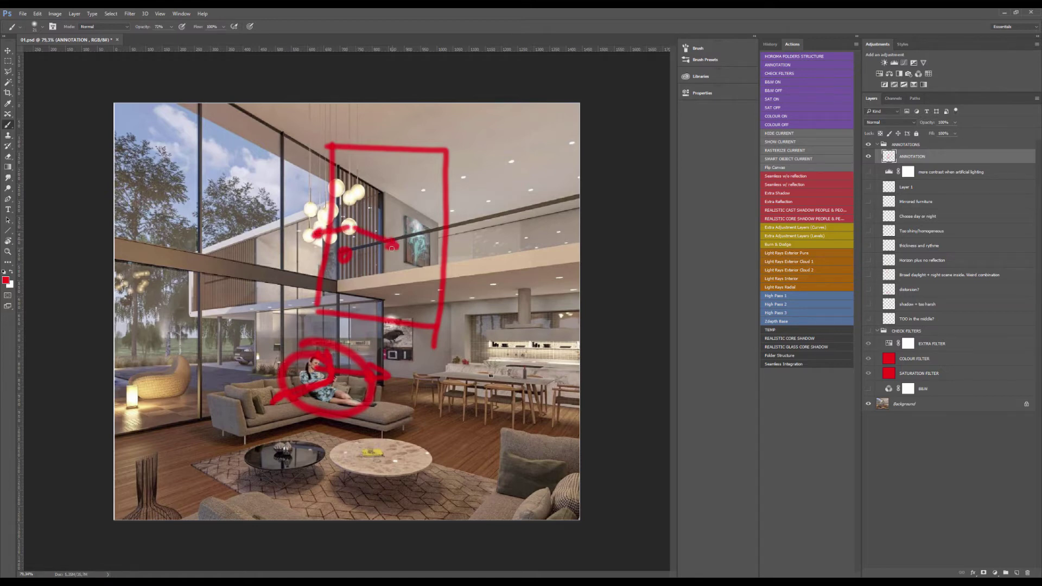
pyautogui.hotkey('ctrl', 'a')
pyautogui.press('Delete')
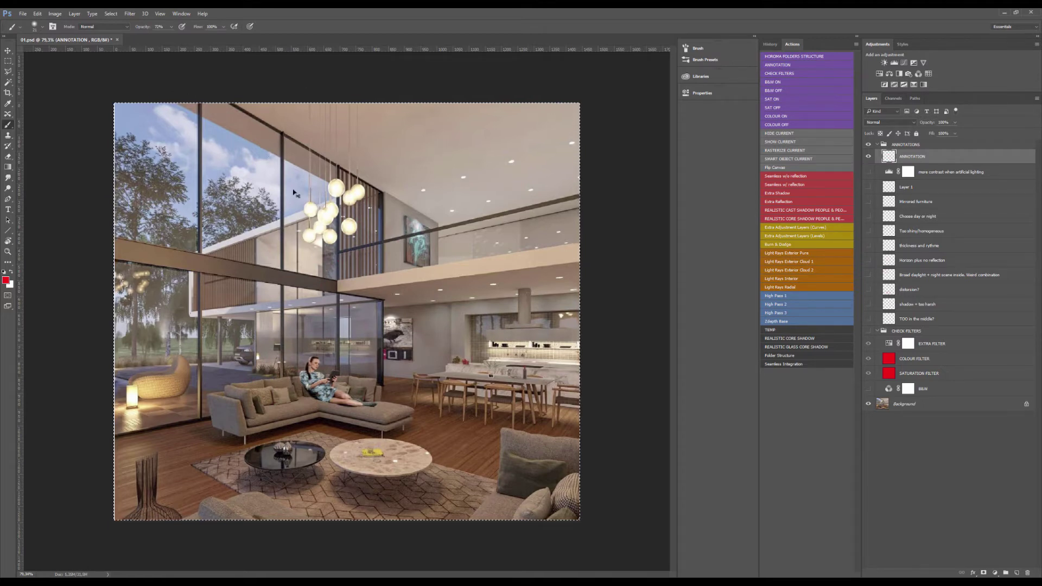
pyautogui.hotkey('ctrl', 'd')
# - Paint straight red lines along the sloping ceiling edge above the glazing and along the floor line across the sofa
pyautogui.press('v')
pyautogui.scroll(-2, 324, 185)
pyautogui.scroll(3, 324, 235)
pyautogui.press('b')
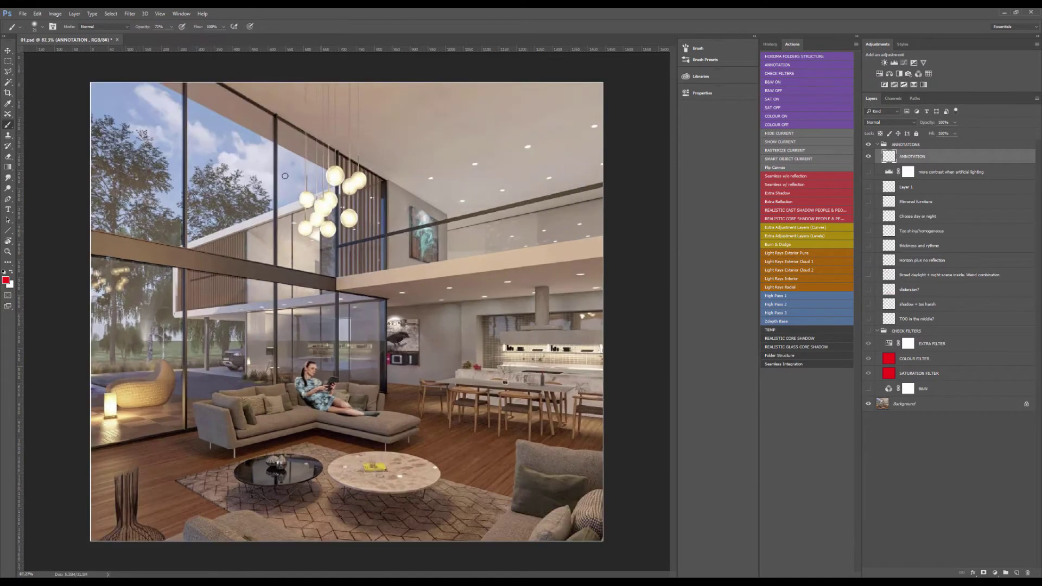
pyautogui.click(217, 83)
pyautogui.keyDown('shift'); pyautogui.click(459, 219); pyautogui.keyUp('shift')
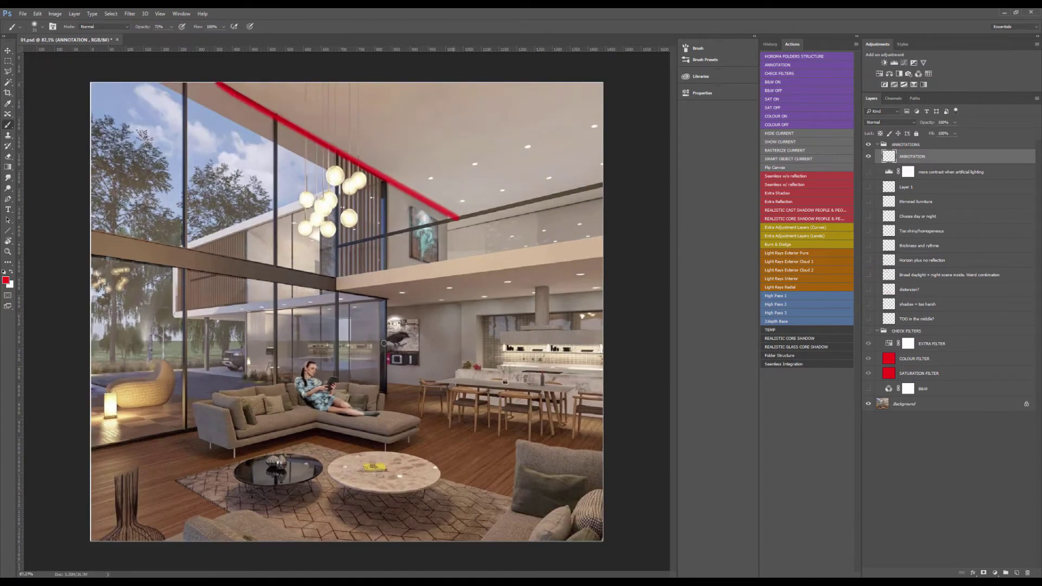
pyautogui.keyDown('shift'); pyautogui.click(436, 391); pyautogui.keyUp('shift')
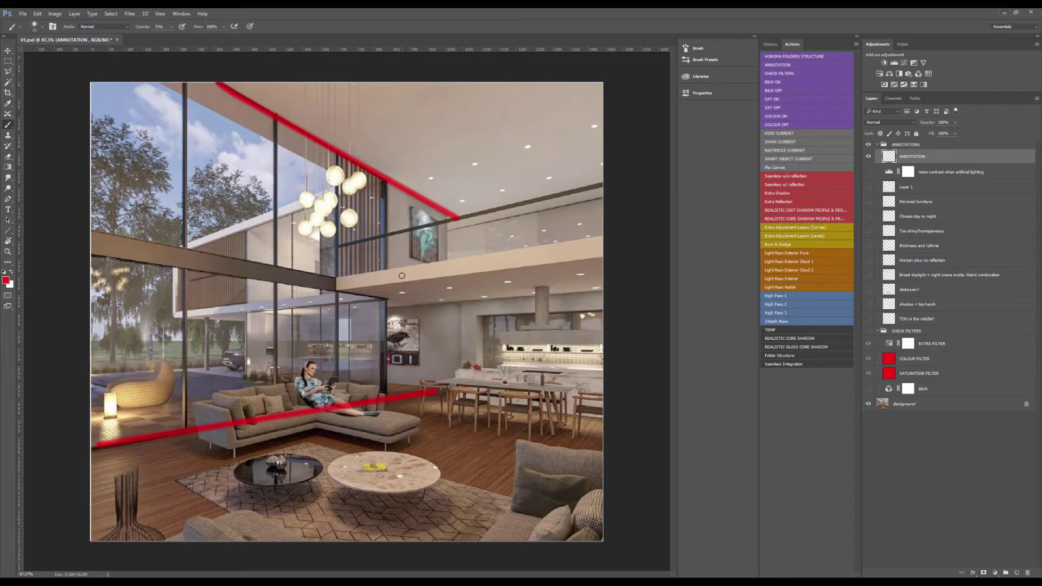
# - Paint a thick red band along the glazing beam and mezzanine edge, and clear all the red lines
pyautogui.moveTo(103, 233)
pyautogui.mouseDown()
pyautogui.moveTo(340, 281)
pyautogui.moveTo(660, 233)
pyautogui.moveTo(287, 268)
pyautogui.moveTo(76, 237)
pyautogui.mouseUp()
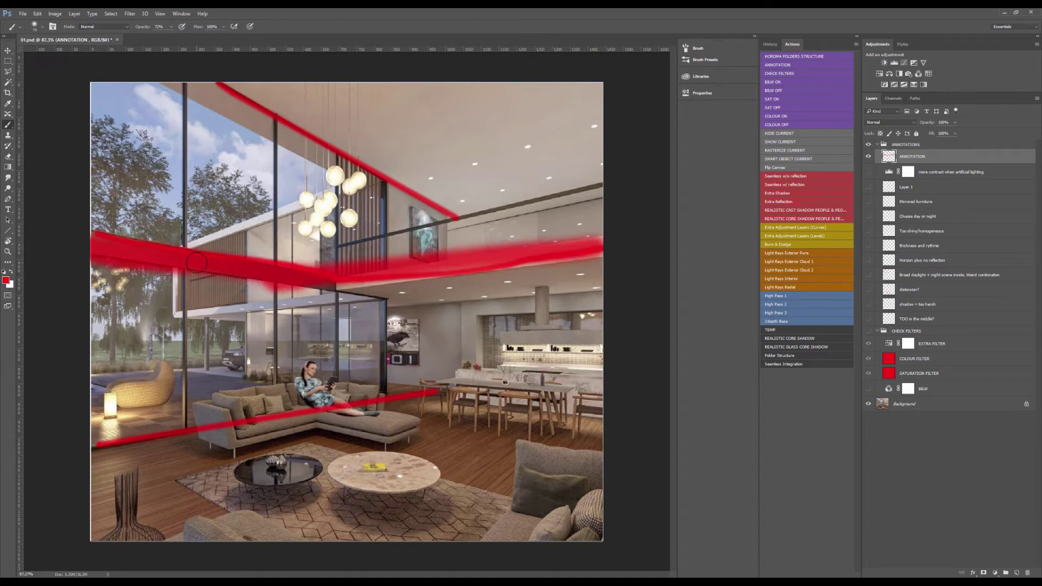
pyautogui.hotkey('ctrl', 'a')
pyautogui.press('Delete')
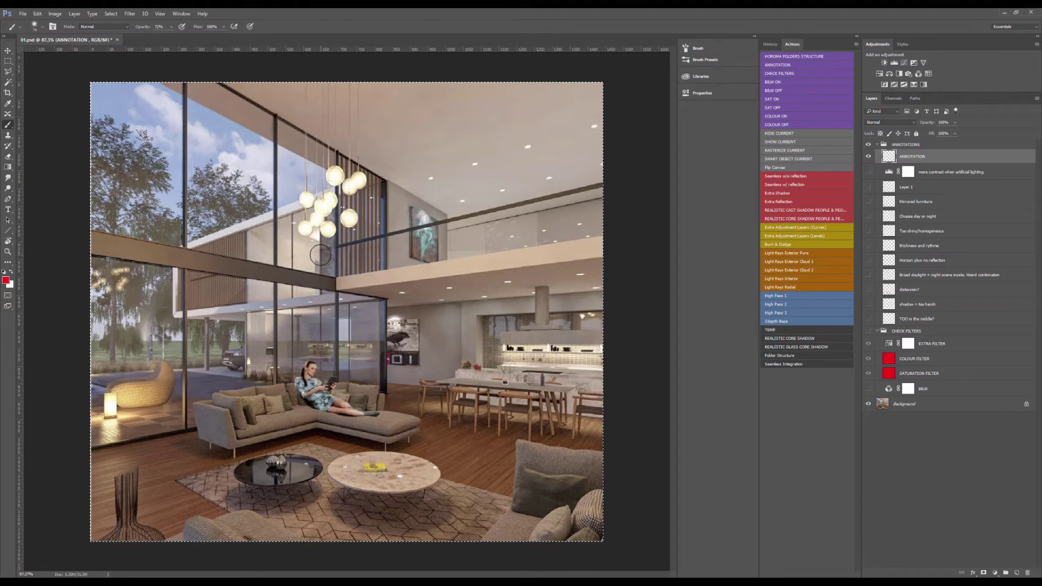
# - Mark the spotlights in the upper ceiling with red brush dots
pyautogui.press('v')
pyautogui.scroll(-1, 411, 261)
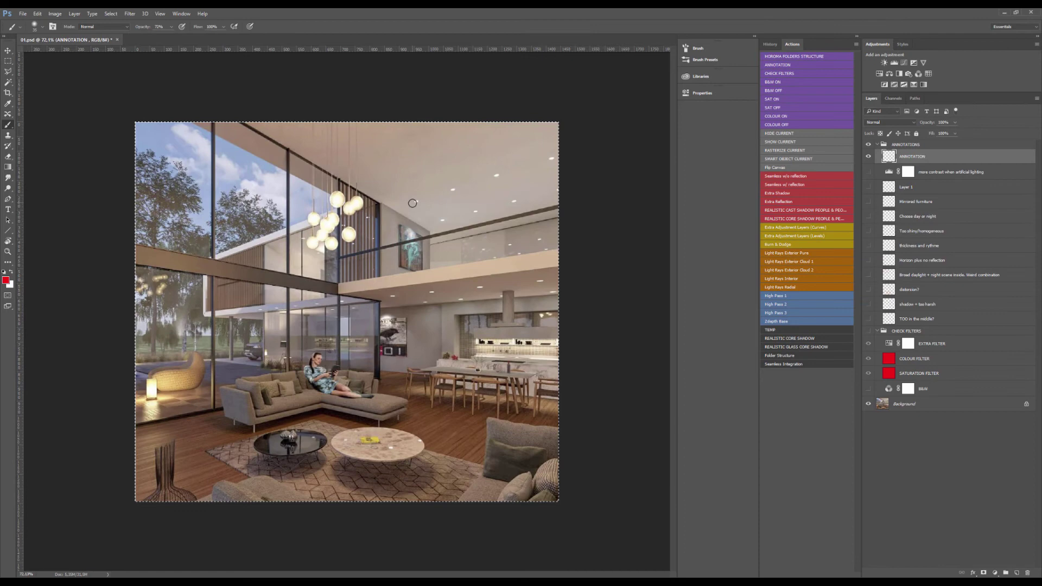
pyautogui.click(413, 203)
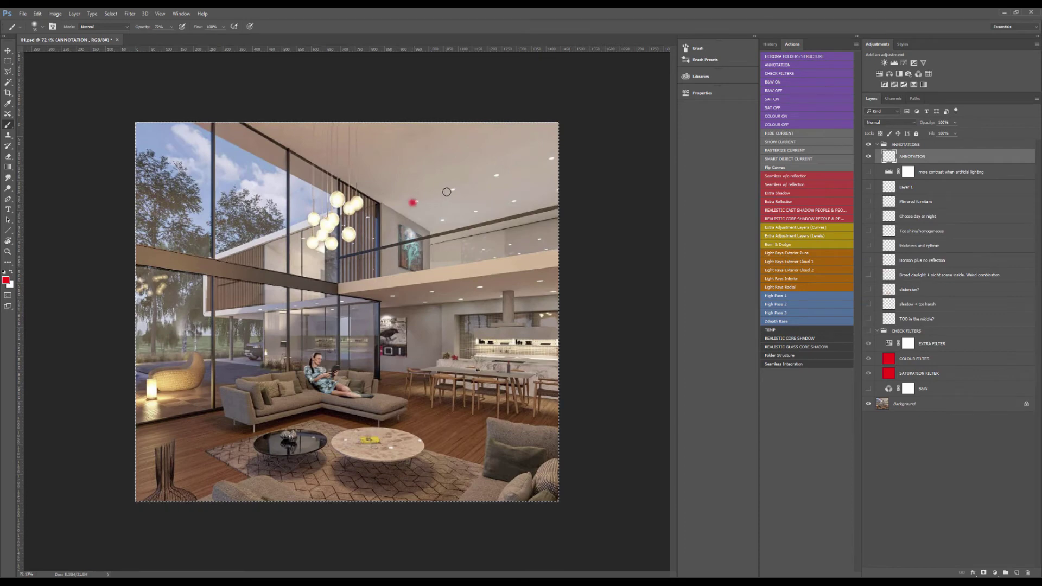
pyautogui.click(450, 190)
pyautogui.click(436, 219)
pyautogui.click(476, 215)
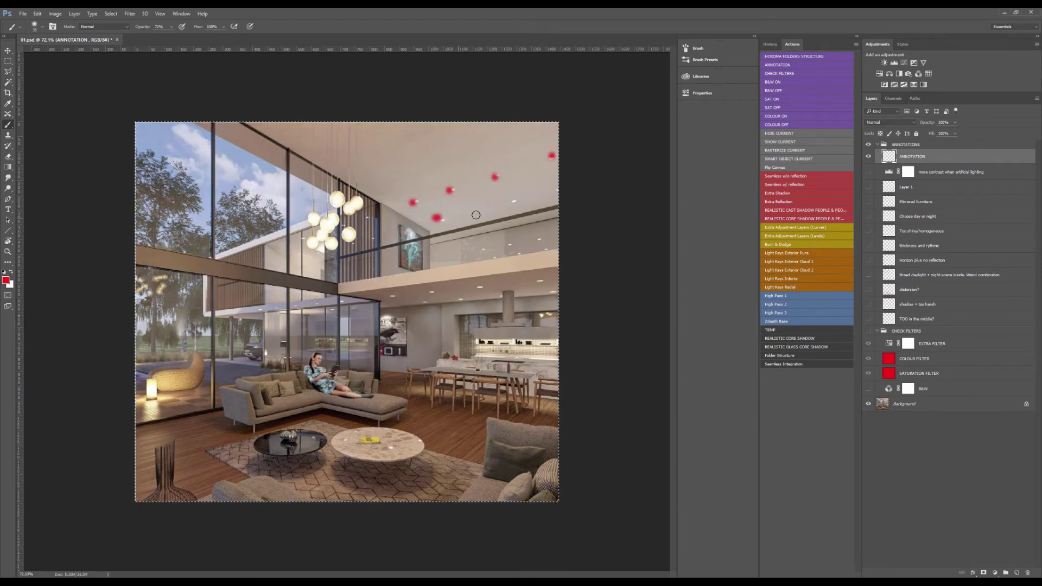
pyautogui.click(511, 201)
# - Mark the spotlights in the kitchen ceiling below the mezzanine with red brush dots
pyautogui.click(392, 297)
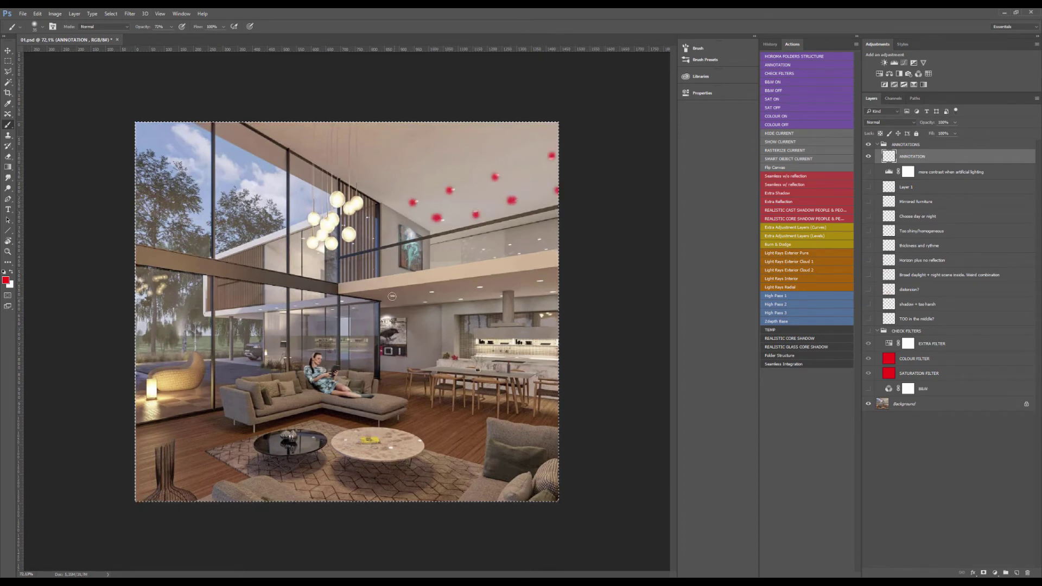
pyautogui.click(432, 290)
pyautogui.click(478, 288)
pyautogui.click(539, 282)
pyautogui.click(503, 298)
pyautogui.click(467, 299)
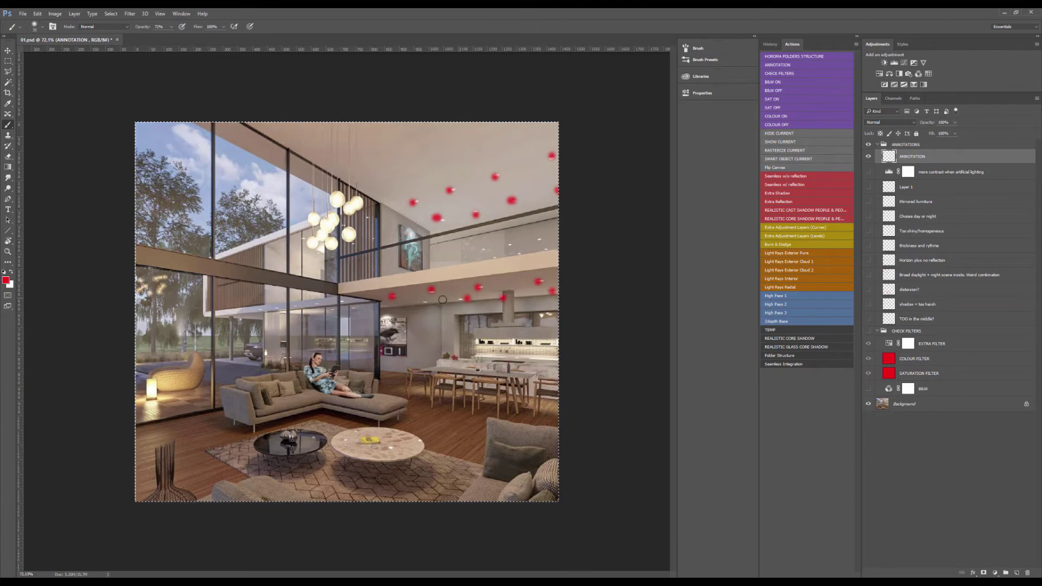
pyautogui.click(428, 302)
# - Paint over the pendant lights with a much larger red brush, and clear the annotation marks
pyautogui.press(']')
pyautogui.press(']')
pyautogui.press(']')
pyautogui.press(']')
pyautogui.press(']')
pyautogui.press(']')
pyautogui.press(']')
pyautogui.moveTo(317, 225)
pyautogui.mouseDown()
pyautogui.moveTo(295, 182)
pyautogui.moveTo(277, 242)
pyautogui.moveTo(293, 195)
pyautogui.mouseUp()
pyautogui.press('Delete')
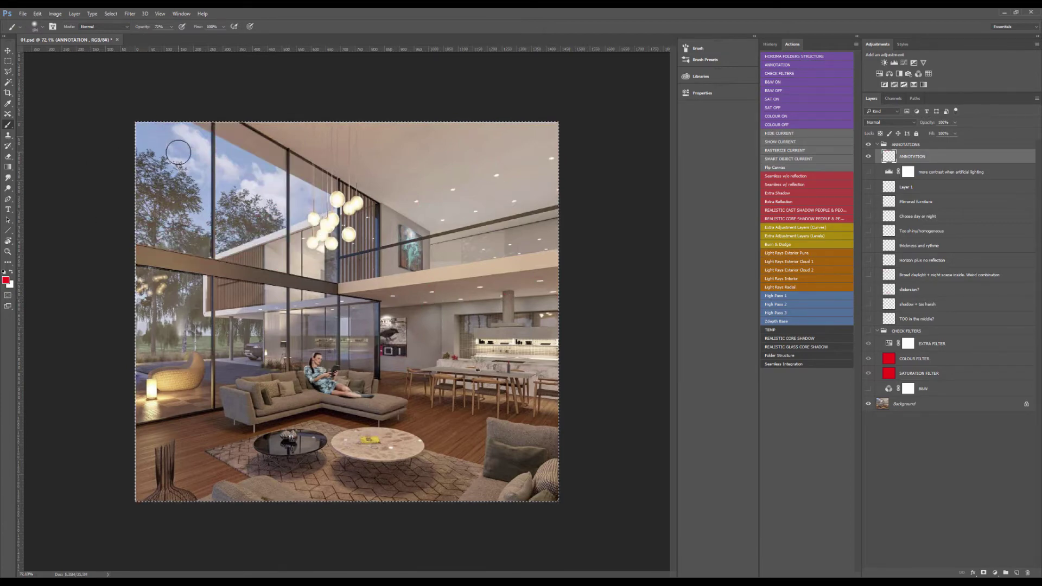
# - Cover the glazing, pendant lights and sofa with broad red strokes using an enlarged brush, and clear them
pyautogui.press('[')
pyautogui.press('[')
pyautogui.press('[')
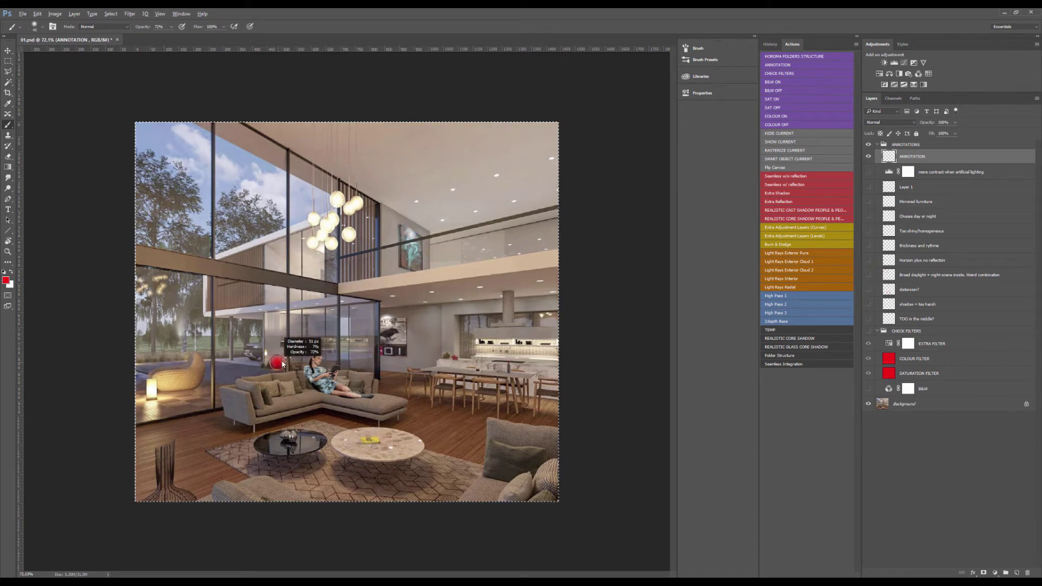
pyautogui.press(']')
pyautogui.press(']')
pyautogui.press(']')
pyautogui.press(']')
pyautogui.press(']')
pyautogui.press(']')
pyautogui.moveTo(159, 156)
pyautogui.mouseDown()
pyautogui.moveTo(421, 296)
pyautogui.moveTo(447, 342)
pyautogui.moveTo(274, 318)
pyautogui.moveTo(300, 393)
pyautogui.mouseUp()
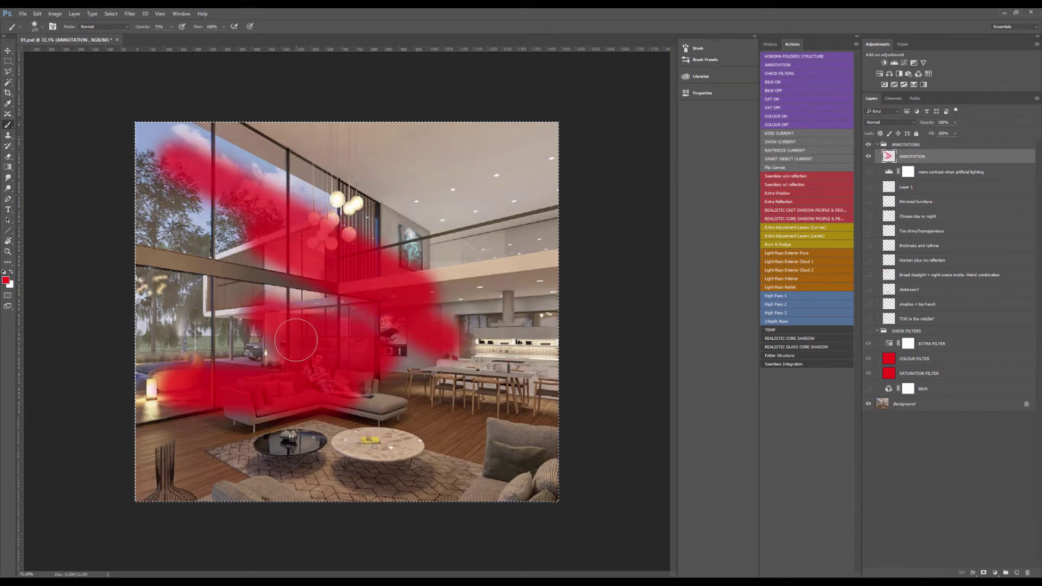
pyautogui.press('Delete')
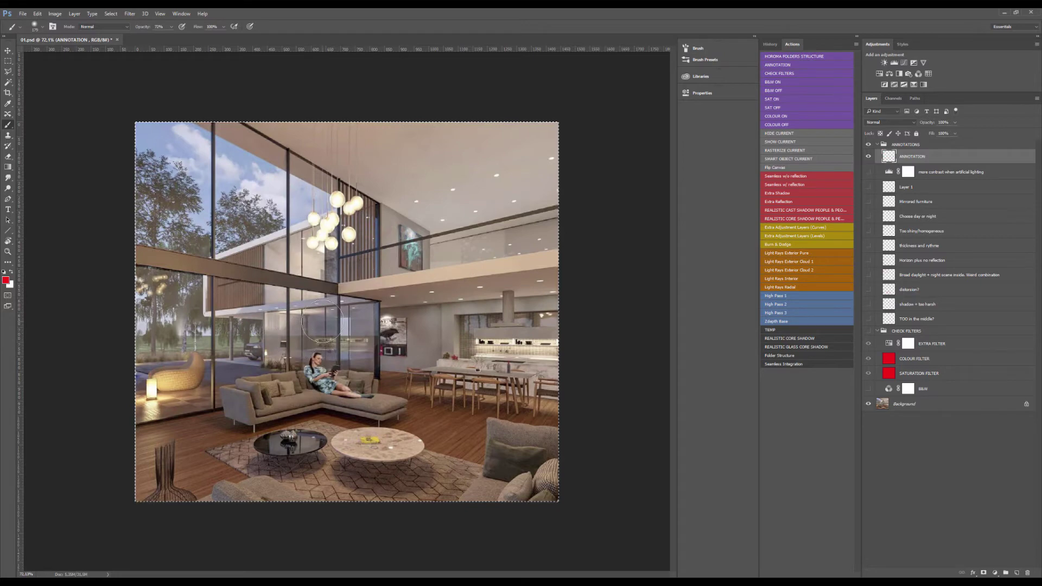
# - Outline the glazed wall with a red brush line and mark the upper ceiling spotlights with red dots
pyautogui.keyDown('alt'); pyautogui.rightClick(322, 322); pyautogui.keyUp('alt')
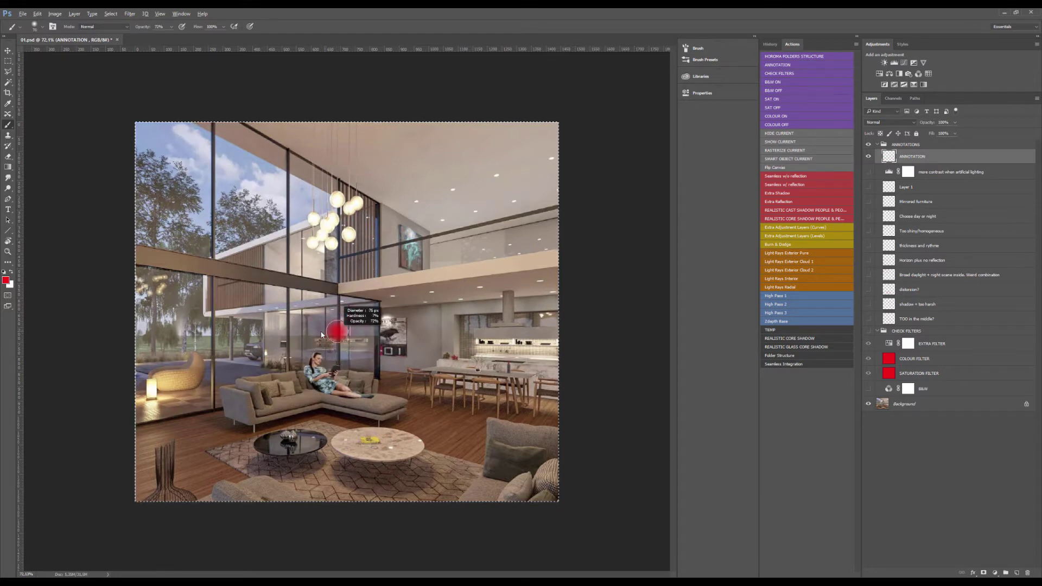
pyautogui.moveTo(225, 124)
pyautogui.mouseDown()
pyautogui.moveTo(366, 177)
pyautogui.moveTo(361, 388)
pyautogui.moveTo(135, 427)
pyautogui.mouseUp()
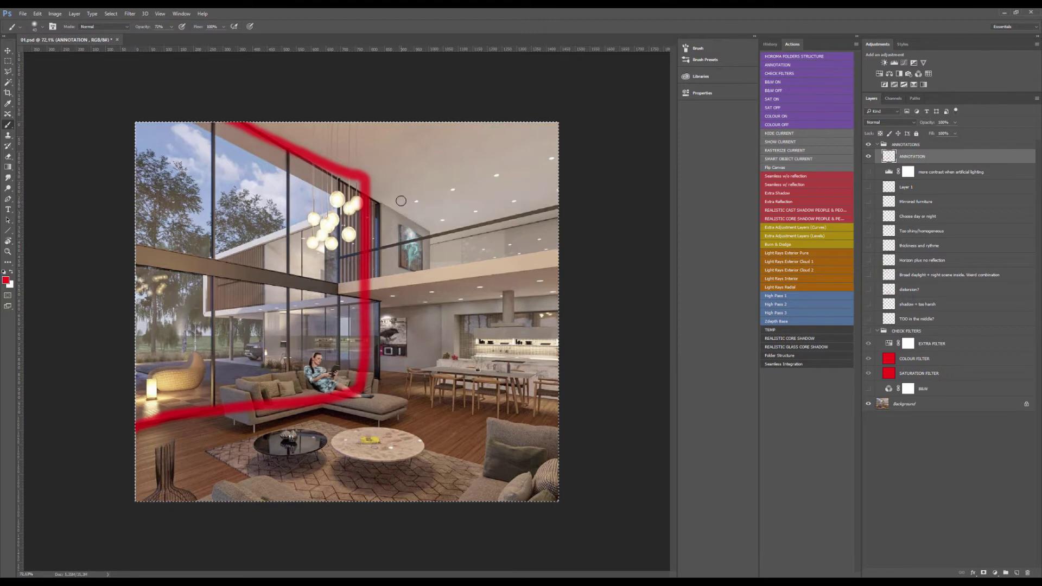
pyautogui.click(408, 200)
pyautogui.click(453, 188)
pyautogui.click(503, 172)
pyautogui.click(552, 162)
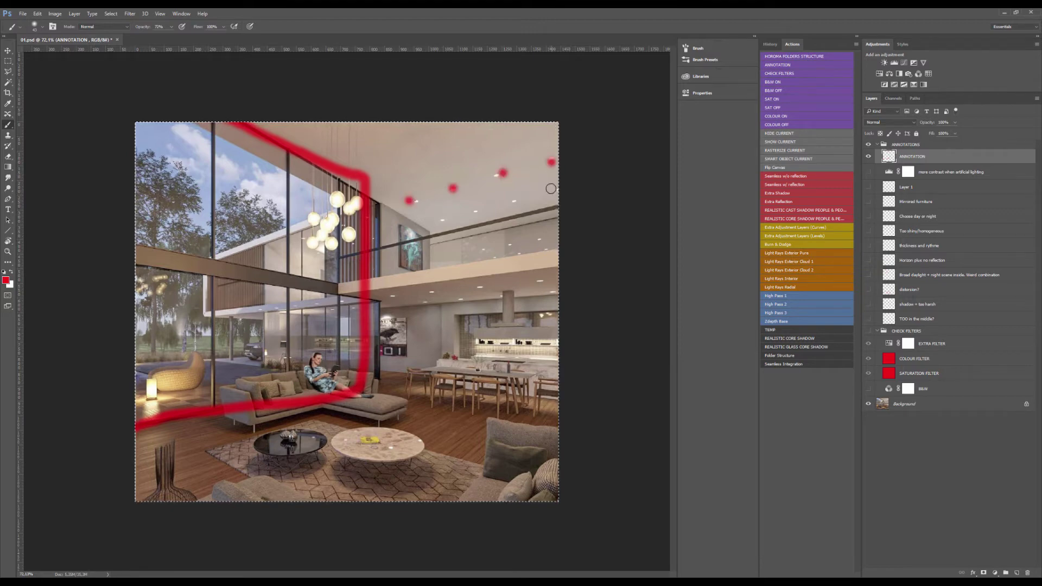
pyautogui.click(522, 198)
pyautogui.click(476, 211)
pyautogui.click(442, 216)
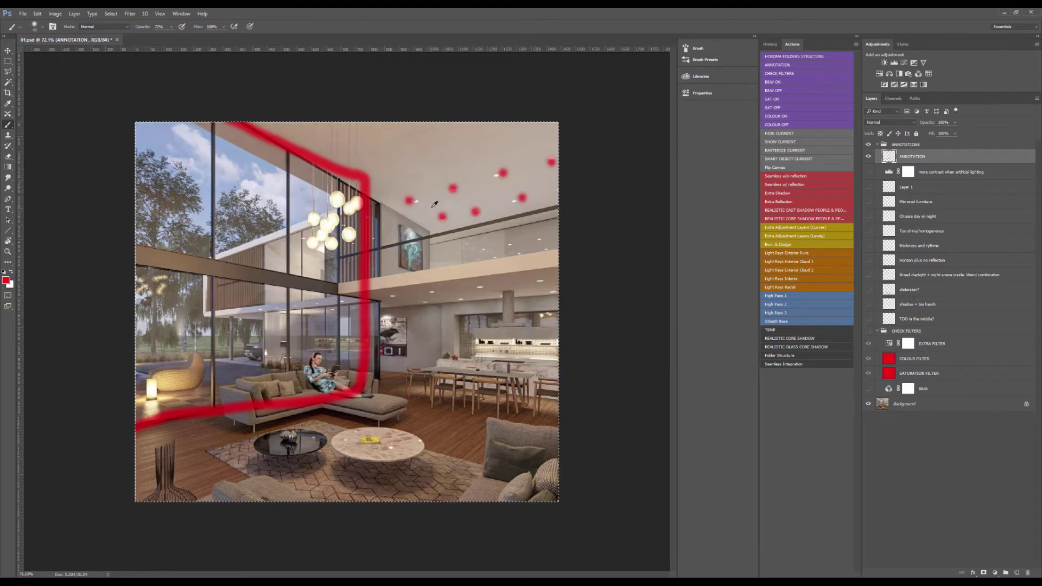
# - Brush red along the row of ceiling spotlights and over the sky with an enlarged brush, and clear the annotation marks
pyautogui.moveTo(407, 202); pyautogui.dragTo(556, 159)
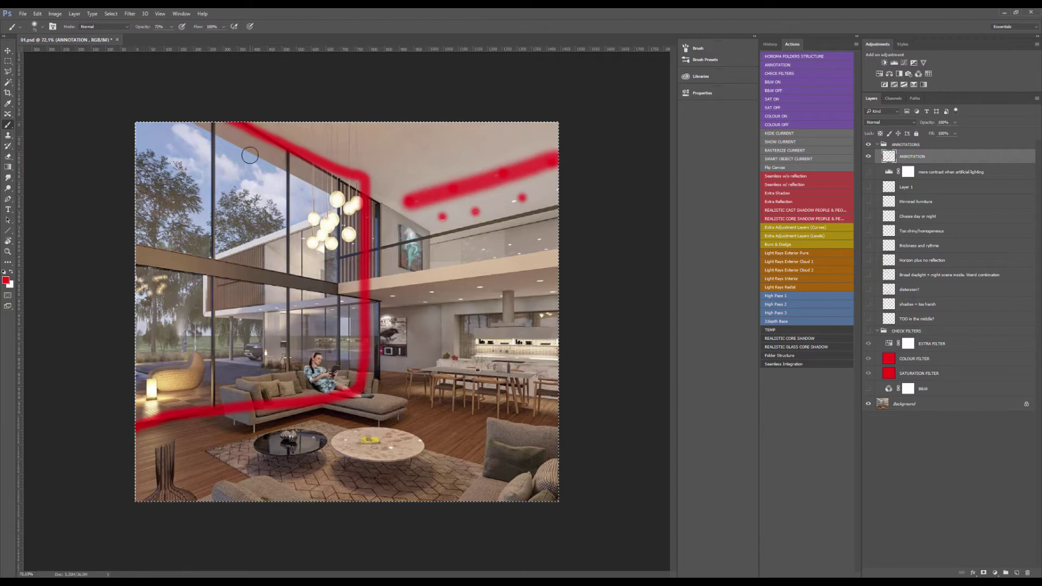
pyautogui.rightClick(223, 163)
pyautogui.moveTo(163, 144)
pyautogui.mouseDown()
pyautogui.moveTo(218, 158)
pyautogui.moveTo(239, 206)
pyautogui.moveTo(255, 196)
pyautogui.mouseUp()
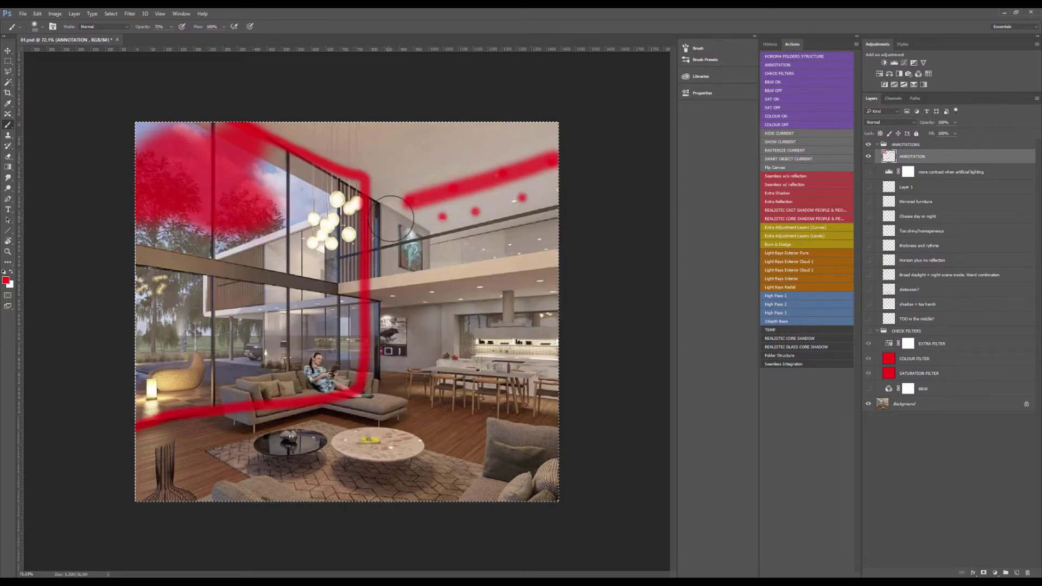
pyautogui.press('[')
pyautogui.press('[')
pyautogui.press('[')
pyautogui.press('[')
pyautogui.press('[')
pyautogui.press('[')
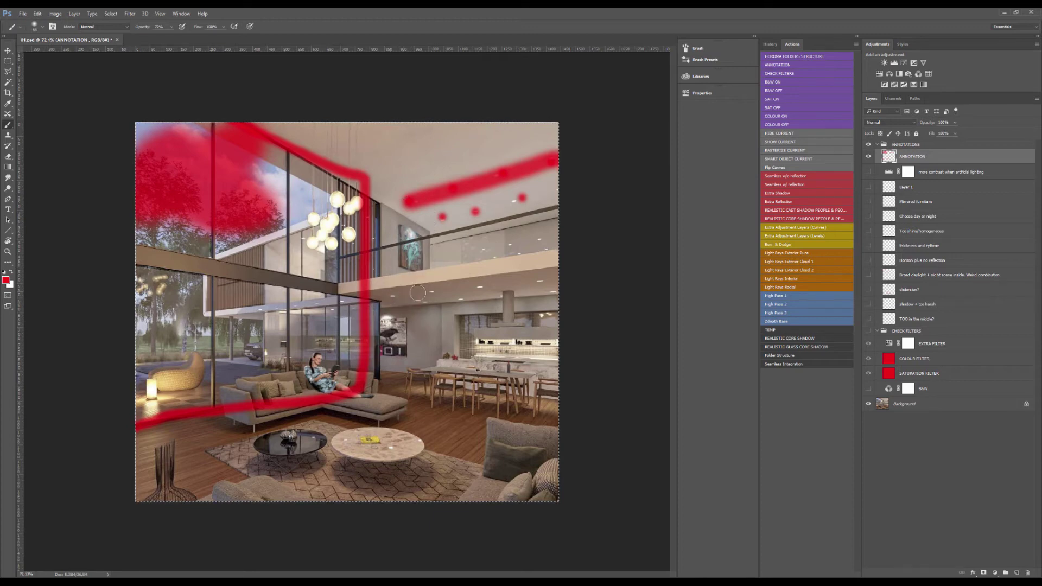
pyautogui.press('Delete')
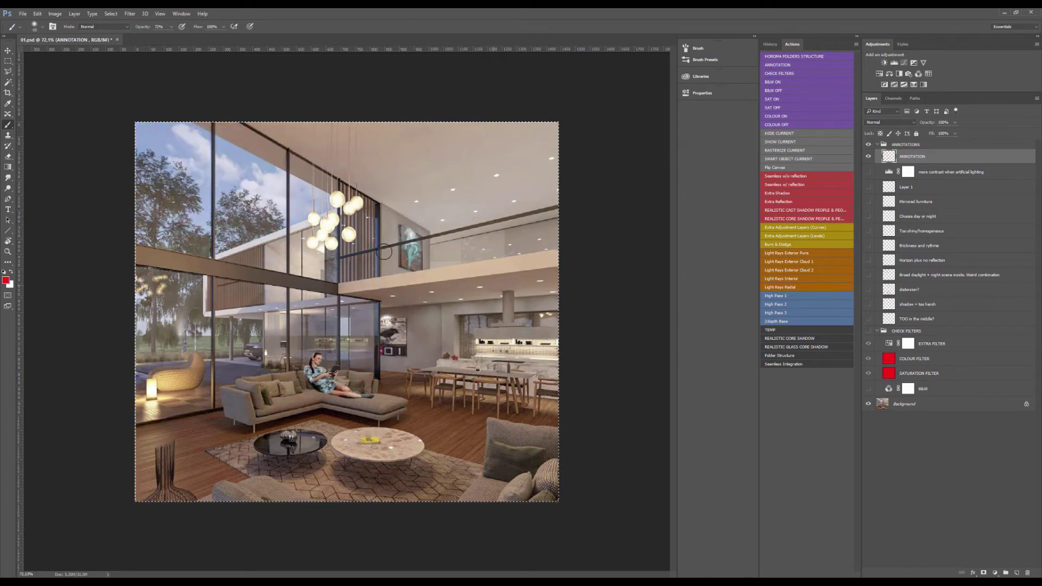
# - Dot each spotlight in both rows of the upper ceiling in red, and clear the dots
pyautogui.click(415, 201)
pyautogui.click(448, 188)
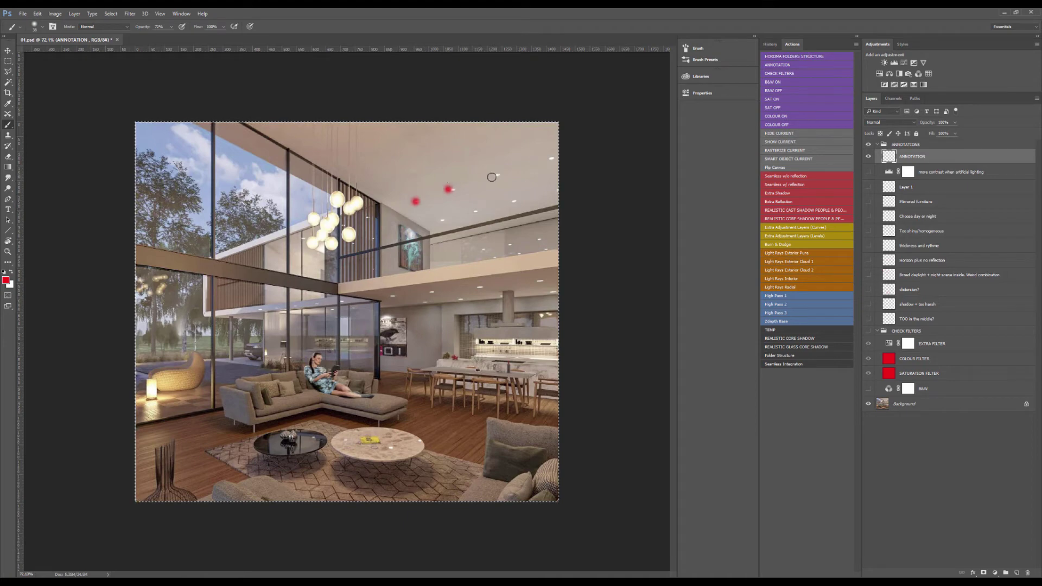
pyautogui.click(494, 175)
pyautogui.click(552, 159)
pyautogui.click(552, 192)
pyautogui.click(511, 199)
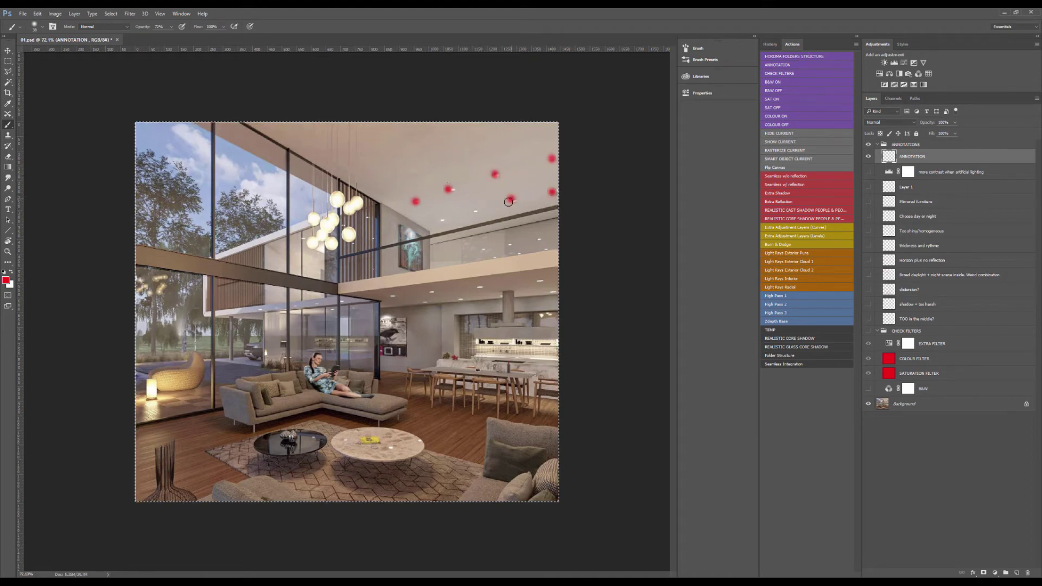
pyautogui.click(477, 209)
pyautogui.click(441, 222)
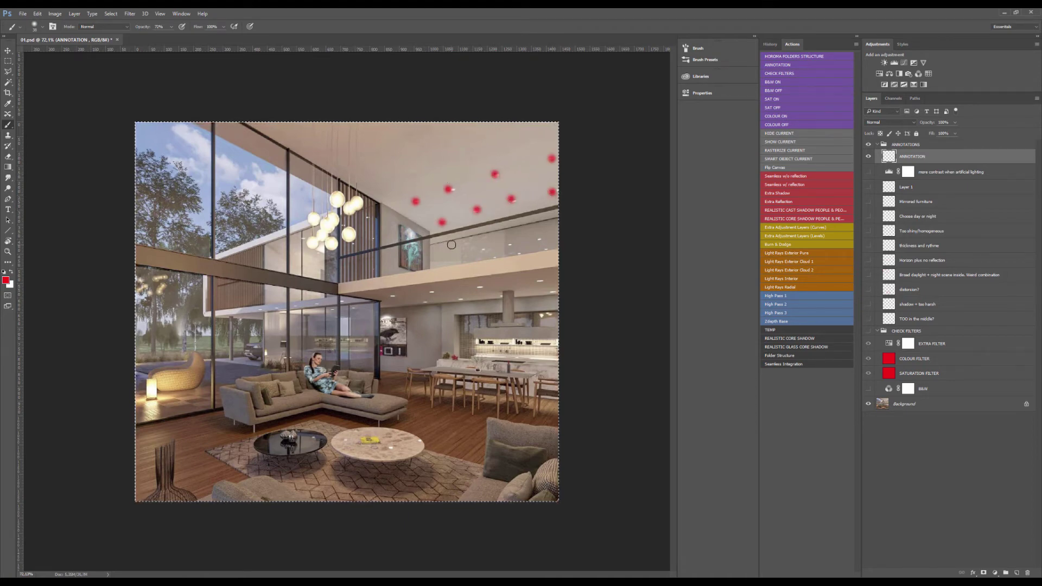
pyautogui.press('Delete')
# - Paint broad red strokes across the upper ceiling, mezzanine, glazing and kitchen with an enlarged brush, and clear them
pyautogui.keyDown('alt'); pyautogui.rightClick(383, 230); pyautogui.keyUp('alt')
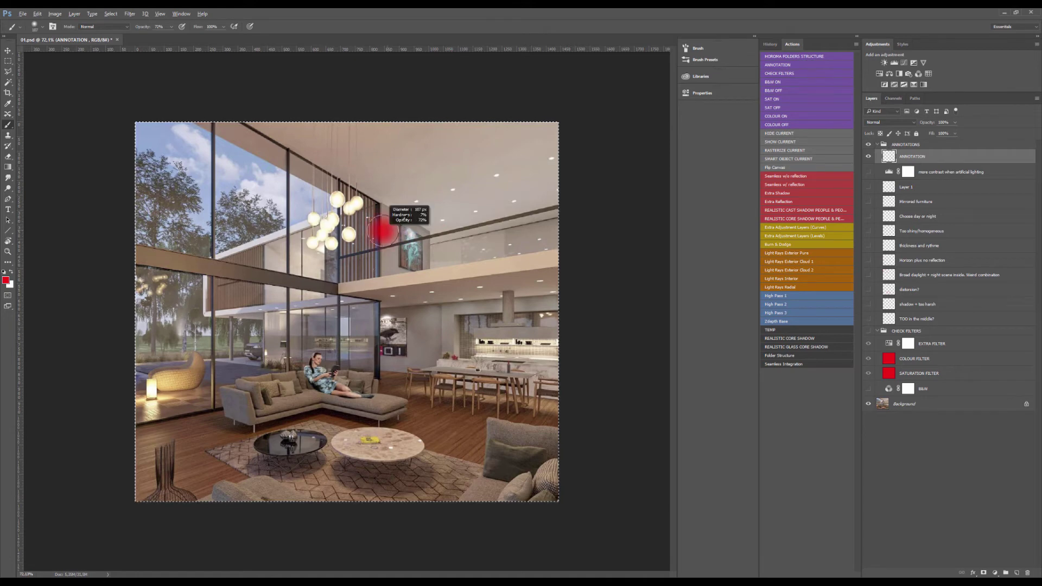
pyautogui.moveTo(379, 230)
pyautogui.mouseDown()
pyautogui.moveTo(538, 188)
pyautogui.moveTo(459, 266)
pyautogui.mouseUp()
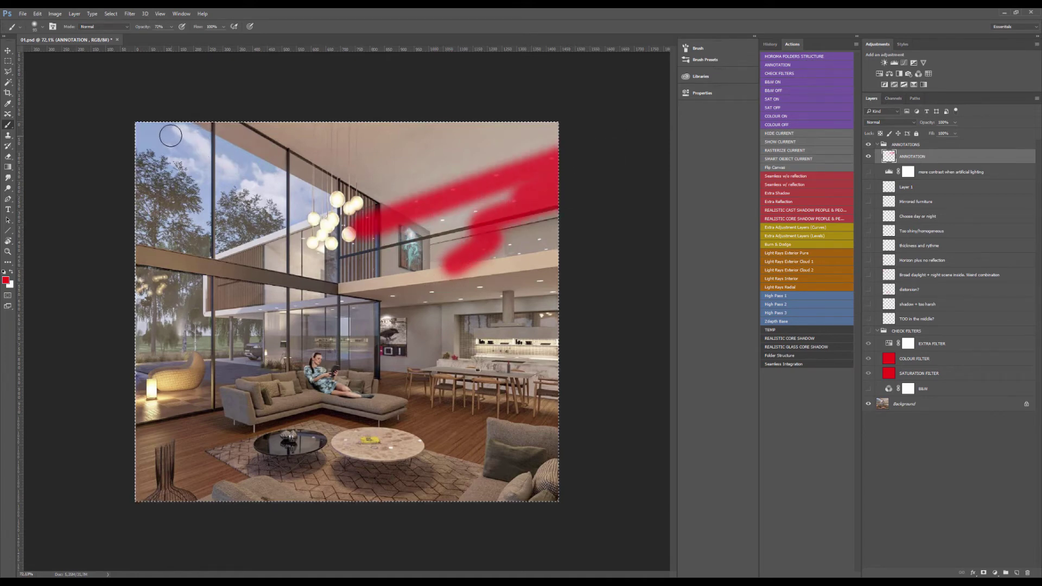
pyautogui.moveTo(171, 136)
pyautogui.mouseDown()
pyautogui.moveTo(341, 201)
pyautogui.moveTo(201, 253)
pyautogui.moveTo(220, 313)
pyautogui.mouseUp()
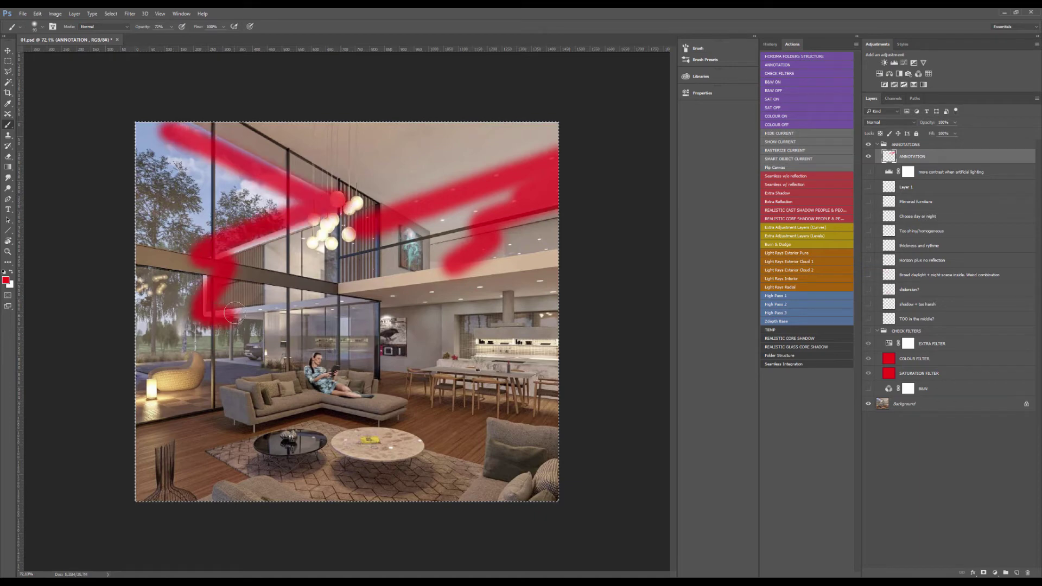
pyautogui.moveTo(216, 177)
pyautogui.mouseDown()
pyautogui.moveTo(457, 360)
pyautogui.moveTo(466, 380)
pyautogui.mouseUp()
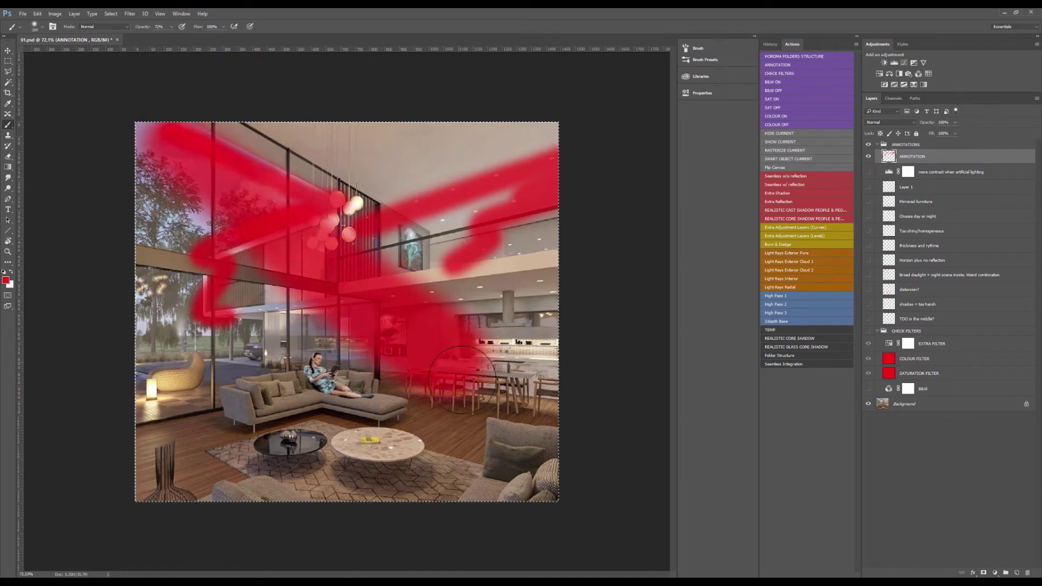
pyautogui.press('Delete')
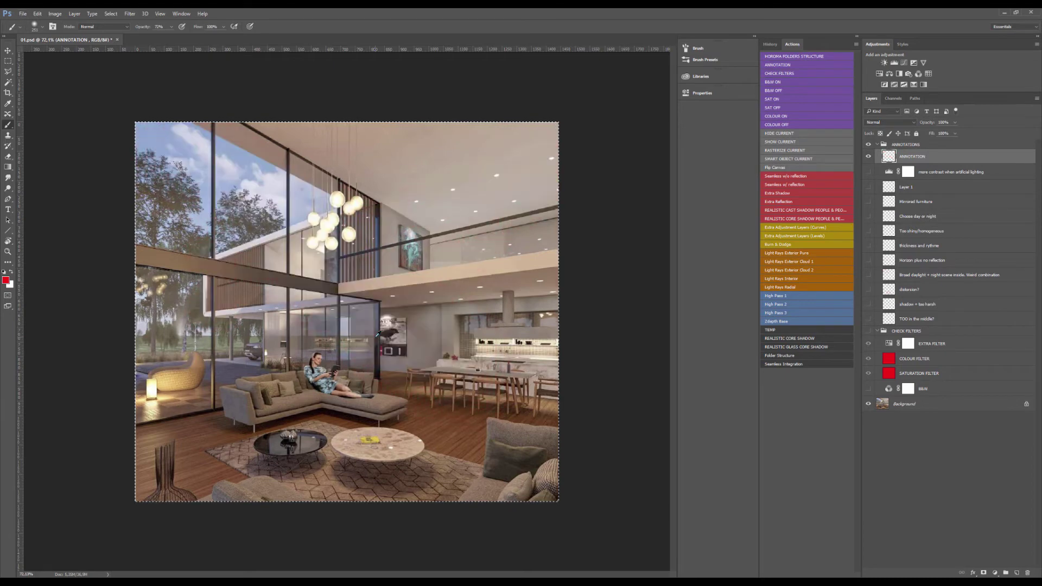
# - Brush a red stroke across the two coffee tables and the floor beside them, and clear it
pyautogui.moveTo(227, 429)
pyautogui.mouseDown()
pyautogui.moveTo(314, 447)
pyautogui.moveTo(244, 433)
pyautogui.moveTo(362, 436)
pyautogui.moveTo(434, 431)
pyautogui.moveTo(404, 419)
pyautogui.moveTo(434, 424)
pyautogui.mouseUp()
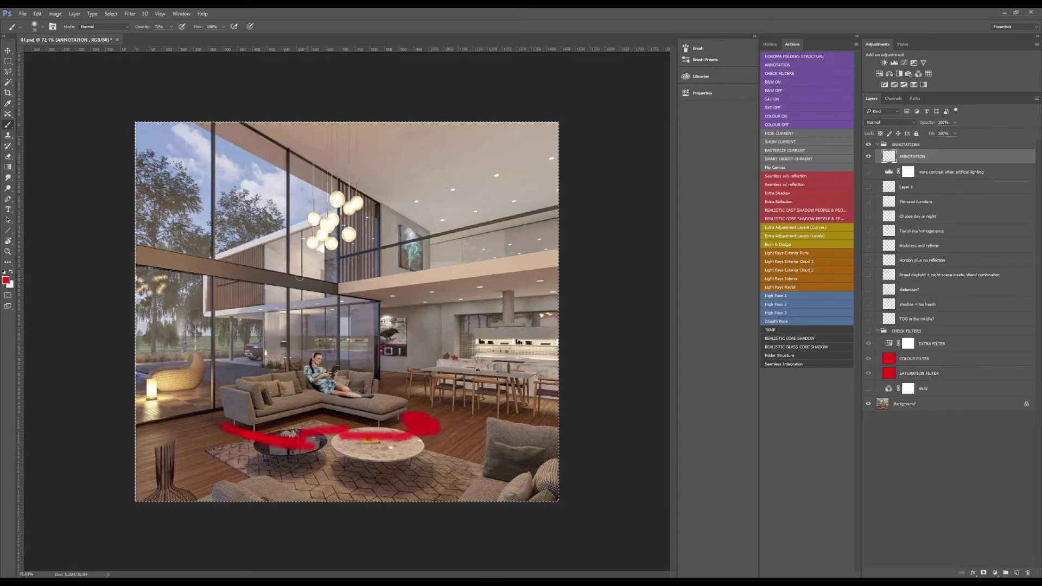
pyautogui.moveTo(400, 268); pyautogui.dragTo(428, 268)
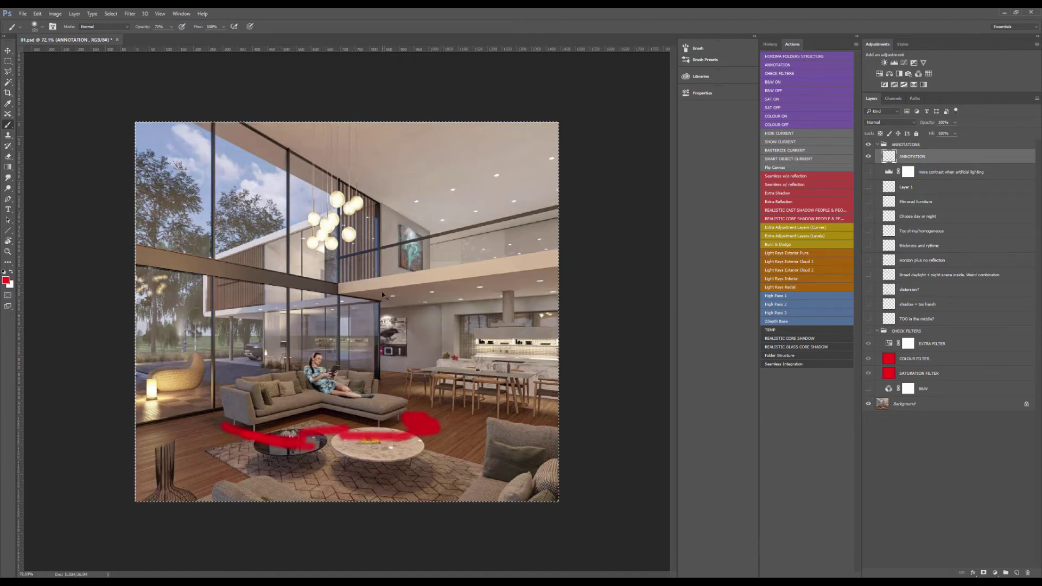
pyautogui.press('Delete')
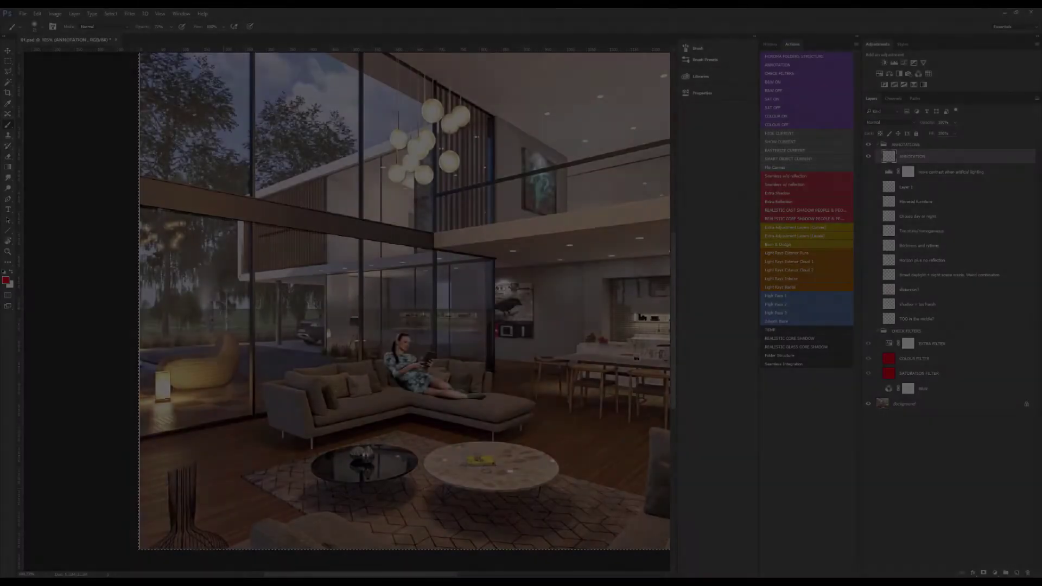
# - Draw a straight red line along the outdoor horizon, extend it across the glass behind the sofa, and clear it
pyautogui.scroll(3, 219, 331)
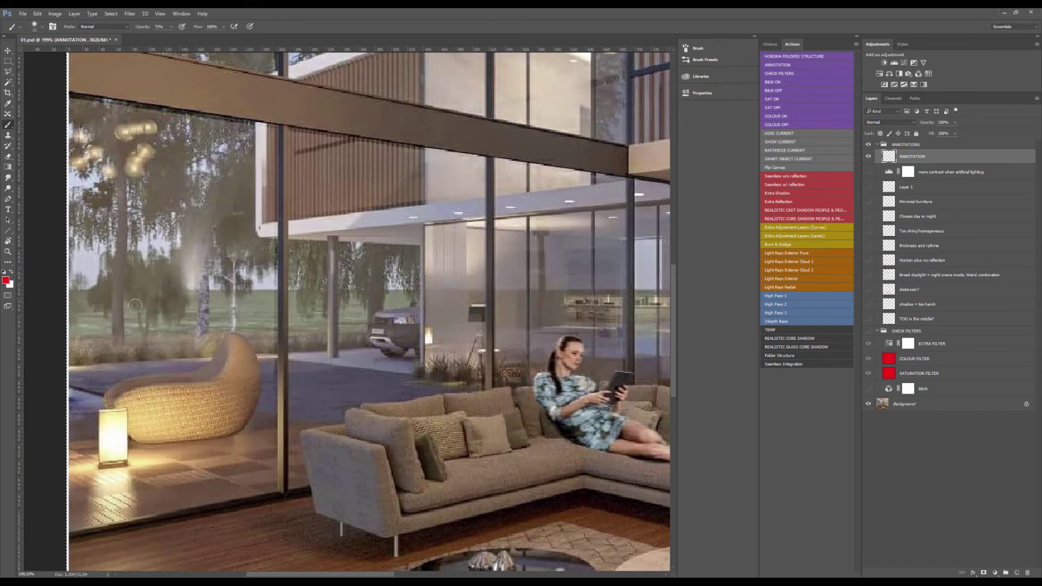
pyautogui.click(80, 289)
pyautogui.keyDown('shift'); pyautogui.click(413, 287); pyautogui.keyUp('shift')
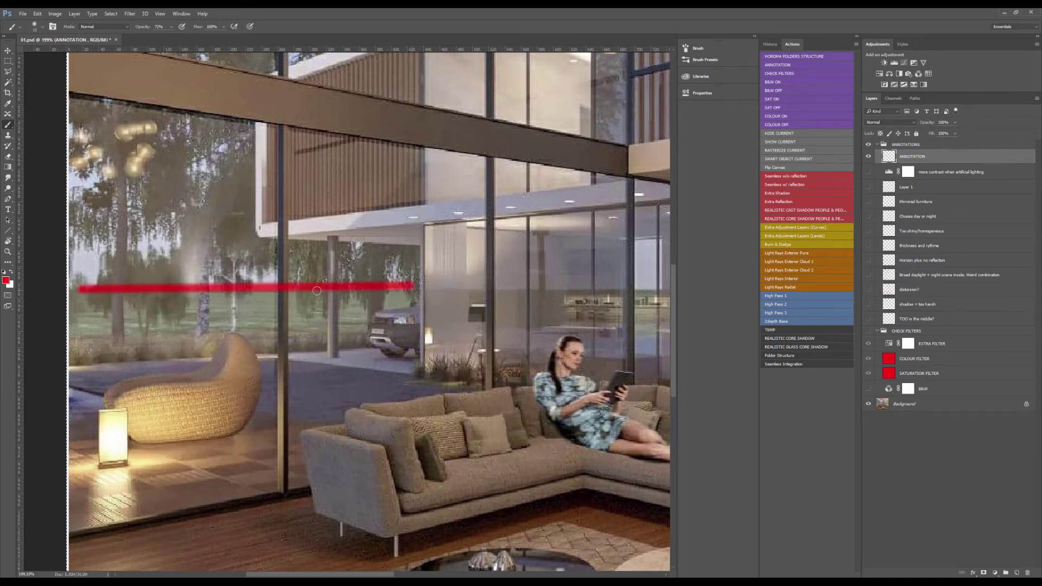
pyautogui.scroll(-3, 413, 288)
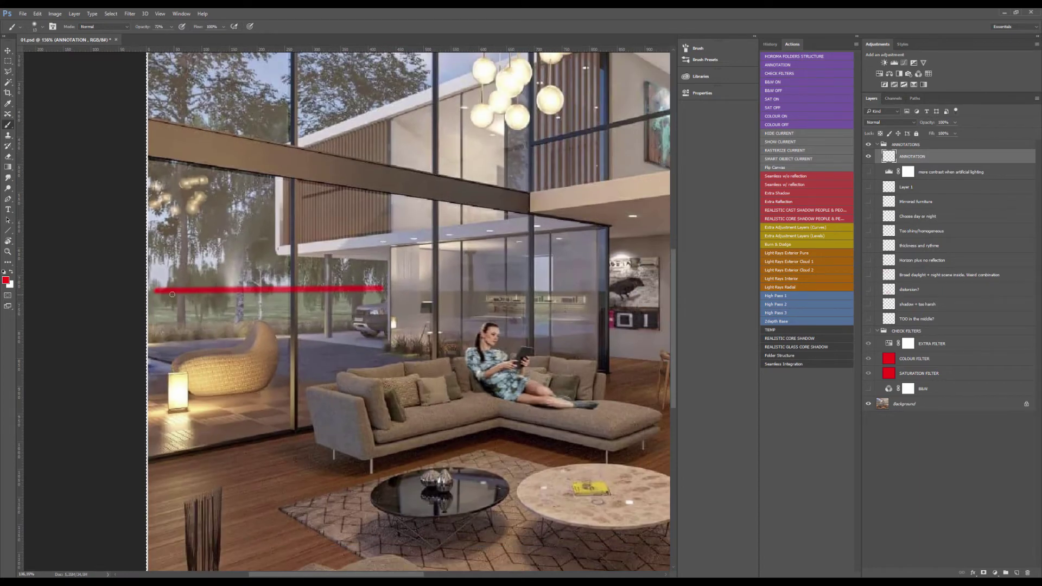
pyautogui.keyDown('shift'); pyautogui.click(567, 291); pyautogui.keyUp('shift')
pyautogui.press('Delete')
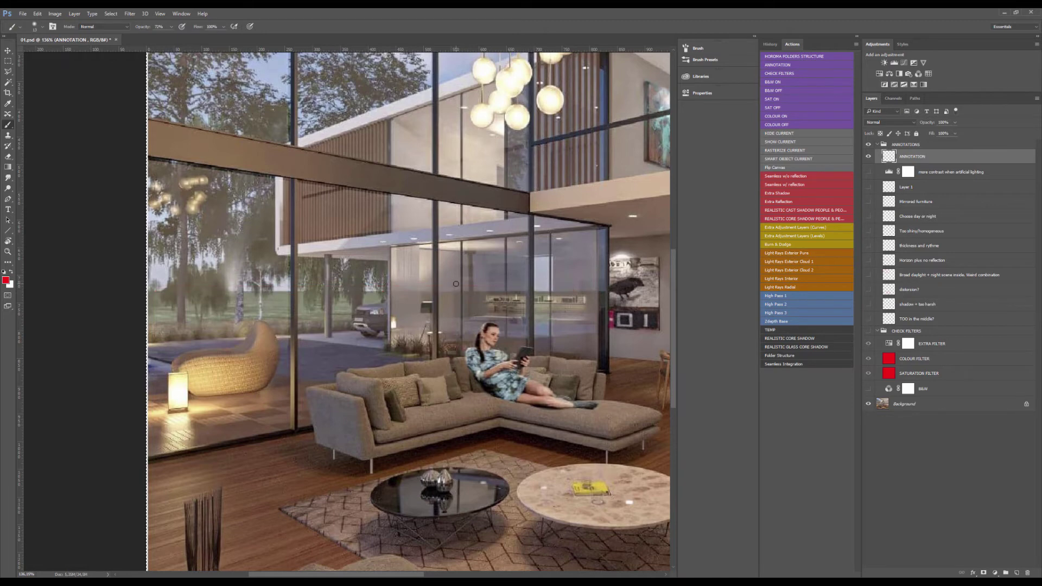
# - Deselect the canvas and paint thick red patches along the outdoor horizon with a soft brush of about 49 px
pyautogui.hotkey('ctrl', 'd')
pyautogui.press(']')
pyautogui.press(']')
pyautogui.scroll(3, 202, 296)
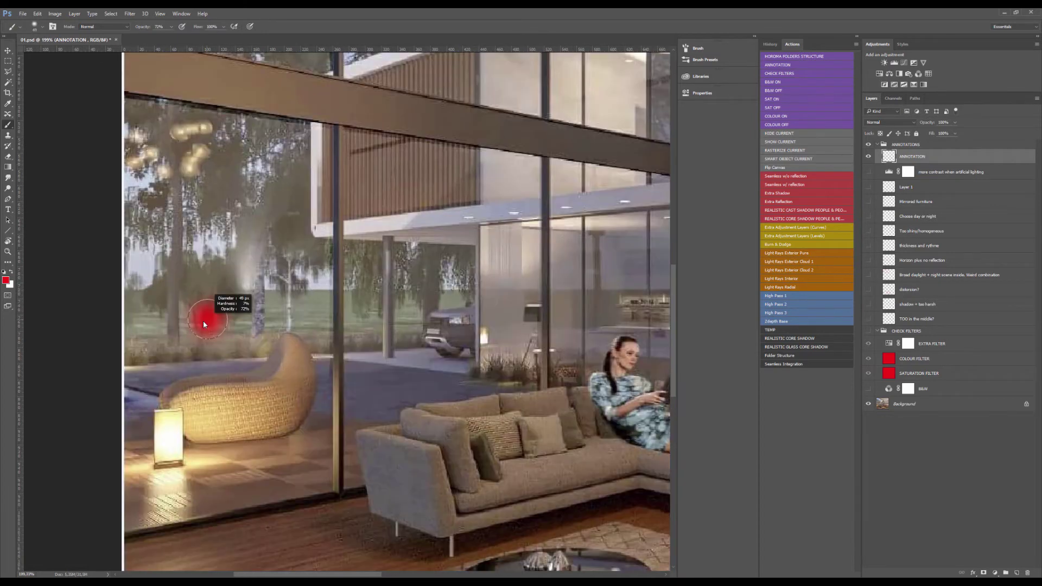
pyautogui.moveTo(143, 295); pyautogui.dragTo(424, 281)
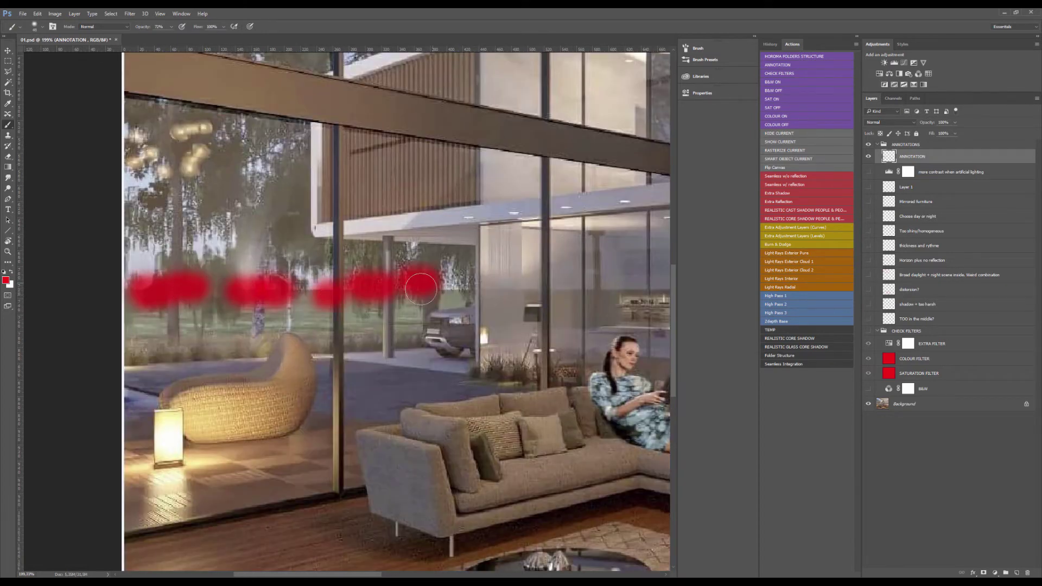
# - Add taller red tree shapes and a thin line along the horizon with a smaller brush, and undo all horizon marks
pyautogui.keyDown('alt'); pyautogui.rightClick(242, 293); pyautogui.keyUp('alt')
pyautogui.moveTo(142, 257)
pyautogui.mouseDown()
pyautogui.moveTo(154, 278)
pyautogui.moveTo(231, 258)
pyautogui.mouseUp()
pyautogui.moveTo(311, 268)
pyautogui.mouseDown()
pyautogui.moveTo(286, 251)
pyautogui.moveTo(317, 279)
pyautogui.moveTo(304, 280)
pyautogui.mouseUp()
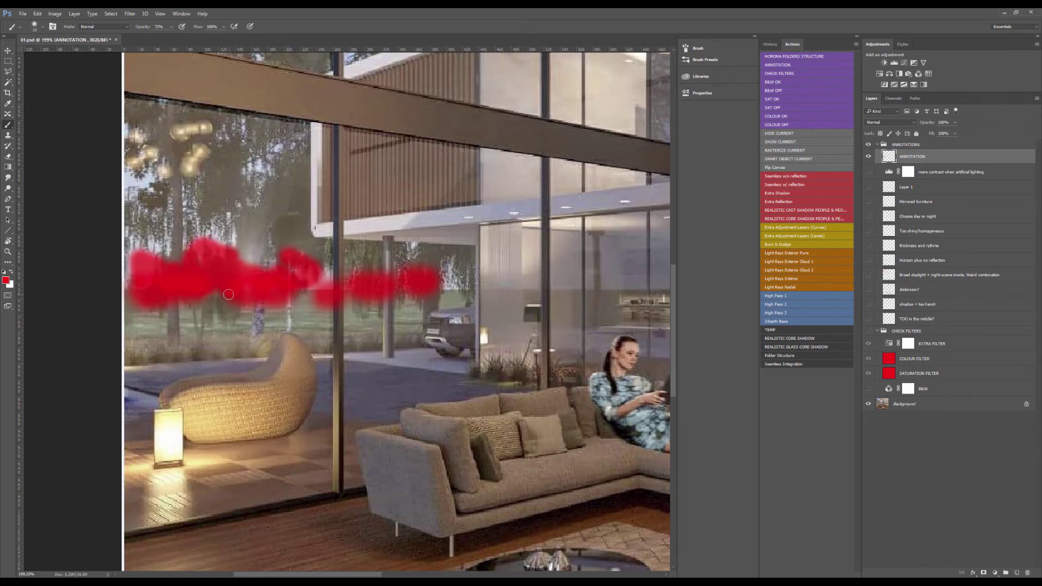
pyautogui.moveTo(219, 290); pyautogui.dragTo(218, 290)
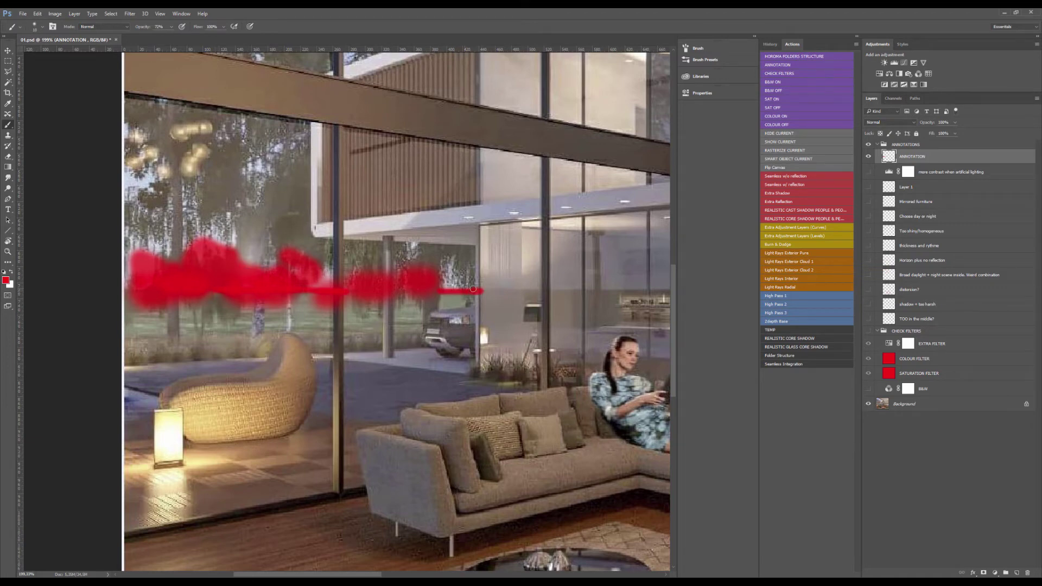
pyautogui.hotkey('ctrl', 'alt', 'z')
pyautogui.hotkey('ctrl', 'alt', 'z')
pyautogui.hotkey('ctrl', 'alt', 'z')
pyautogui.hotkey('ctrl', 'alt', 'z')
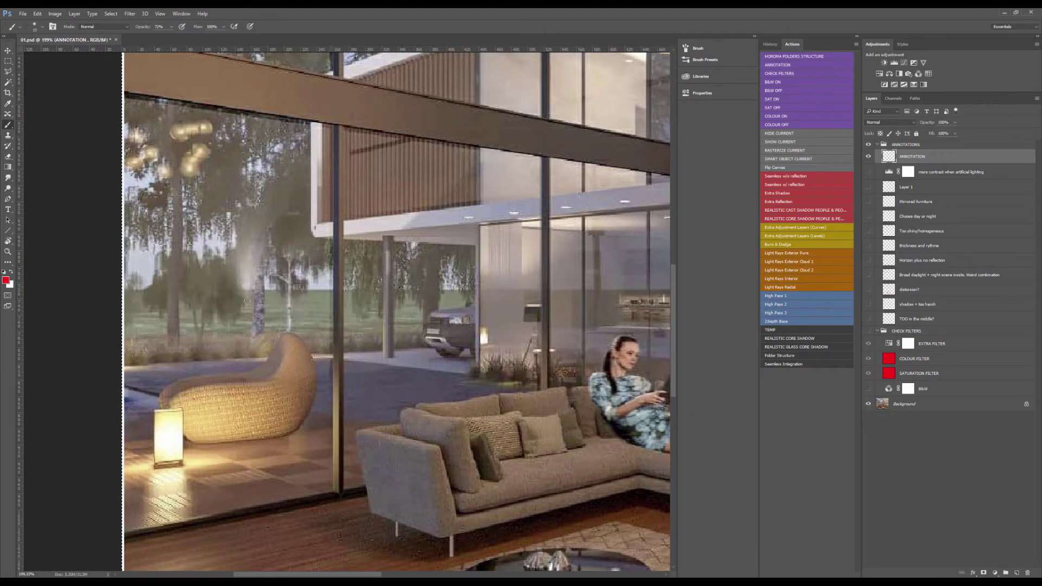
# - Draw a horizontal red line along the horizon seen through the glass corner behind the woman, and undo it
pyautogui.moveTo(256, 307); pyautogui.dragTo(255, 302)
pyautogui.scroll(-3, 204, 273)
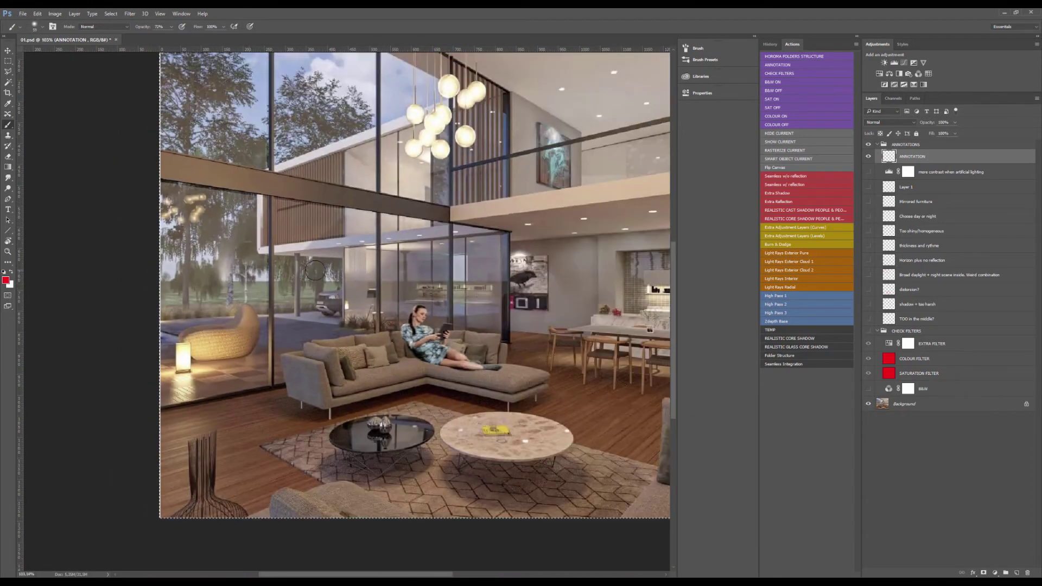
pyautogui.scroll(3, 353, 270)
pyautogui.moveTo(355, 269)
pyautogui.mouseDown()
pyautogui.moveTo(360, 300)
pyautogui.moveTo(366, 290)
pyautogui.moveTo(328, 285)
pyautogui.moveTo(570, 283)
pyautogui.mouseUp()
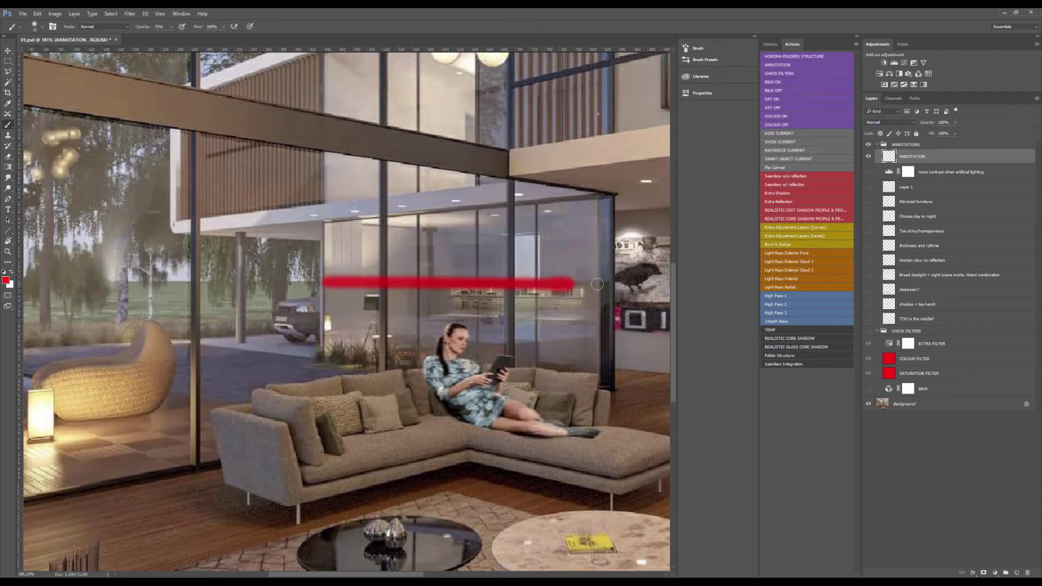
pyautogui.hotkey('ctrl', 'z')
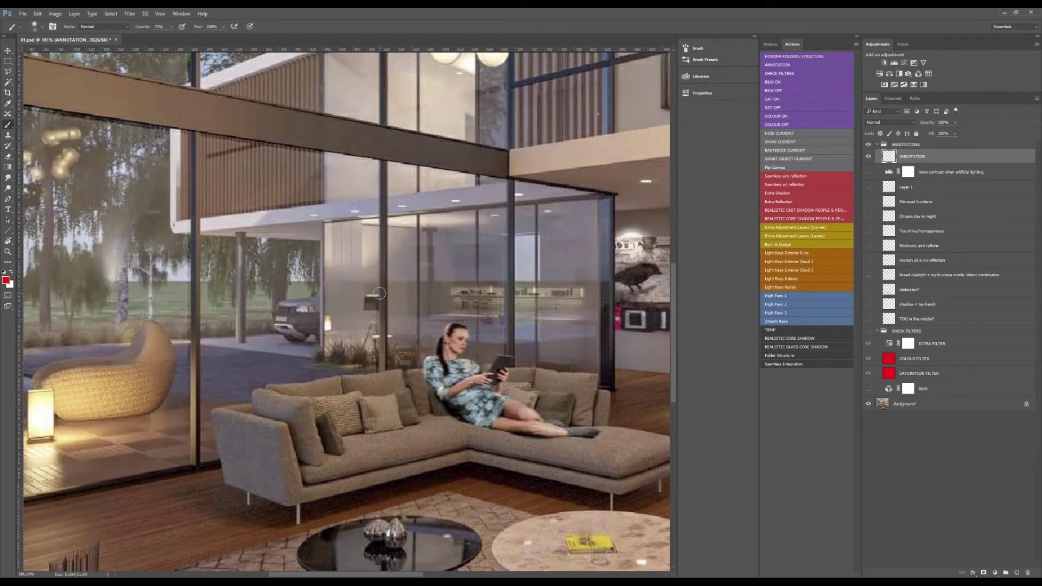
# - Draw a red downward arrowhead to the horizon in the glass above the woman, with a straight line and a zigzag above it
pyautogui.hotkey('ctrl', '0')
pyautogui.scroll(3, 331, 308)
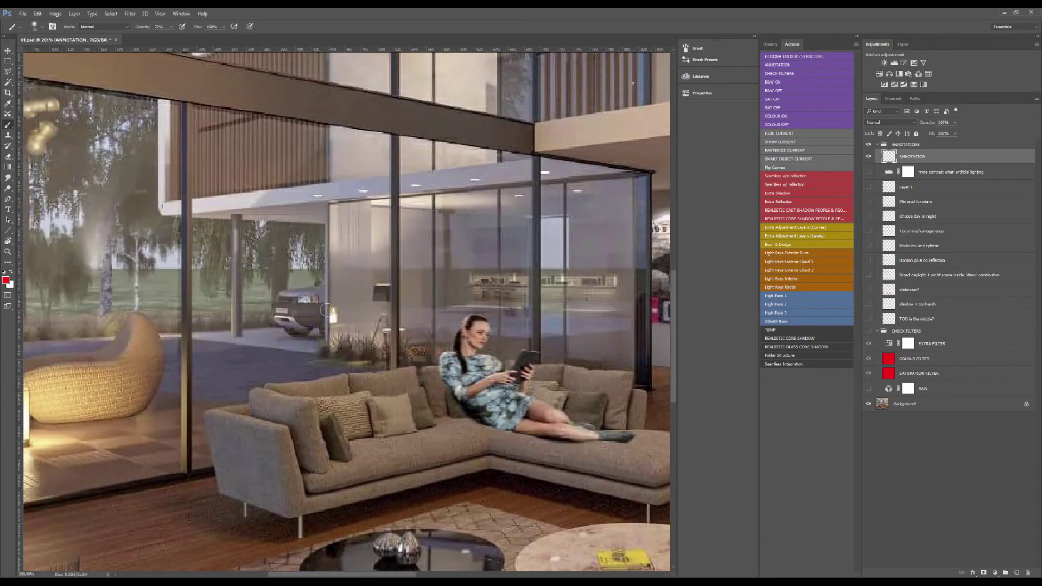
pyautogui.moveTo(358, 283)
pyautogui.mouseDown()
pyautogui.moveTo(342, 290)
pyautogui.moveTo(374, 280)
pyautogui.mouseUp()
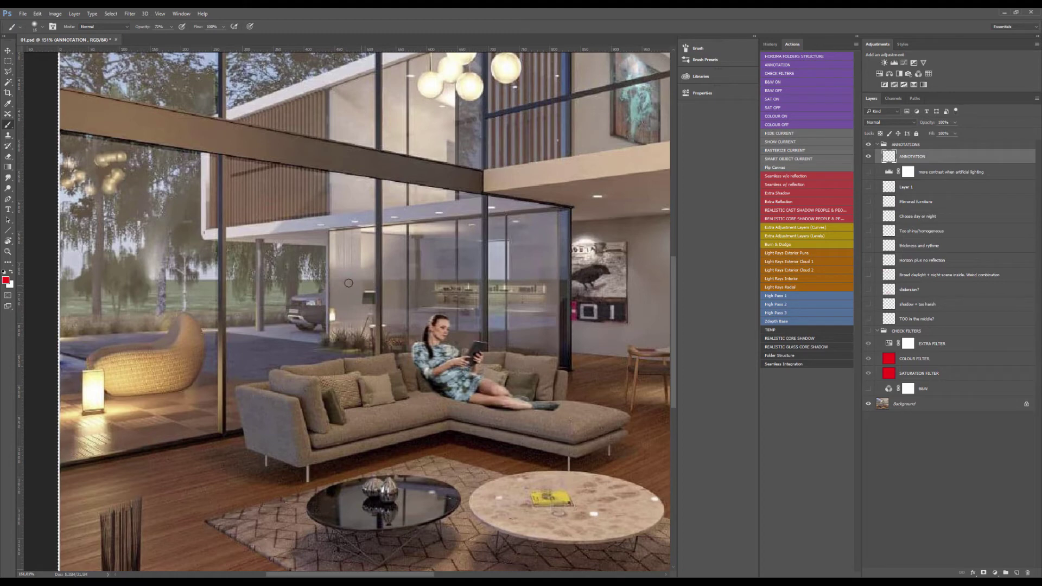
pyautogui.scroll(-1, 436, 283)
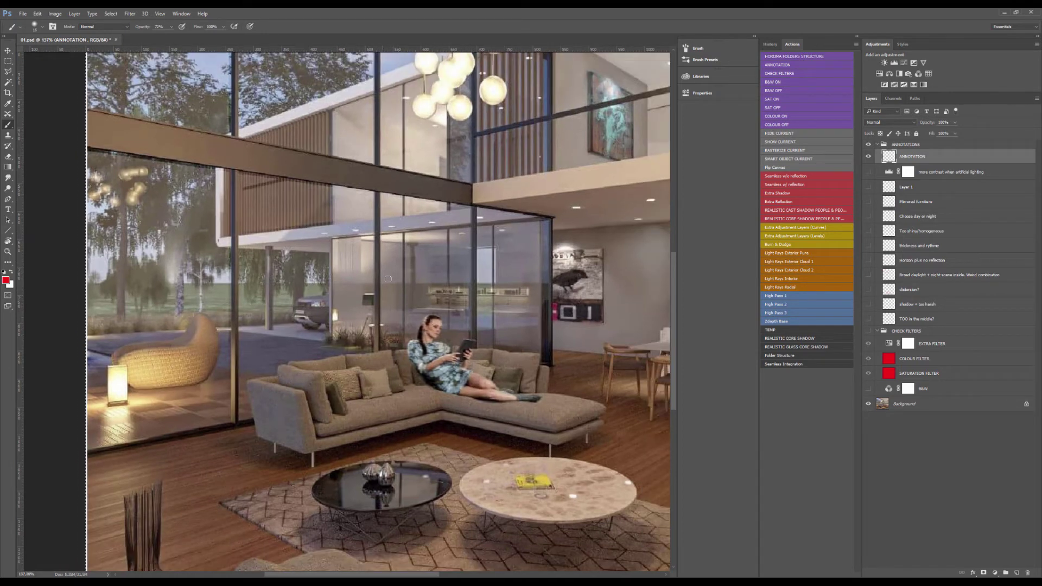
pyautogui.moveTo(363, 211)
pyautogui.mouseDown()
pyautogui.moveTo(411, 289)
pyautogui.moveTo(491, 198)
pyautogui.mouseUp()
pyautogui.moveTo(356, 181); pyautogui.dragTo(524, 187)
pyautogui.moveTo(354, 163); pyautogui.dragTo(436, 152)
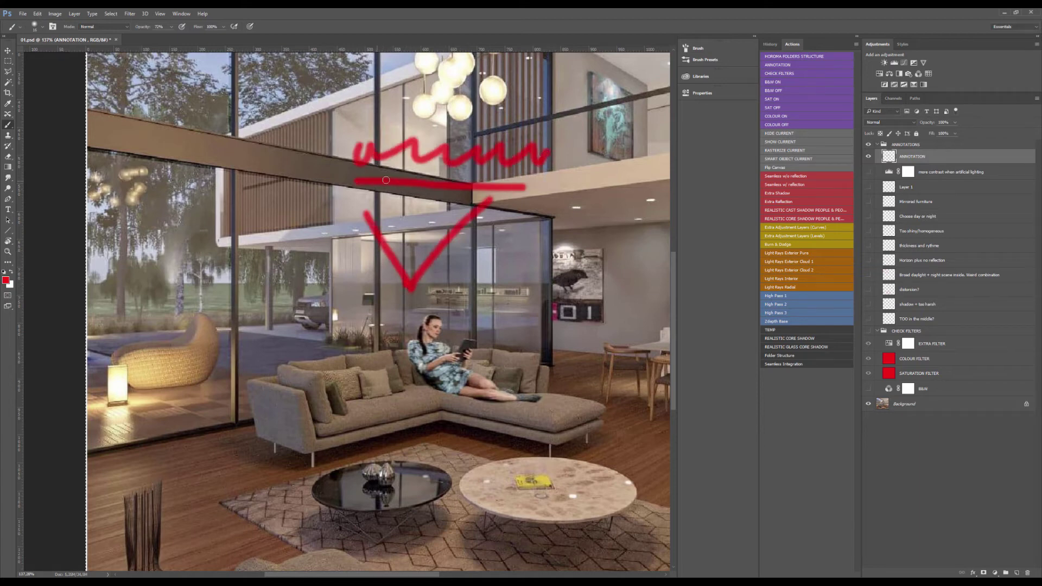
# - Add a short red line above the zigzag, then circle the cushions beside the woman and fill the circle with a larger brush
pyautogui.moveTo(347, 119); pyautogui.dragTo(436, 120)
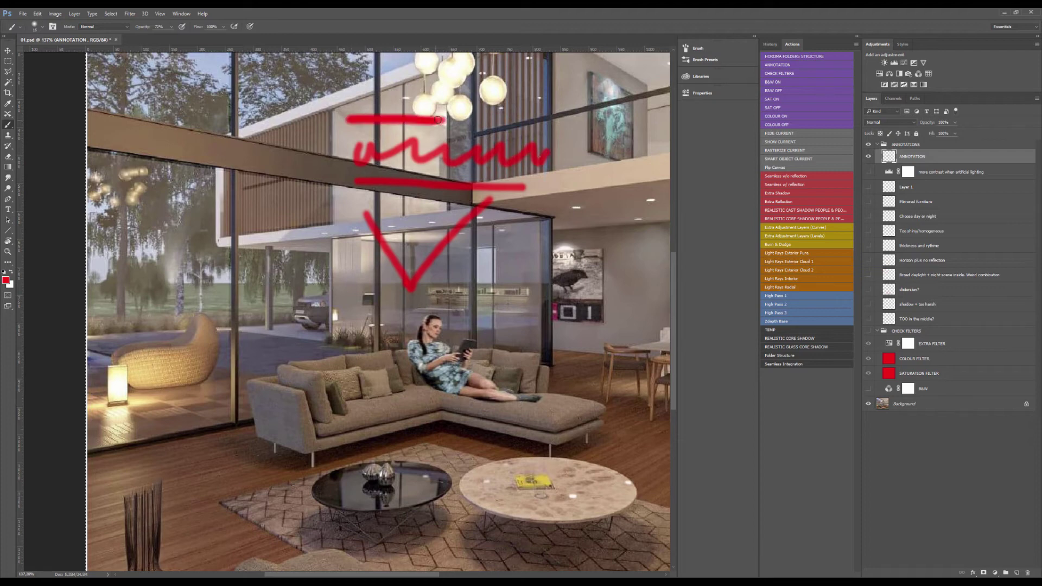
pyautogui.moveTo(332, 369)
pyautogui.mouseDown()
pyautogui.moveTo(394, 376)
pyautogui.moveTo(393, 352)
pyautogui.moveTo(332, 348)
pyautogui.moveTo(372, 359)
pyautogui.mouseUp()
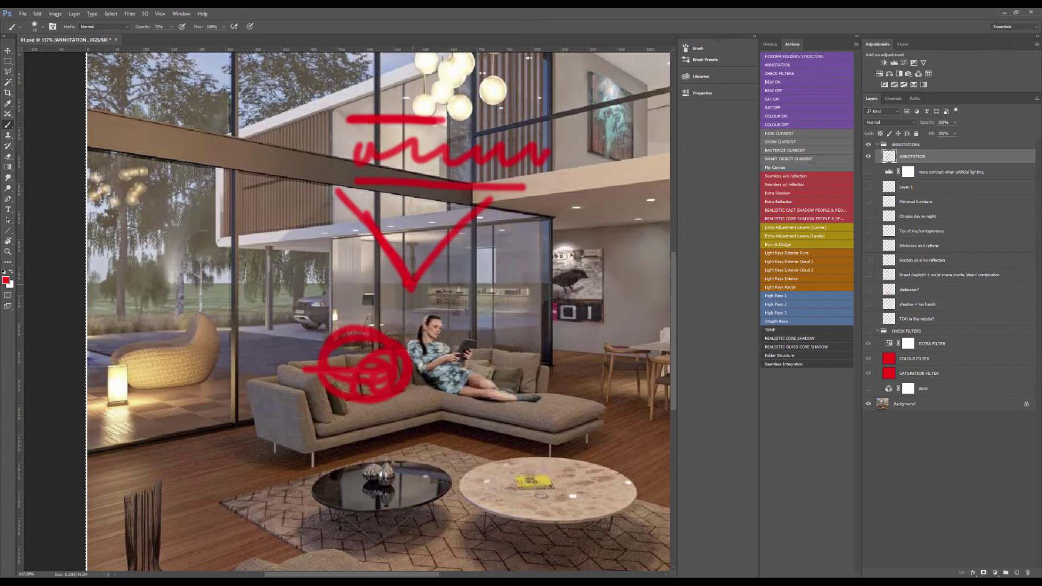
pyautogui.press(']')
pyautogui.press(']')
pyautogui.press(']')
pyautogui.press(']')
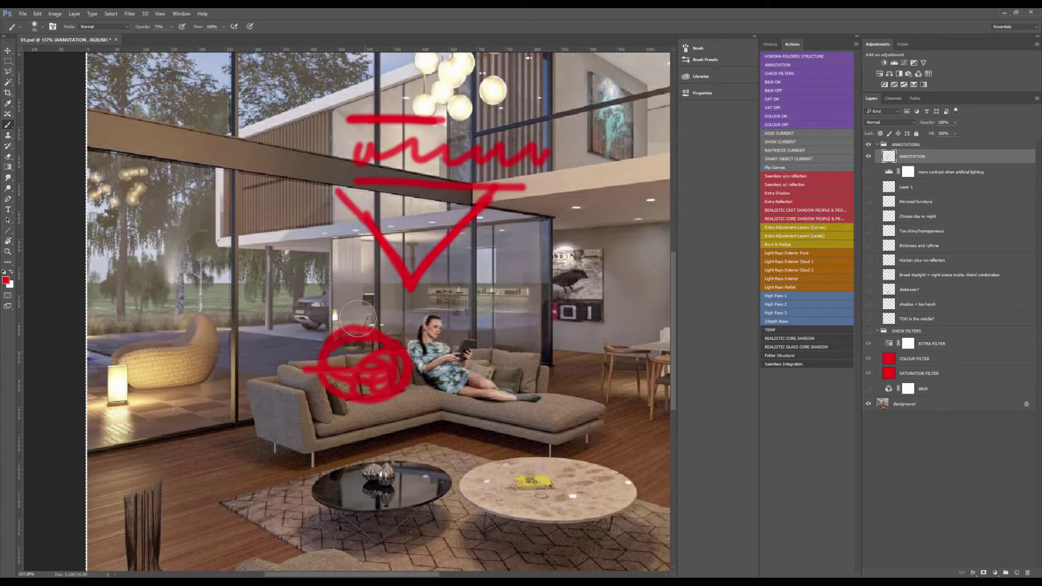
pyautogui.moveTo(353, 344); pyautogui.dragTo(352, 367)
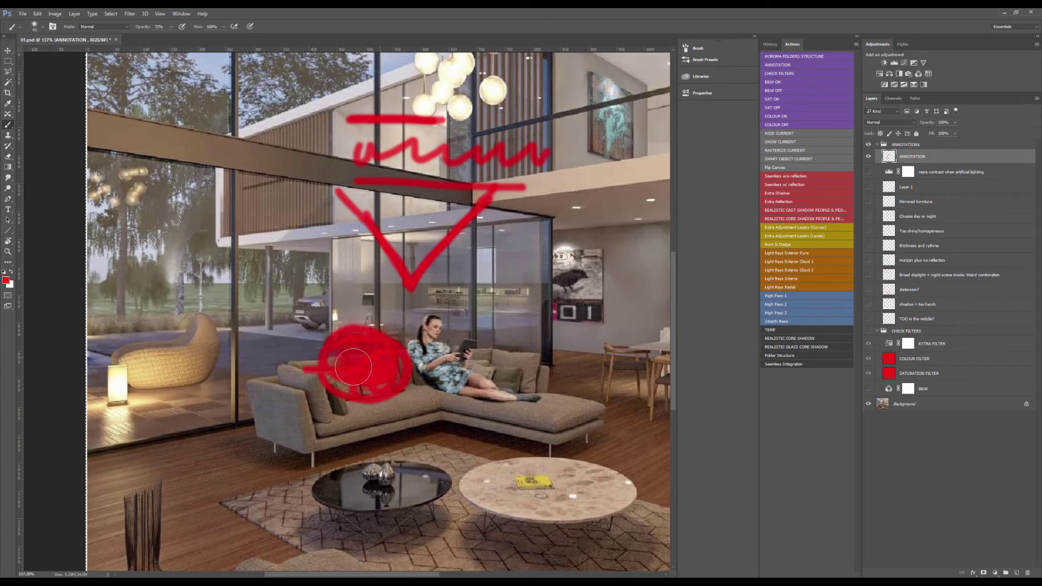
# - Paint red patches over the woman, the sofa back and the parked car, and clear all marks from the annotation layer
pyautogui.moveTo(461, 354)
pyautogui.mouseDown()
pyautogui.moveTo(371, 375)
pyautogui.moveTo(355, 338)
pyautogui.moveTo(473, 358)
pyautogui.moveTo(451, 369)
pyautogui.mouseUp()
pyautogui.keyDown('alt'); pyautogui.rightClick(422, 245); pyautogui.keyUp('alt')
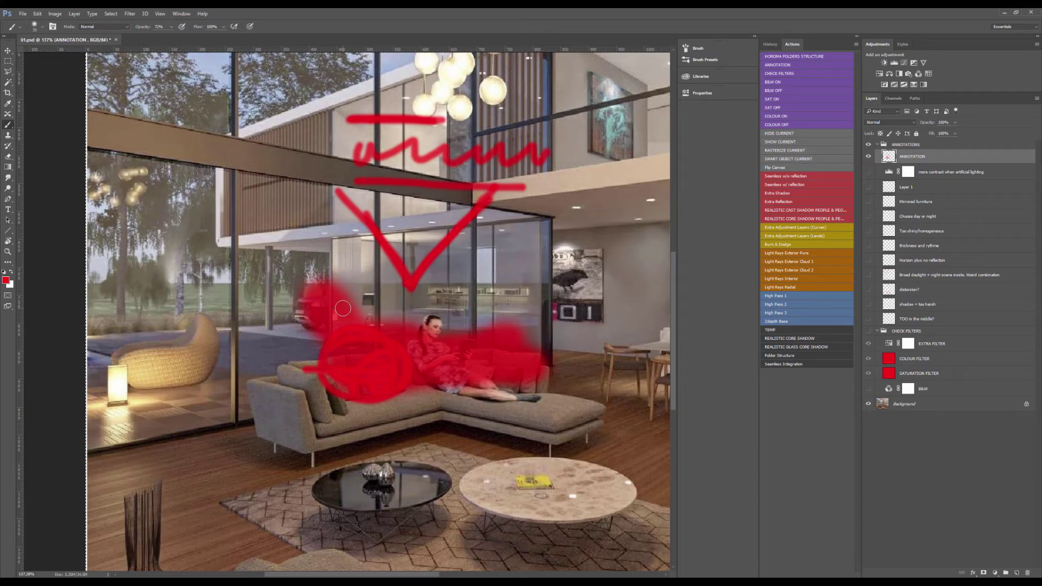
pyautogui.press('Delete')
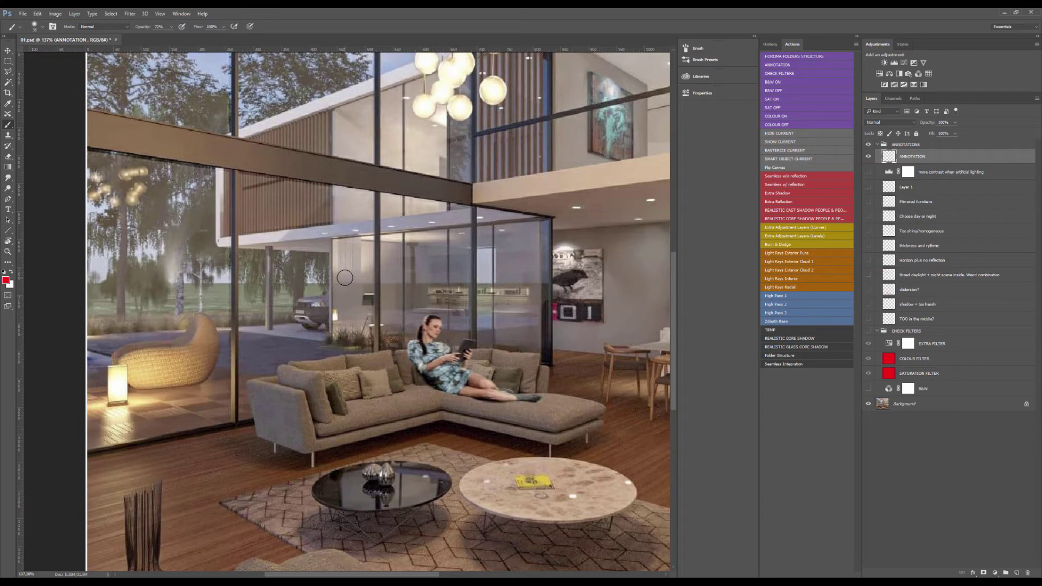
pyautogui.scroll(-3, 332, 334)
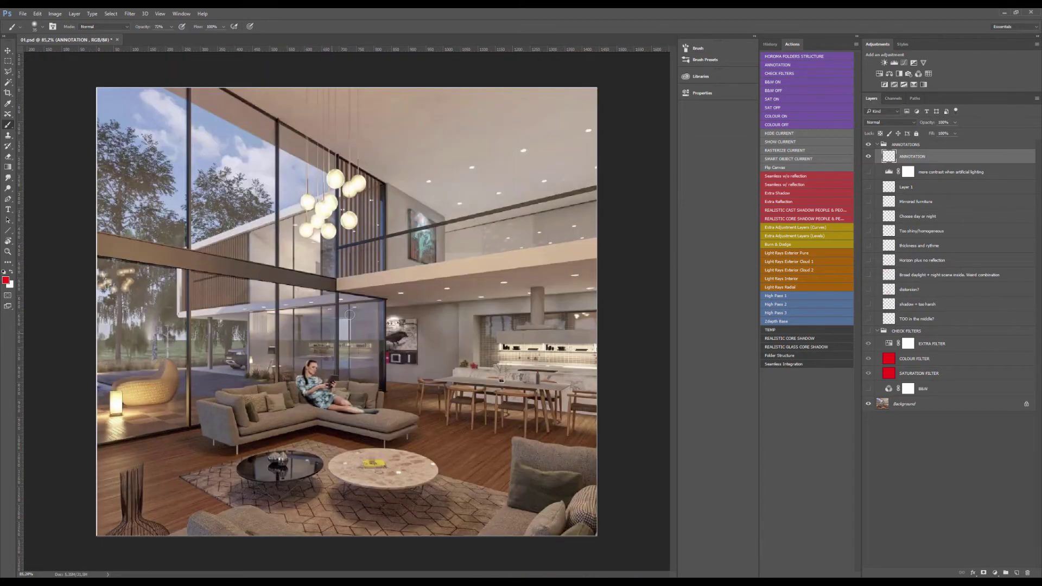
pyautogui.scroll(6, 208, 228)
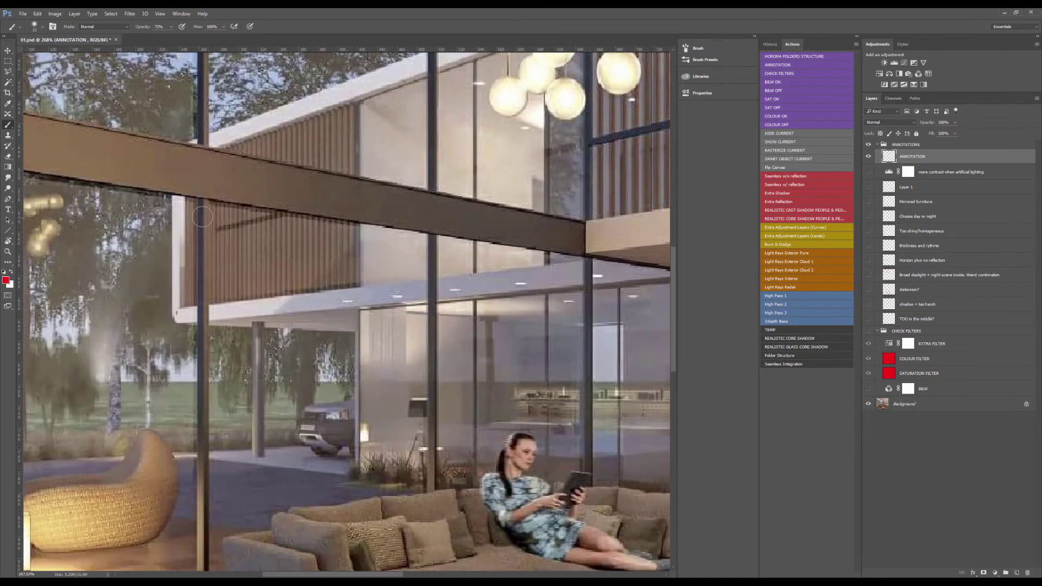
pyautogui.scroll(-4, 208, 228)
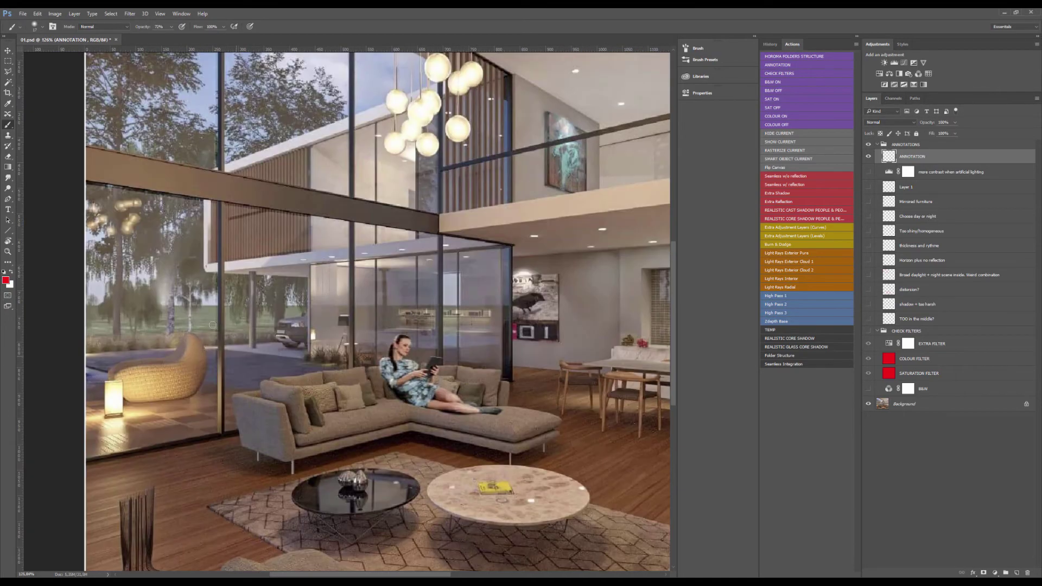
pyautogui.scroll(-1, 235, 385)
# - Draw four straight red post lines between the upper gallery's handrail and floor edge with a small brush of about 10 px
pyautogui.keyDown('alt'); pyautogui.rightClick(251, 381); pyautogui.keyUp('alt')
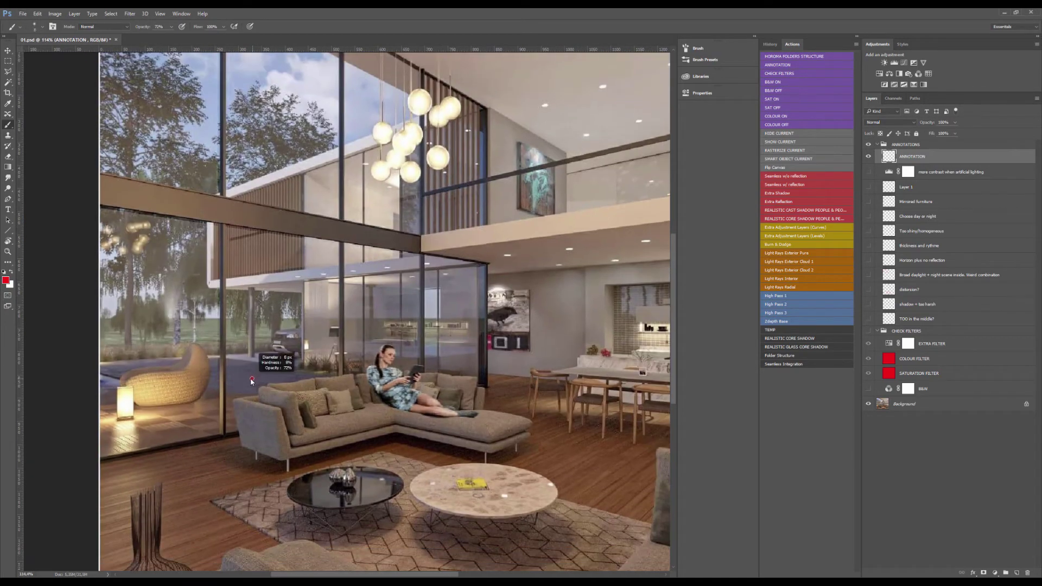
pyautogui.scroll(-1, 251, 382)
pyautogui.scroll(5, 404, 271)
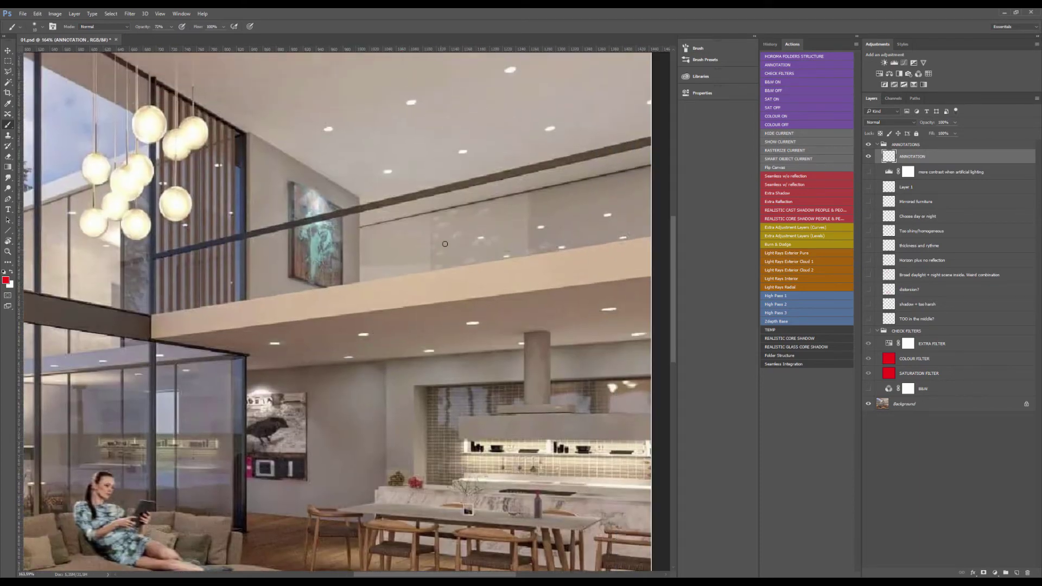
pyautogui.scroll(-4, 404, 272)
pyautogui.scroll(4, 222, 280)
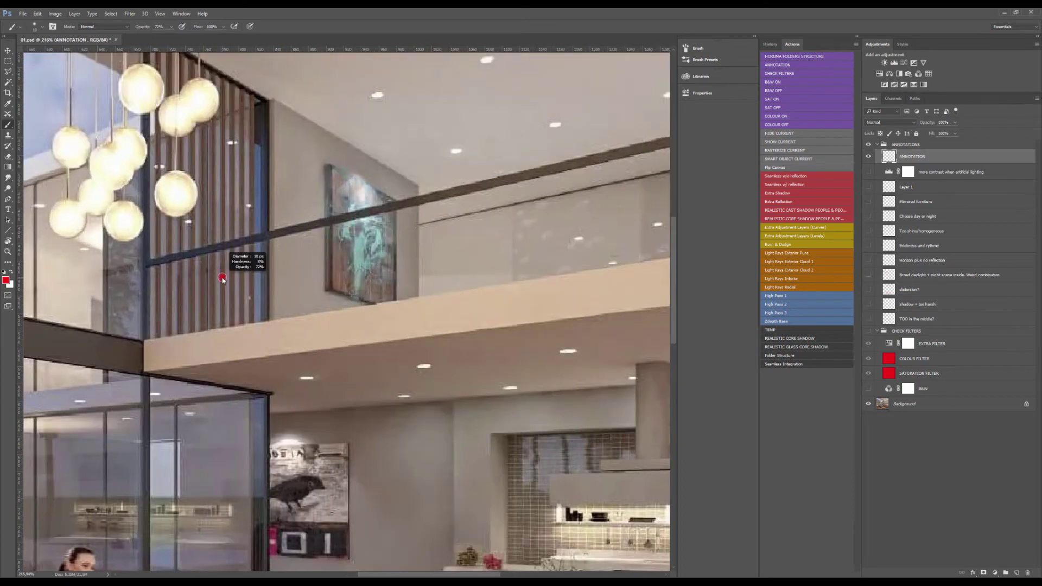
pyautogui.keyDown('shift'); pyautogui.click(261, 327); pyautogui.keyUp('shift')
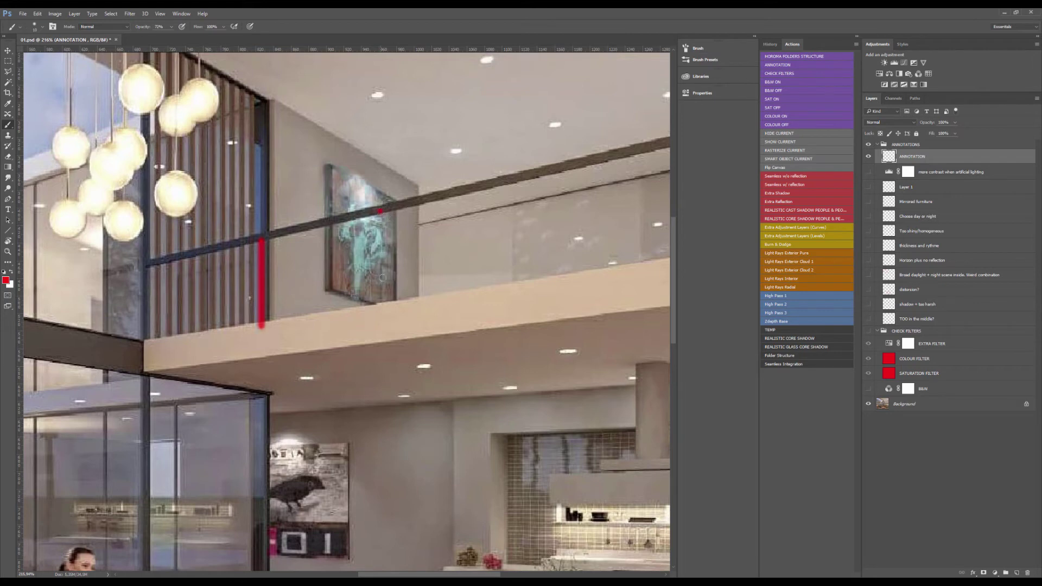
pyautogui.keyDown('shift'); pyautogui.click(383, 298); pyautogui.keyUp('shift')
pyautogui.keyDown('shift'); pyautogui.click(514, 285); pyautogui.keyUp('shift')
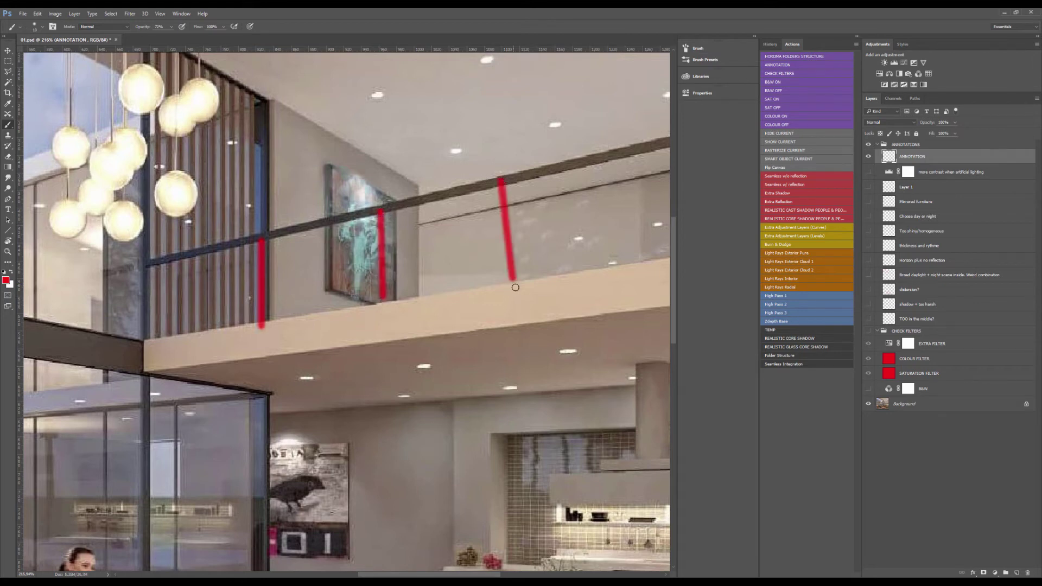
pyautogui.moveTo(634, 197); pyautogui.dragTo(481, 252)
pyautogui.keyDown('shift'); pyautogui.click(496, 314); pyautogui.keyUp('shift')
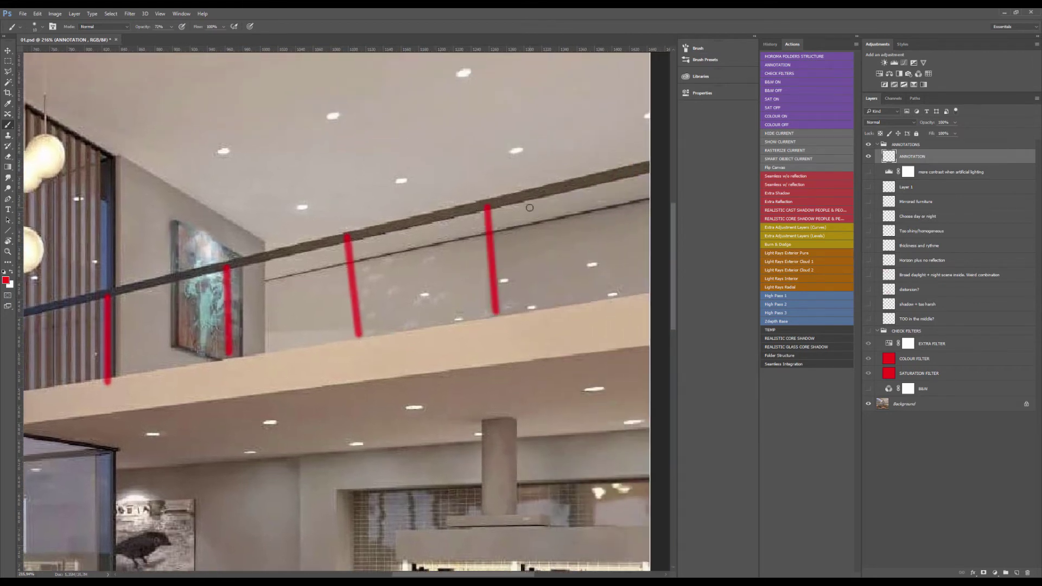
# - Paint a large soft red patch over the whole pendant lamp cluster with an enlarged brush
pyautogui.scroll(-2, 489, 251)
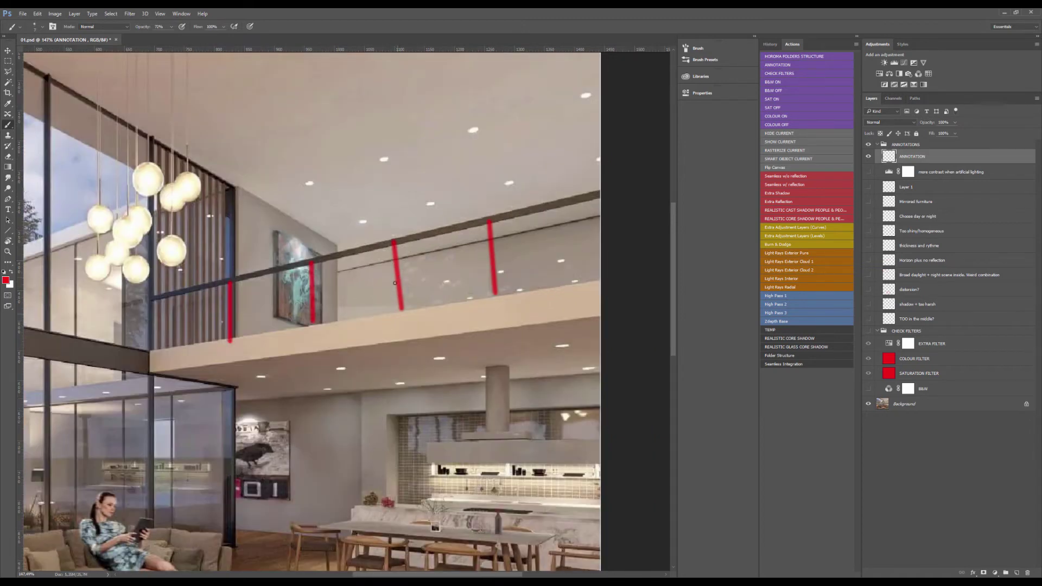
pyautogui.scroll(-1, 341, 304)
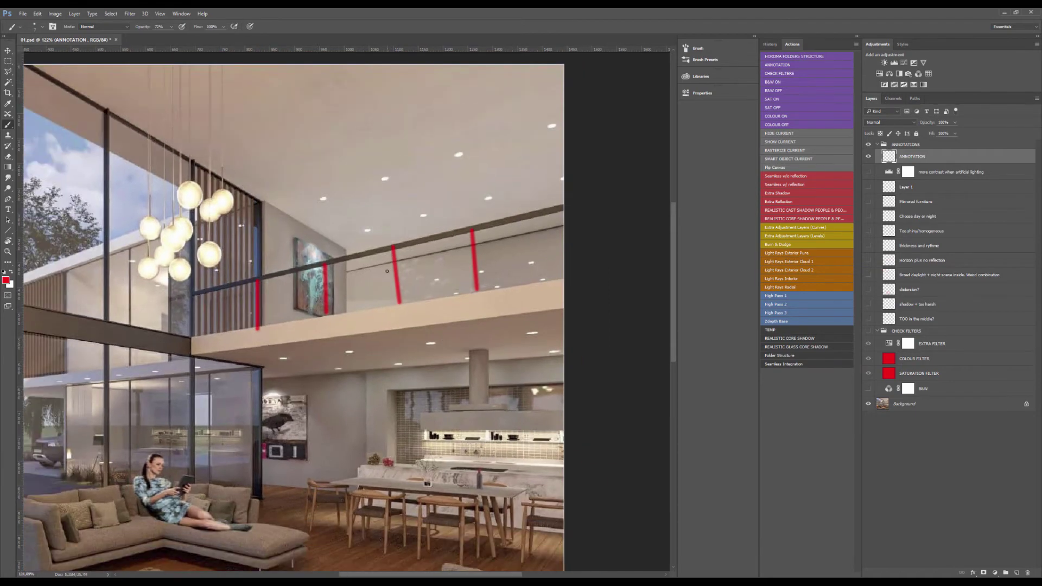
pyautogui.scroll(3, 341, 304)
pyautogui.scroll(-5, 390, 255)
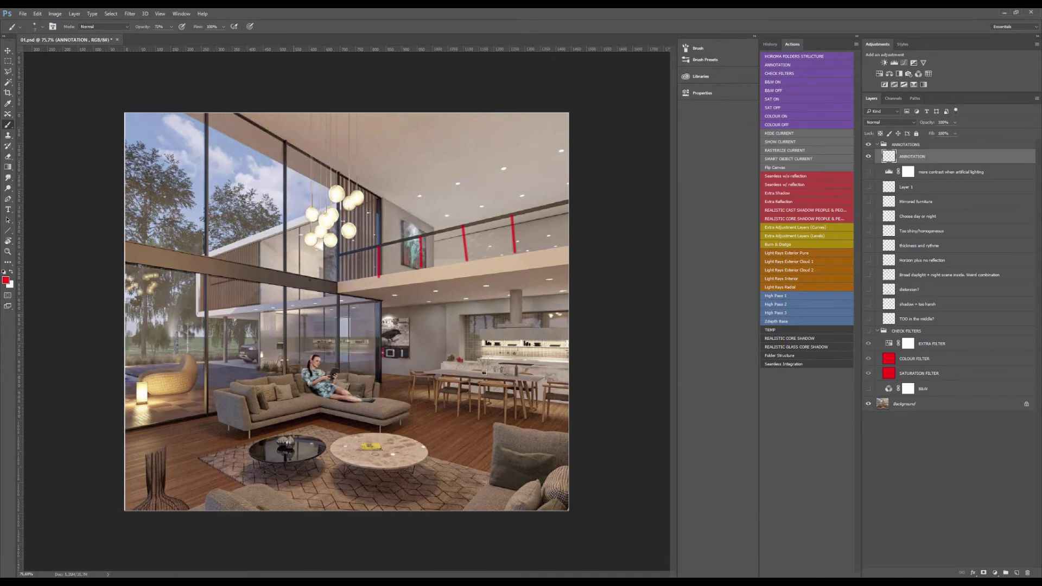
pyautogui.scroll(1, 306, 151)
pyautogui.scroll(-2, 307, 151)
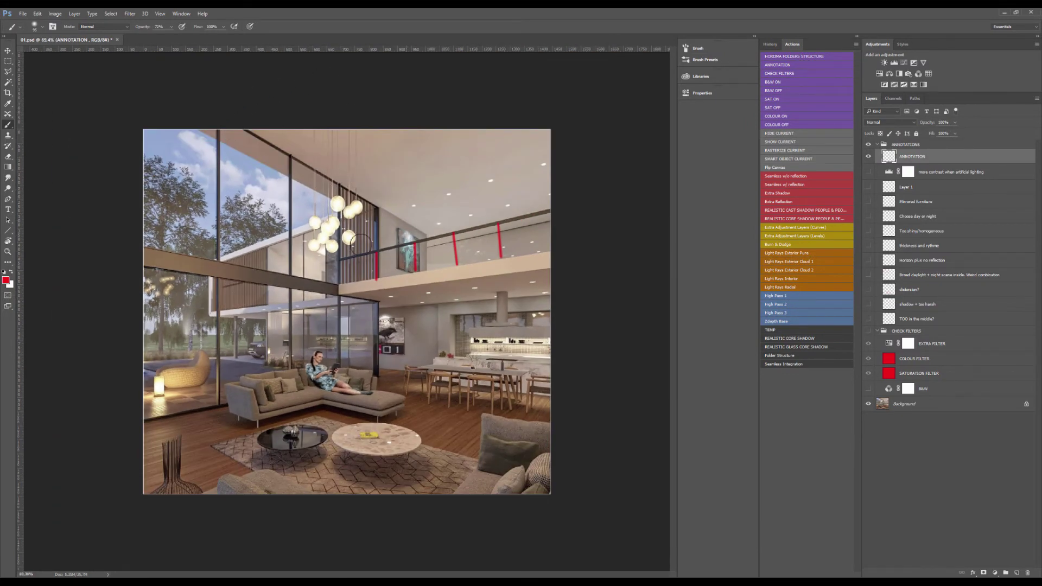
pyautogui.press(']')
pyautogui.press(']')
pyautogui.moveTo(347, 206)
pyautogui.mouseDown()
pyautogui.moveTo(331, 228)
pyautogui.moveTo(339, 219)
pyautogui.mouseUp()
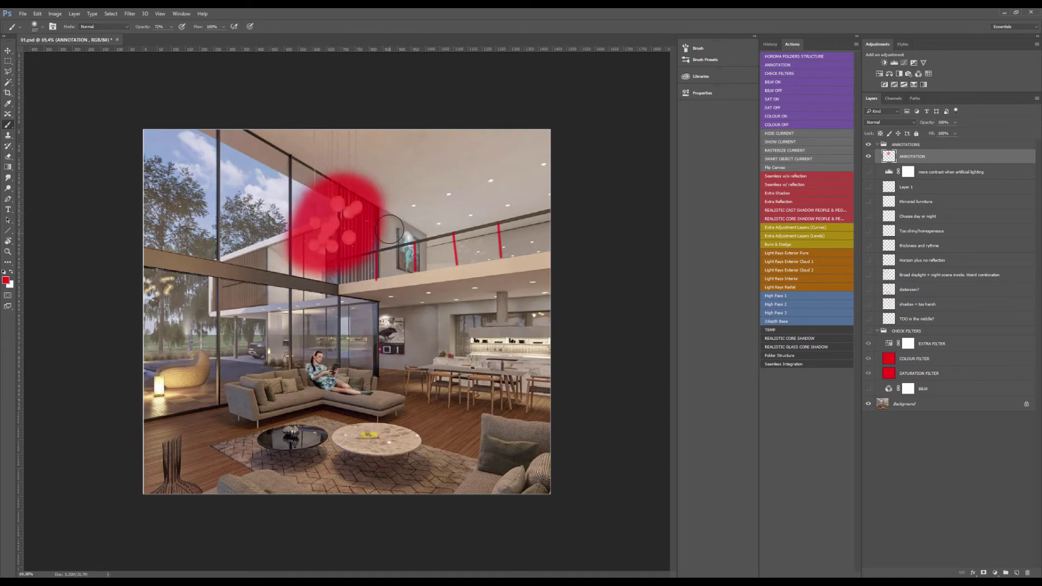
# - Reduce the brush size, select the whole canvas and clear the lamp patch and railing lines from the annotation layer
pyautogui.press('[')
pyautogui.press('[')
pyautogui.press('[')
pyautogui.press('[')
pyautogui.press('[')
pyautogui.hotkey('ctrl', 'a')
pyautogui.press('Delete')
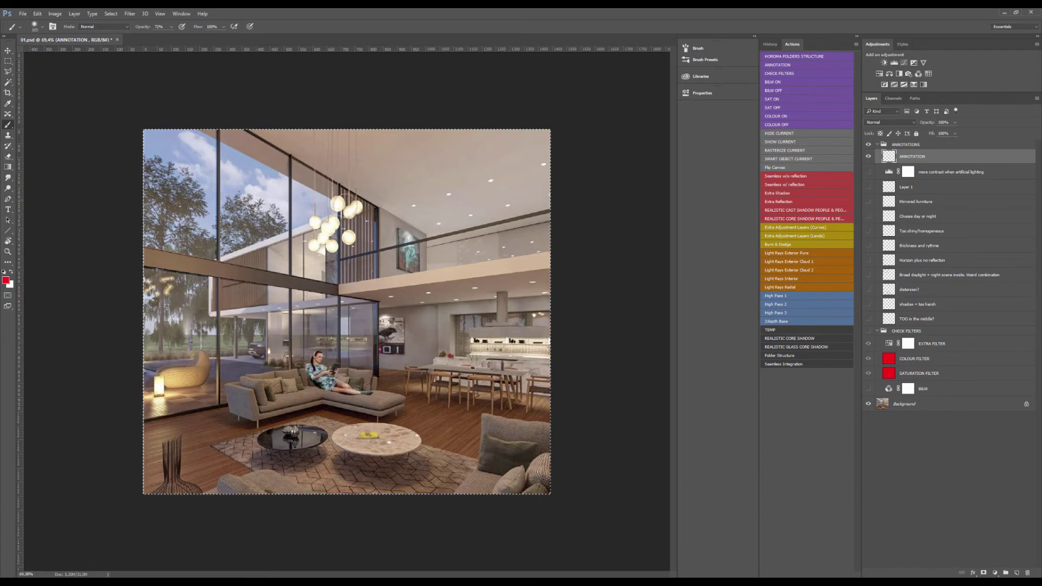
# - Paint a smaller soft red patch over the pendant lamps and clear it
pyautogui.click(313, 199)
pyautogui.moveTo(328, 235); pyautogui.dragTo(342, 219)
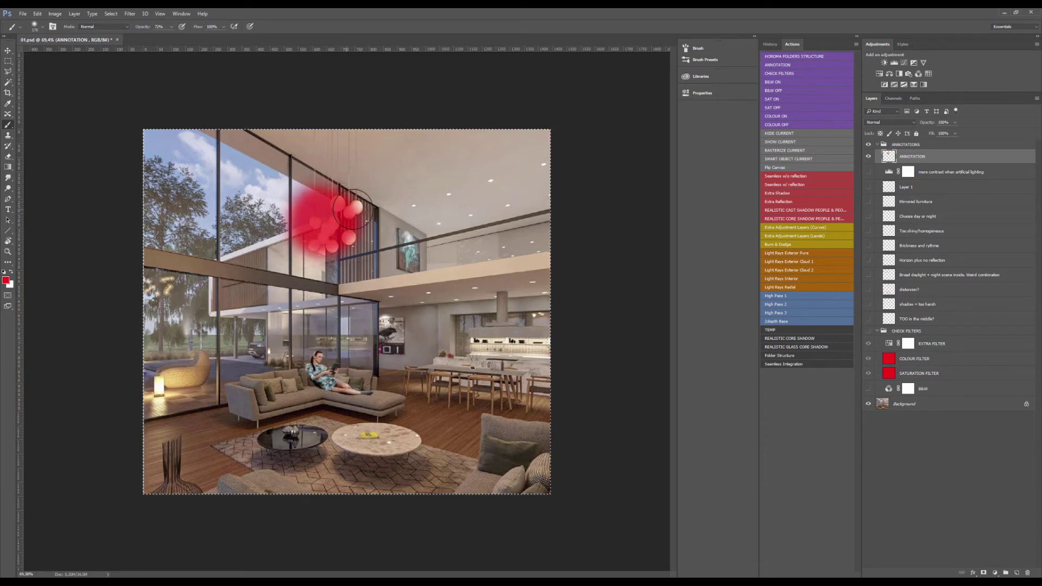
pyautogui.press('Delete')
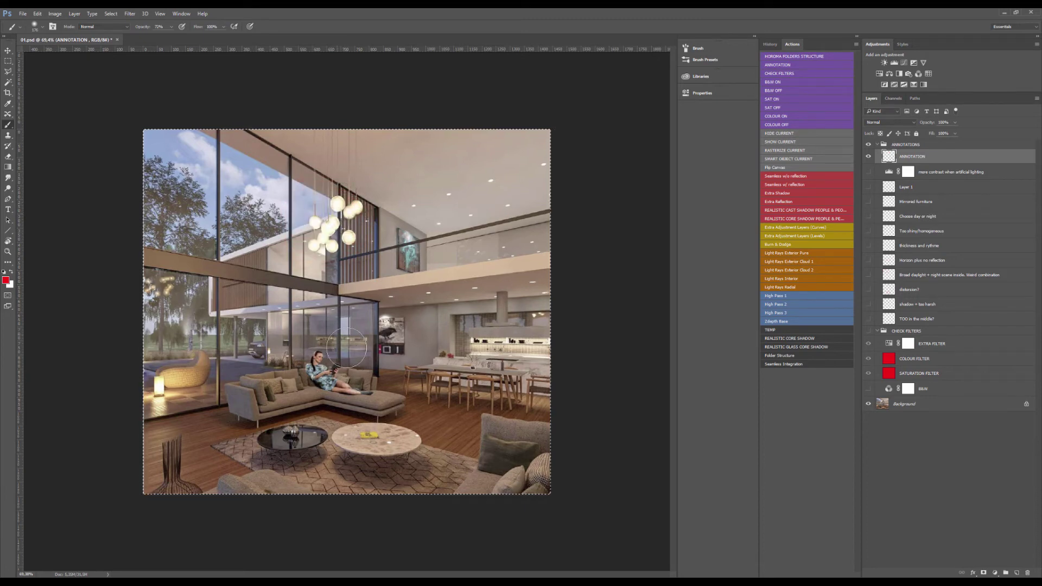
# - Paint broad red zigzag strokes across the wooden floor around the wire vase in the foreground, and clear them
pyautogui.moveTo(341, 347); pyautogui.dragTo(321, 356)
pyautogui.scroll(1, 313, 444)
pyautogui.scroll(2, 313, 444)
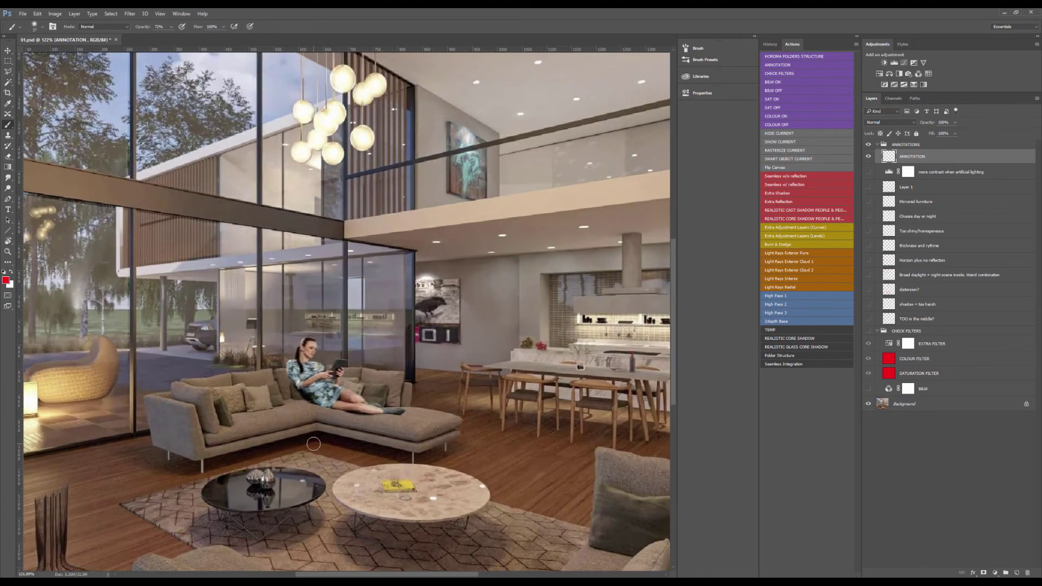
pyautogui.scroll(-3, 313, 444)
pyautogui.scroll(1, 325, 412)
pyautogui.scroll(-1, 326, 412)
pyautogui.scroll(5, 339, 386)
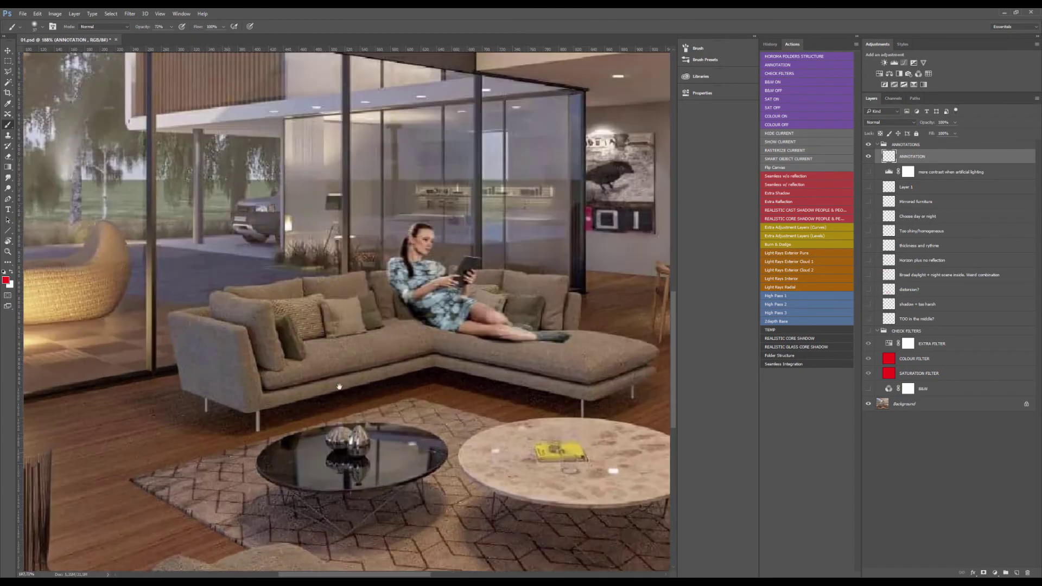
pyautogui.scroll(-2, 339, 387)
pyautogui.moveTo(179, 353)
pyautogui.mouseDown()
pyautogui.moveTo(245, 415)
pyautogui.moveTo(326, 450)
pyautogui.mouseUp()
pyautogui.scroll(2, 212, 380)
pyautogui.moveTo(227, 374)
pyautogui.mouseDown()
pyautogui.moveTo(151, 389)
pyautogui.moveTo(187, 414)
pyautogui.mouseUp()
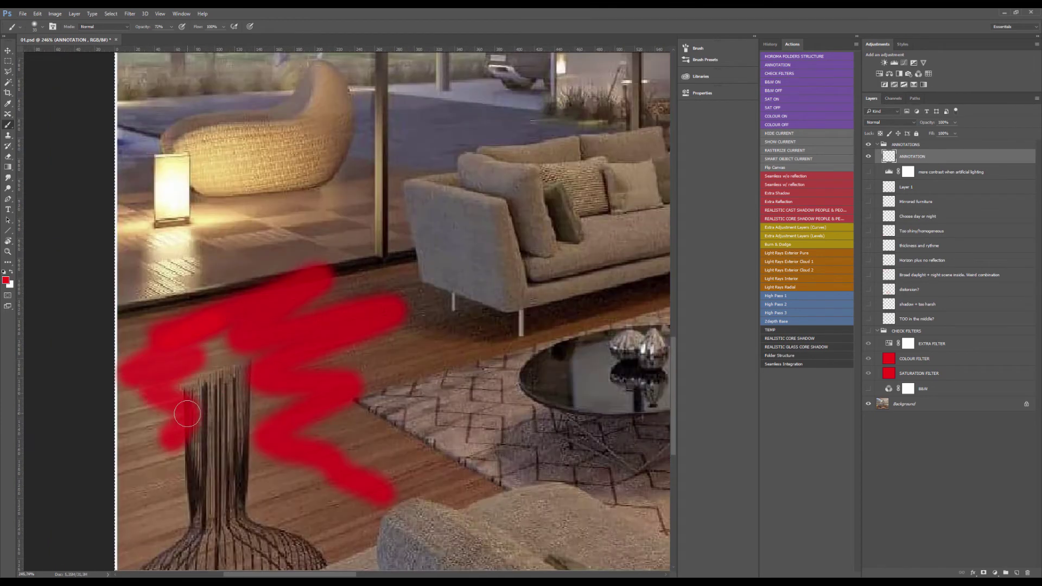
pyautogui.press('Delete')
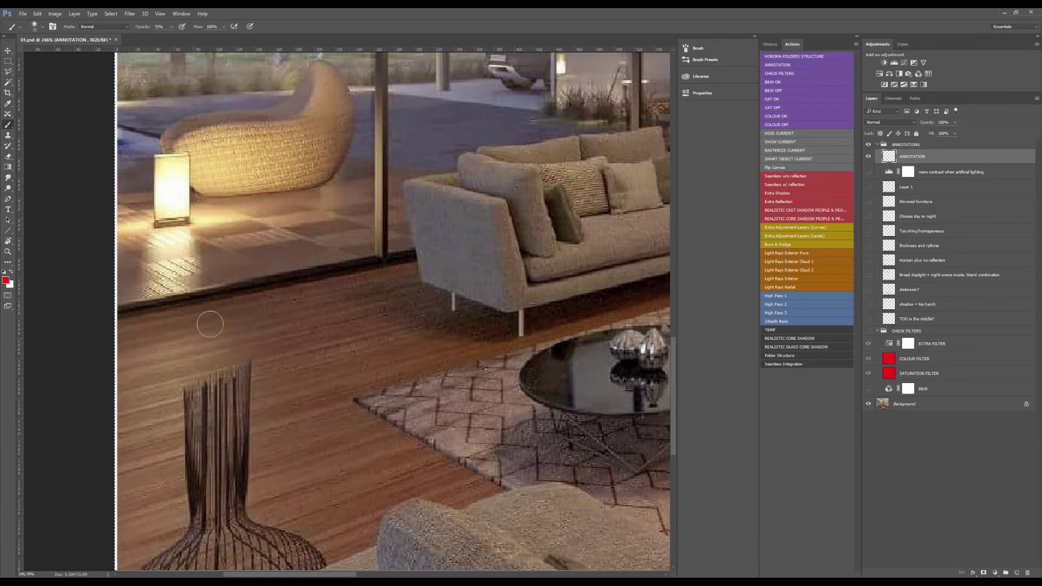
# - Paint thick red strokes over the top of the wire vase and the floor beside it, and clear them
pyautogui.moveTo(206, 322)
pyautogui.mouseDown()
pyautogui.moveTo(236, 341)
pyautogui.moveTo(251, 374)
pyautogui.moveTo(281, 482)
pyautogui.mouseUp()
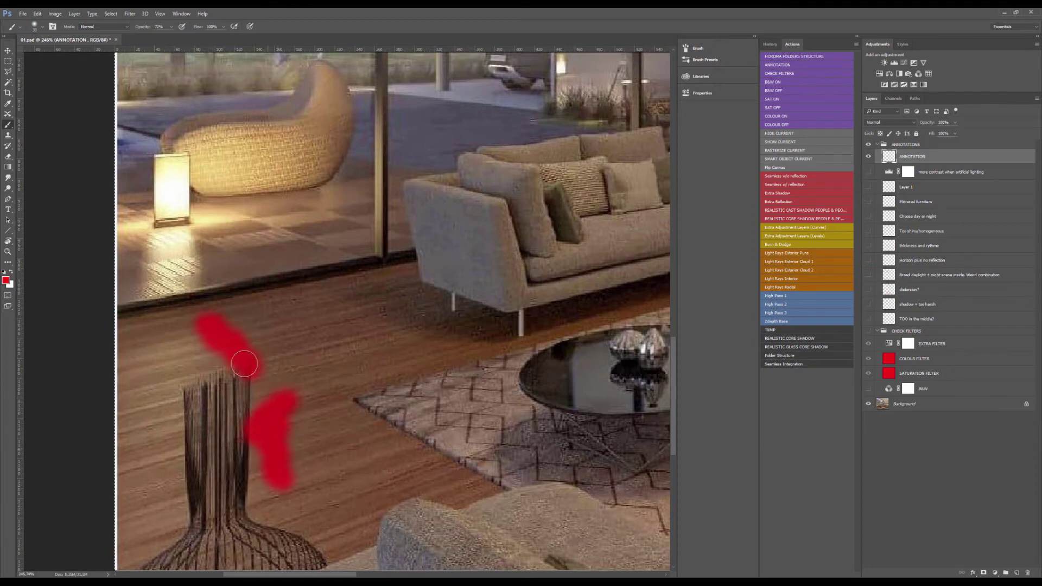
pyautogui.moveTo(220, 352)
pyautogui.mouseDown()
pyautogui.moveTo(142, 380)
pyautogui.moveTo(171, 427)
pyautogui.moveTo(260, 390)
pyautogui.mouseUp()
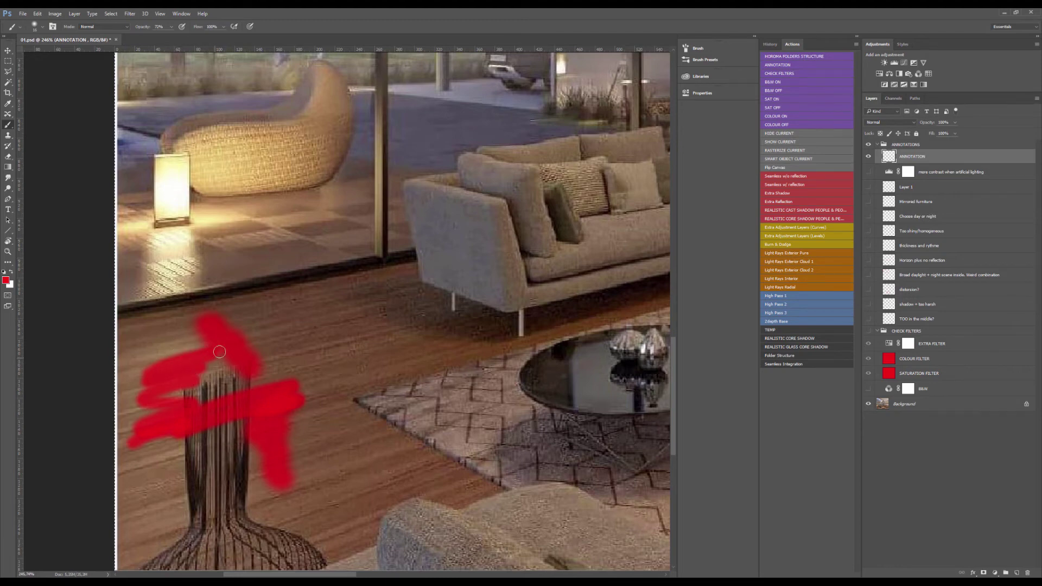
pyautogui.press('Delete')
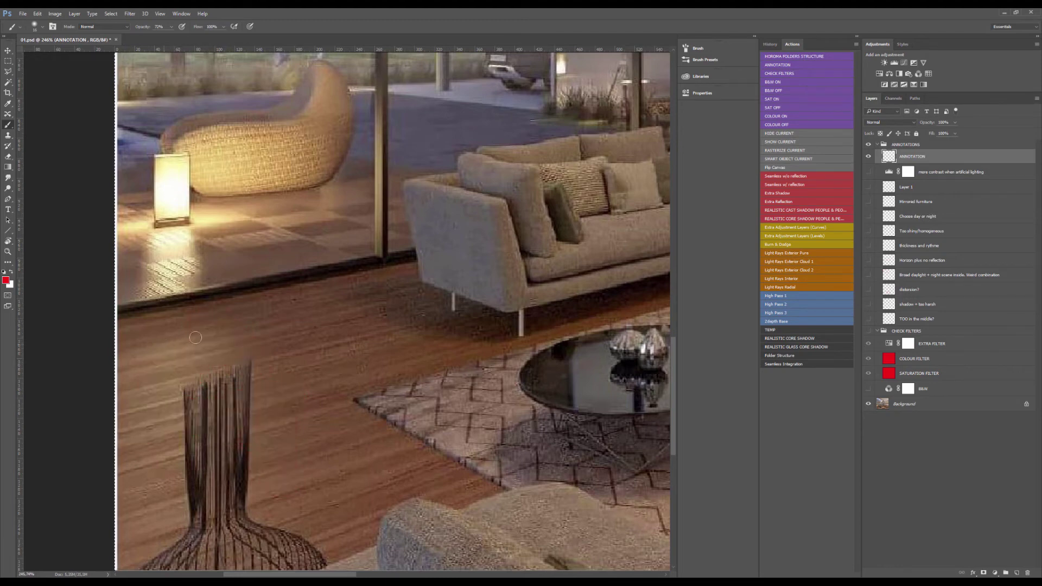
# - Draw a red zigzag at the wire vase's top and slanted lines across its body along the floorboards, and clear them
pyautogui.moveTo(160, 344); pyautogui.dragTo(241, 383)
pyautogui.moveTo(190, 461); pyautogui.dragTo(337, 427)
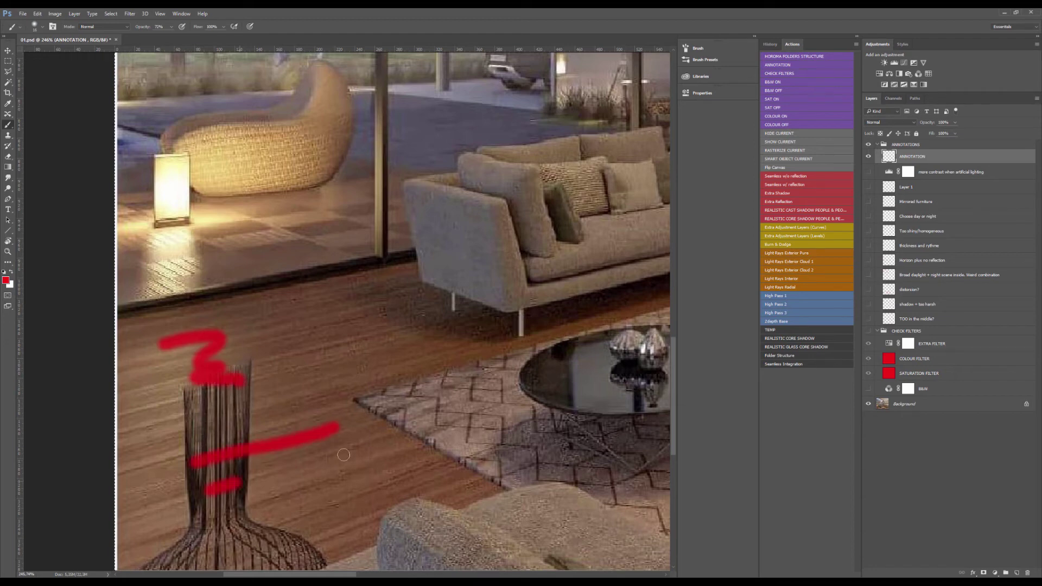
pyautogui.moveTo(195, 487); pyautogui.dragTo(344, 455)
pyautogui.moveTo(208, 517); pyautogui.dragTo(377, 483)
pyautogui.scroll(-3, 307, 436)
pyautogui.press('Delete')
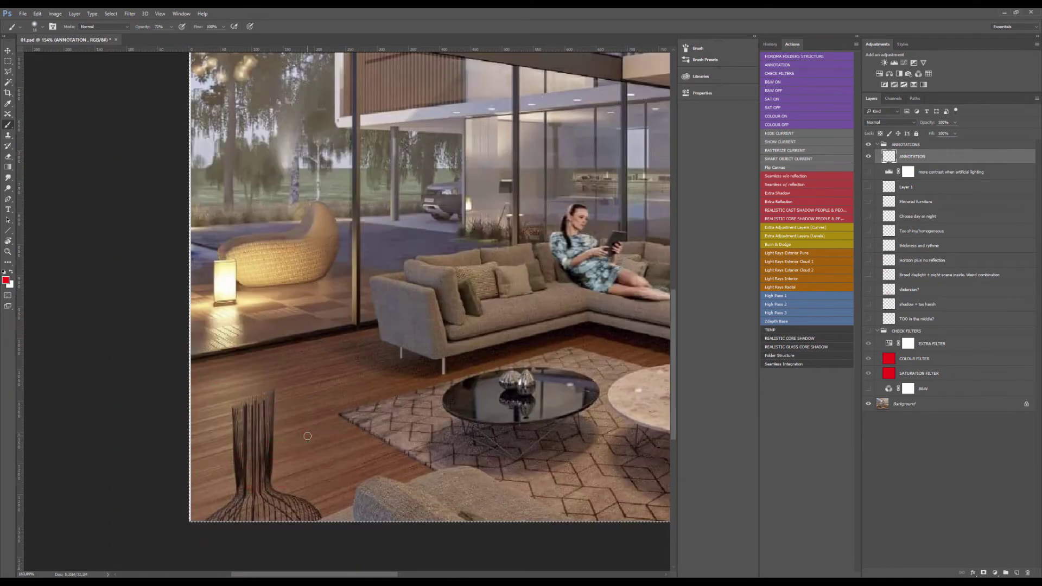
# - Outline the cropped foreground sofa with cushions in the image's lower corner with a thick red stroke
pyautogui.scroll(-4, 463, 454)
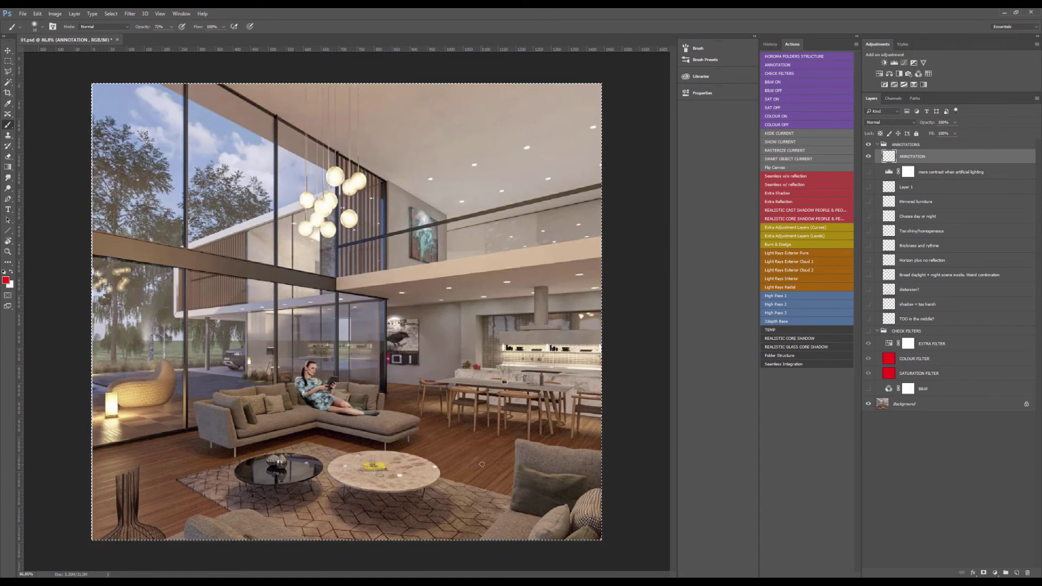
pyautogui.scroll(2, 511, 467)
pyautogui.scroll(-3, 510, 467)
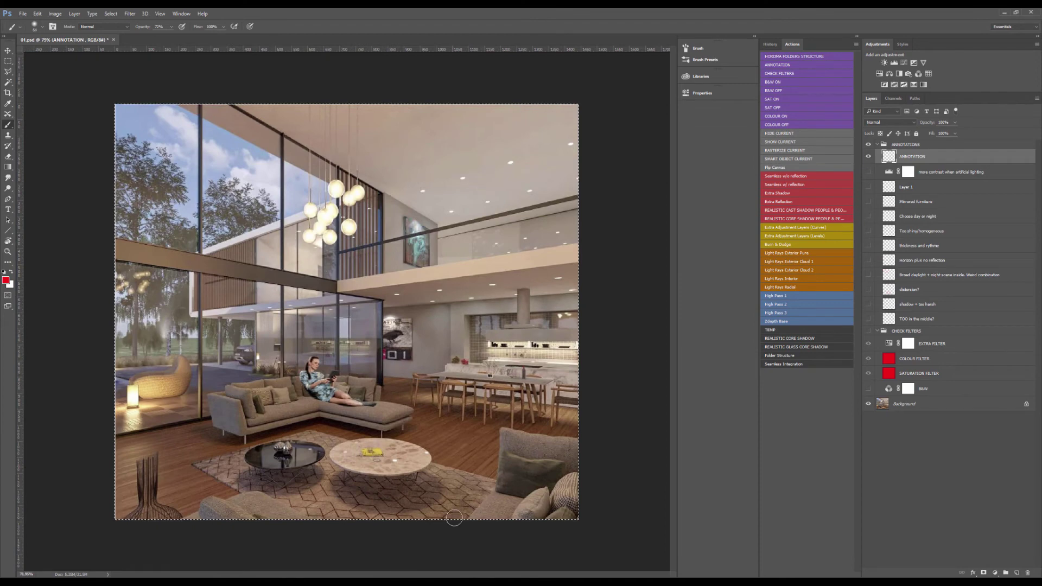
pyautogui.moveTo(459, 519)
pyautogui.mouseDown()
pyautogui.moveTo(484, 501)
pyautogui.moveTo(492, 430)
pyautogui.moveTo(578, 450)
pyautogui.moveTo(488, 433)
pyautogui.moveTo(559, 439)
pyautogui.mouseUp()
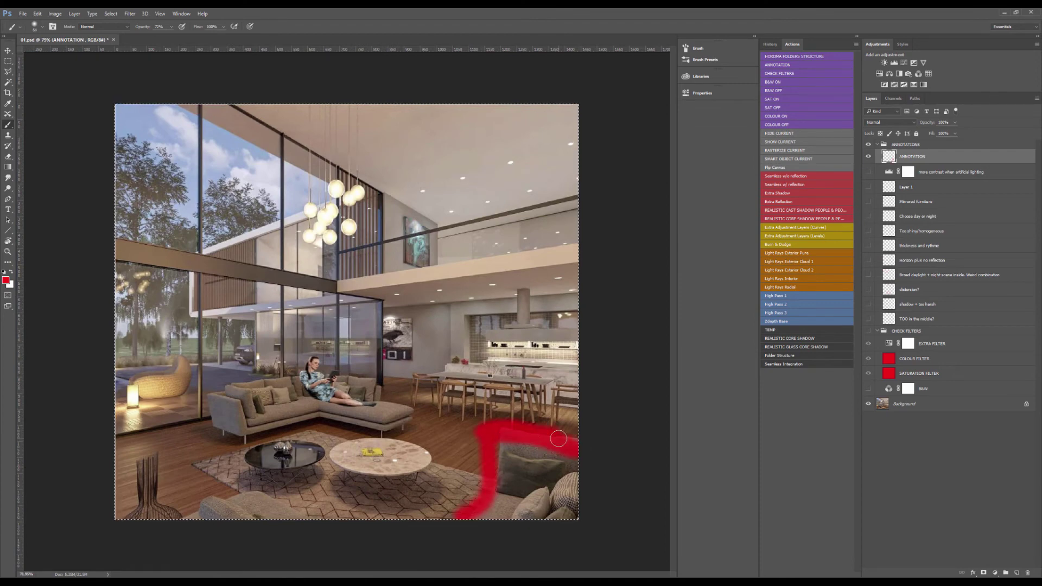
# - Clear the corner sofa outline, then circle the main sofa and outline both foreground sofas in red with a smaller brush
pyautogui.hotkey('ctrl', 'z')
pyautogui.keyDown('alt'); pyautogui.rightClick(371, 416); pyautogui.keyUp('alt')
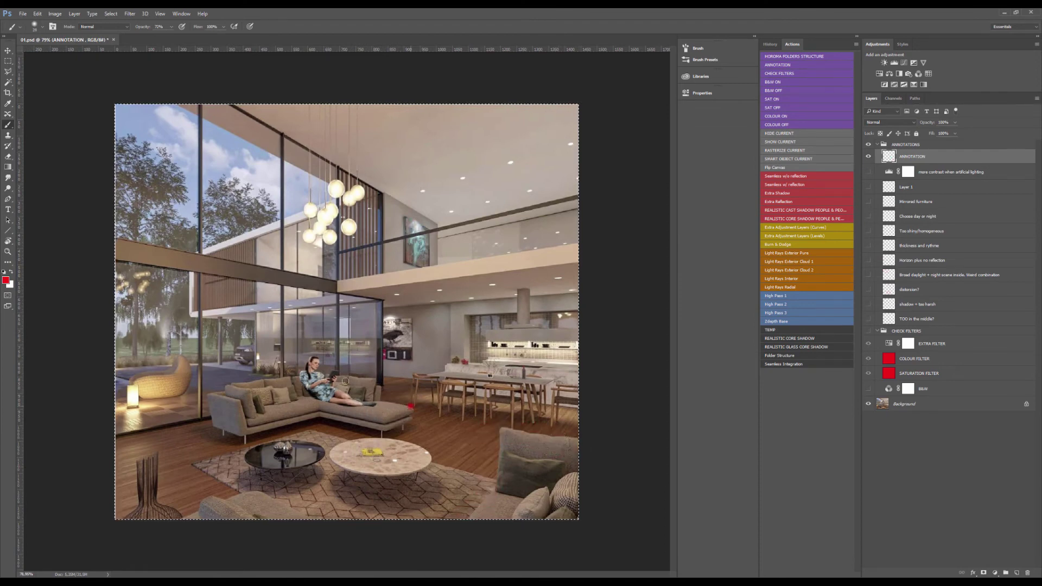
pyautogui.moveTo(407, 406)
pyautogui.mouseDown()
pyautogui.moveTo(206, 405)
pyautogui.moveTo(431, 398)
pyautogui.moveTo(298, 431)
pyautogui.mouseUp()
pyautogui.moveTo(391, 380); pyautogui.dragTo(287, 358)
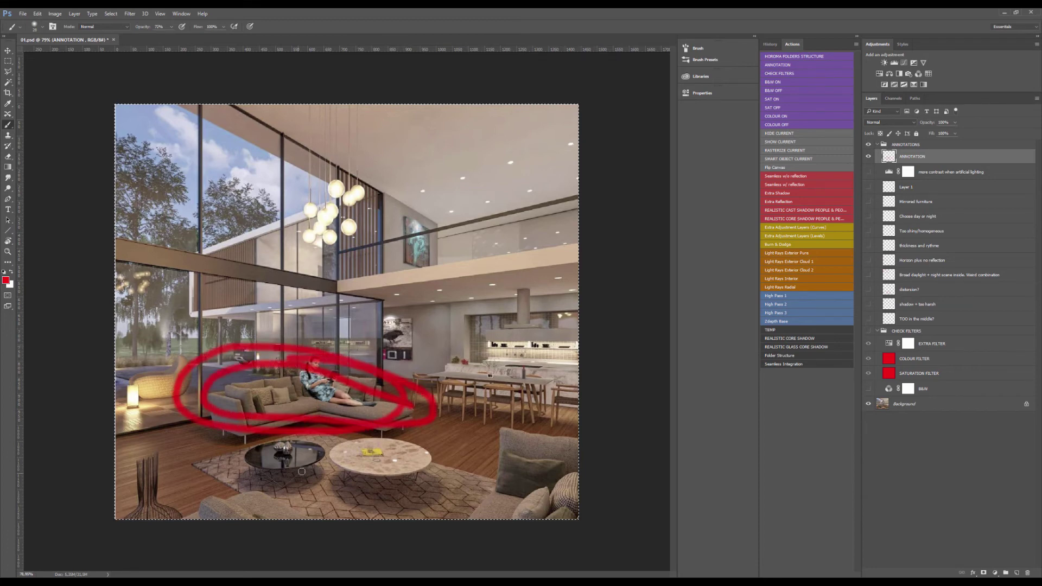
pyautogui.click(172, 516)
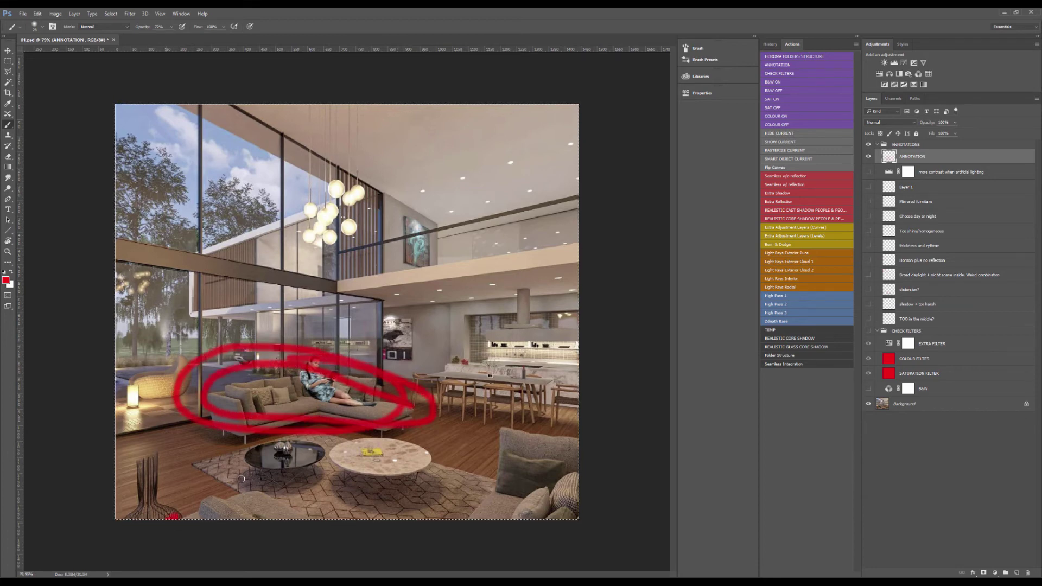
pyautogui.moveTo(568, 428); pyautogui.dragTo(589, 442)
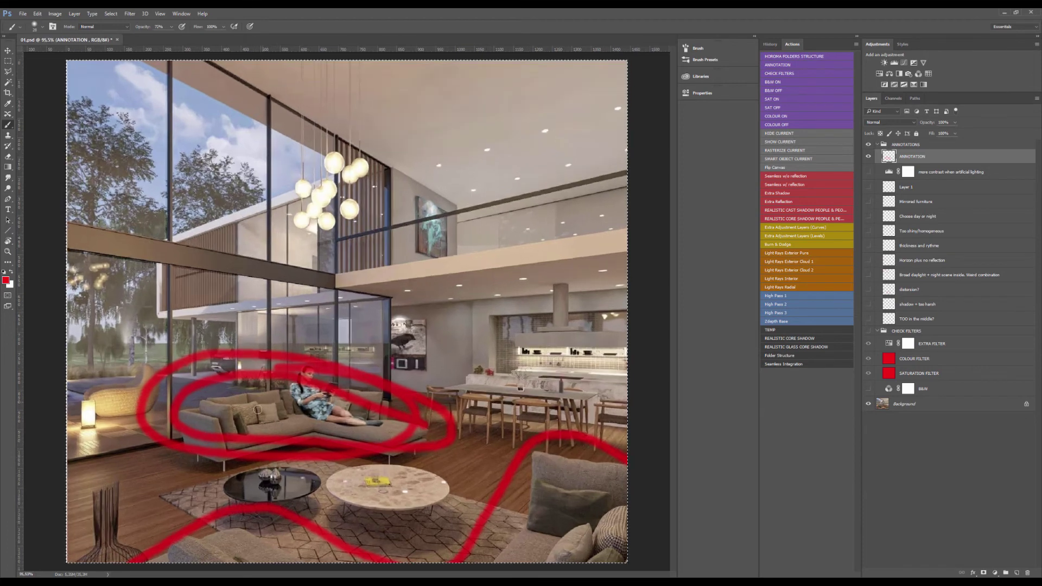
# - Mark the sofa cushions with red dots, paint broad red strokes over both foreground sofas, and clear all the markings
pyautogui.hotkey('ctrl', '0')
pyautogui.click(242, 411)
pyautogui.scroll(-2, 520, 462)
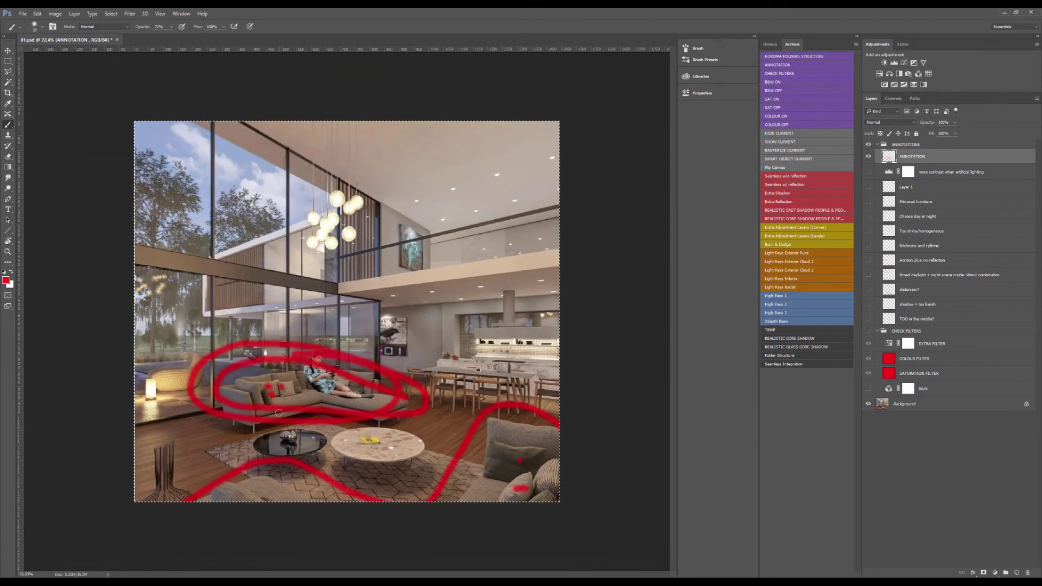
pyautogui.hotkey('ctrl', '0')
pyautogui.hotkey('ctrl', '-')
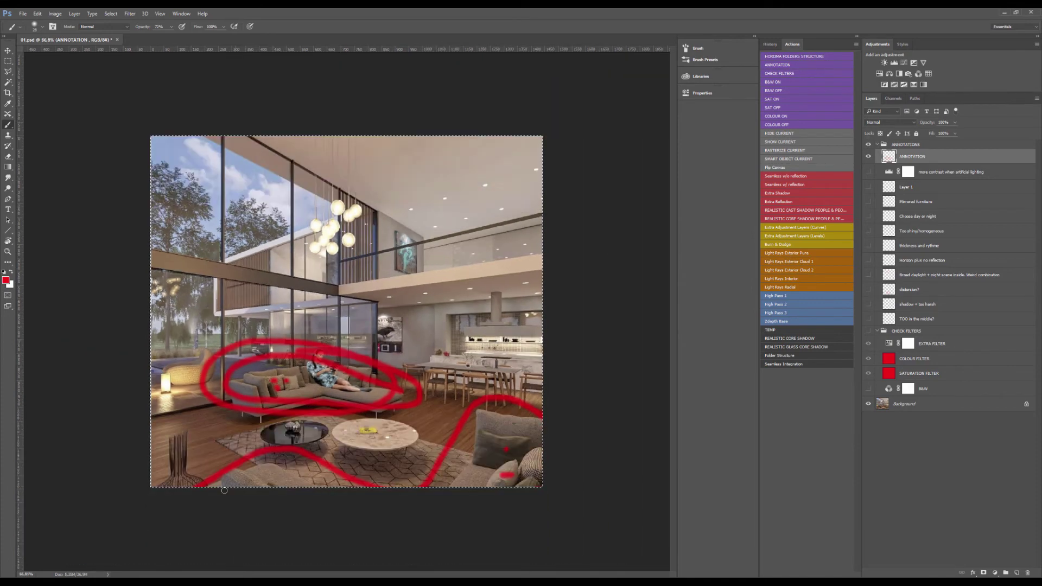
pyautogui.moveTo(233, 477)
pyautogui.mouseDown()
pyautogui.moveTo(264, 467)
pyautogui.moveTo(353, 489)
pyautogui.moveTo(480, 472)
pyautogui.moveTo(516, 424)
pyautogui.moveTo(521, 466)
pyautogui.mouseUp()
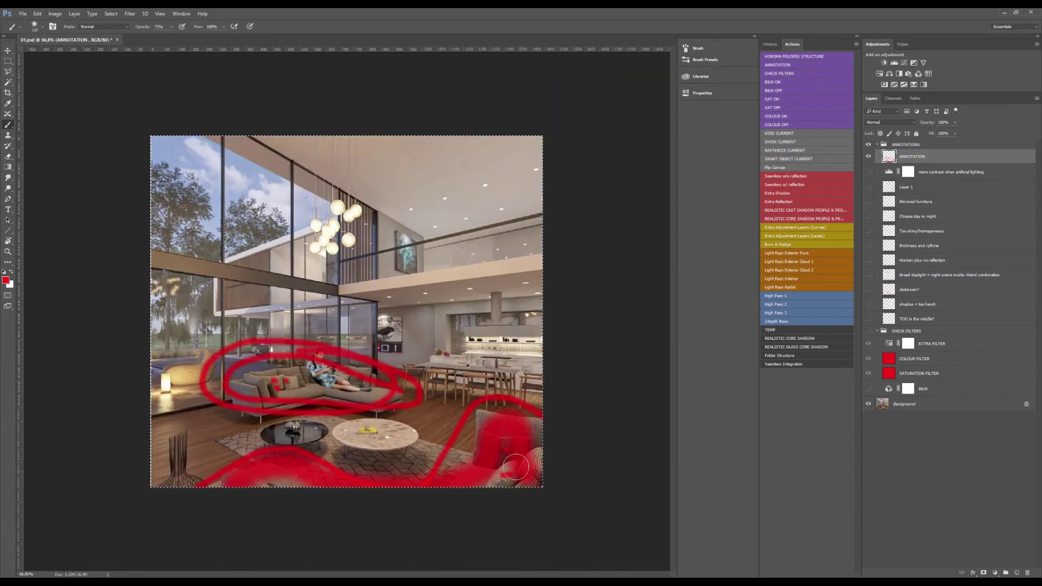
pyautogui.scroll(6, 505, 450)
pyautogui.scroll(1, 528, 469)
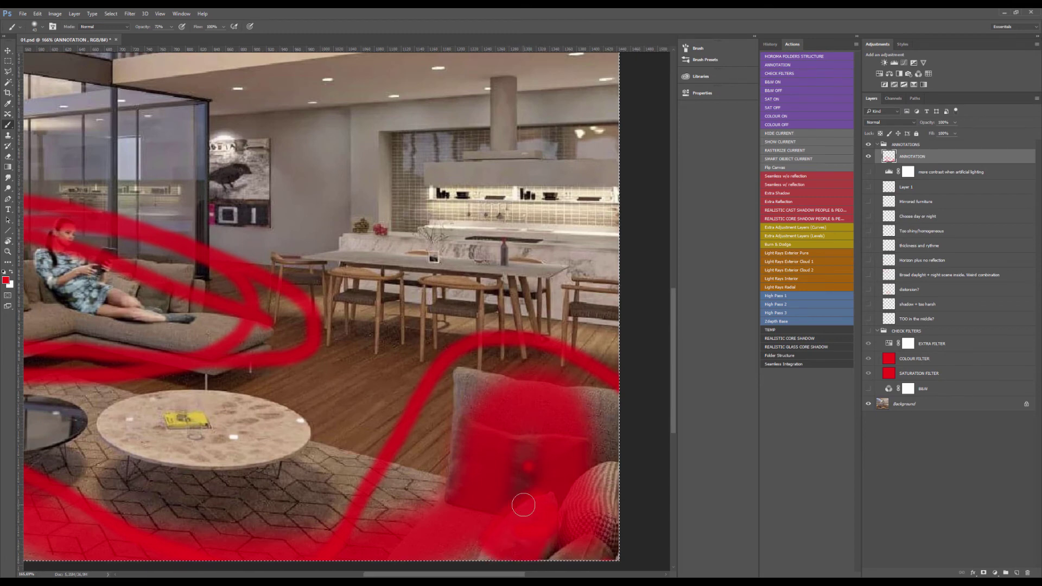
pyautogui.press('Delete')
# - Paint thick red strokes around the dark cushion on the cropped foreground sofa beside the dining area
pyautogui.moveTo(472, 465)
pyautogui.mouseDown()
pyautogui.moveTo(587, 443)
pyautogui.moveTo(498, 495)
pyautogui.moveTo(442, 431)
pyautogui.mouseUp()
pyautogui.moveTo(586, 450)
pyautogui.mouseDown()
pyautogui.moveTo(494, 513)
pyautogui.moveTo(458, 498)
pyautogui.moveTo(471, 496)
pyautogui.moveTo(461, 437)
pyautogui.moveTo(501, 426)
pyautogui.mouseUp()
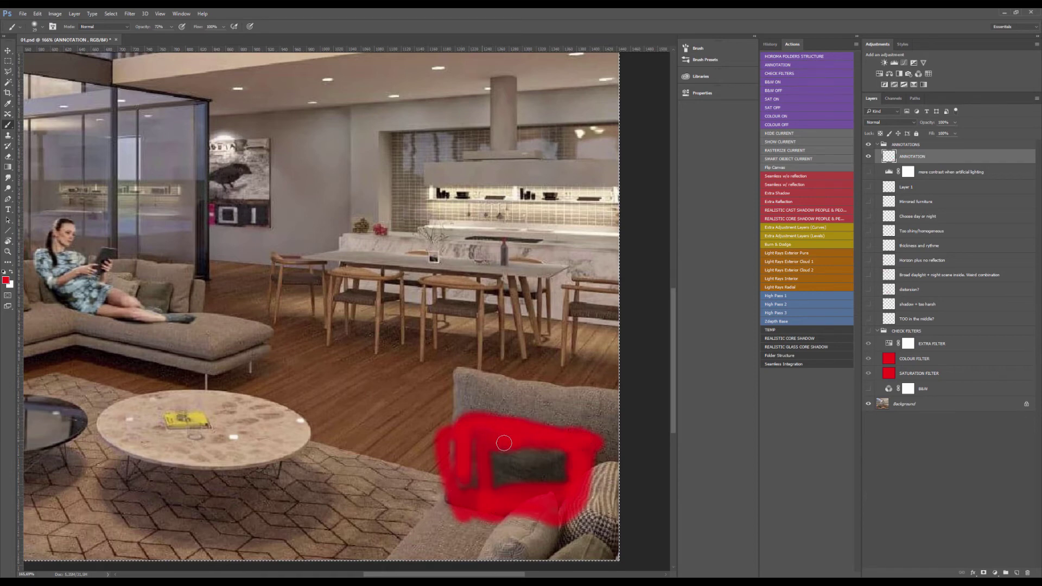
pyautogui.scroll(-5, 503, 444)
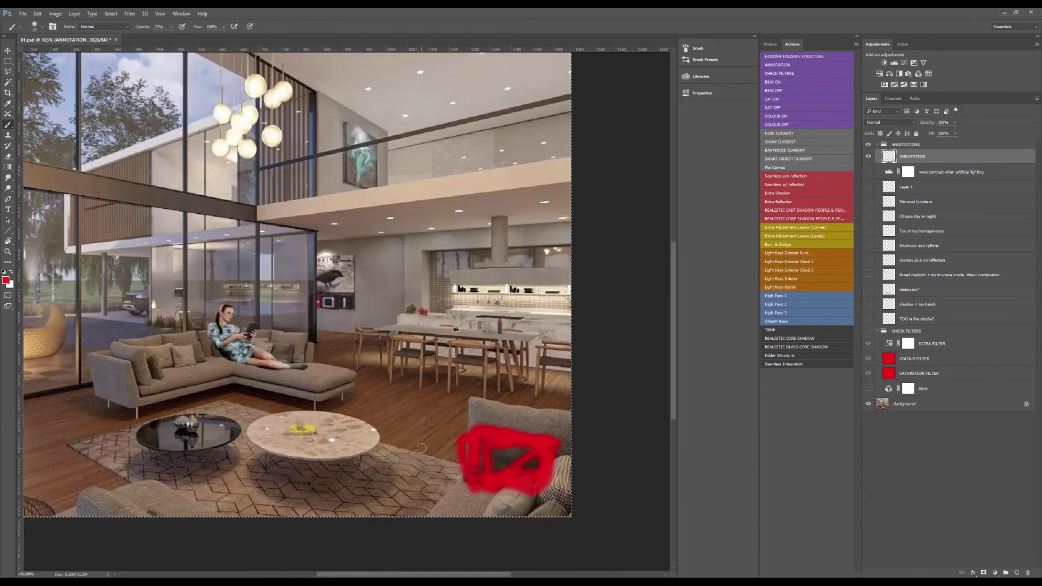
pyautogui.press(']')
pyautogui.press(']')
pyautogui.press(']')
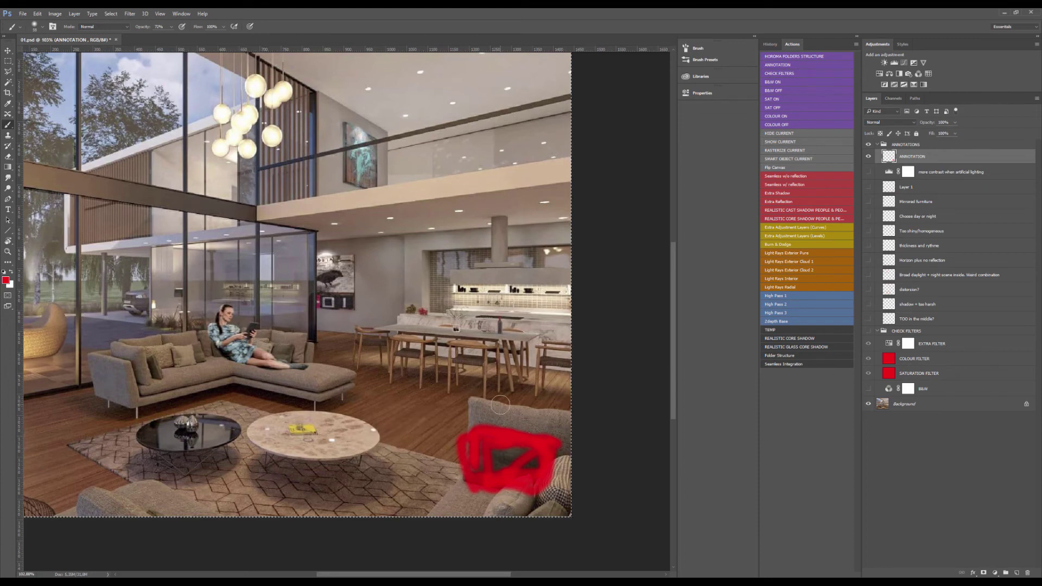
pyautogui.scroll(5, 313, 422)
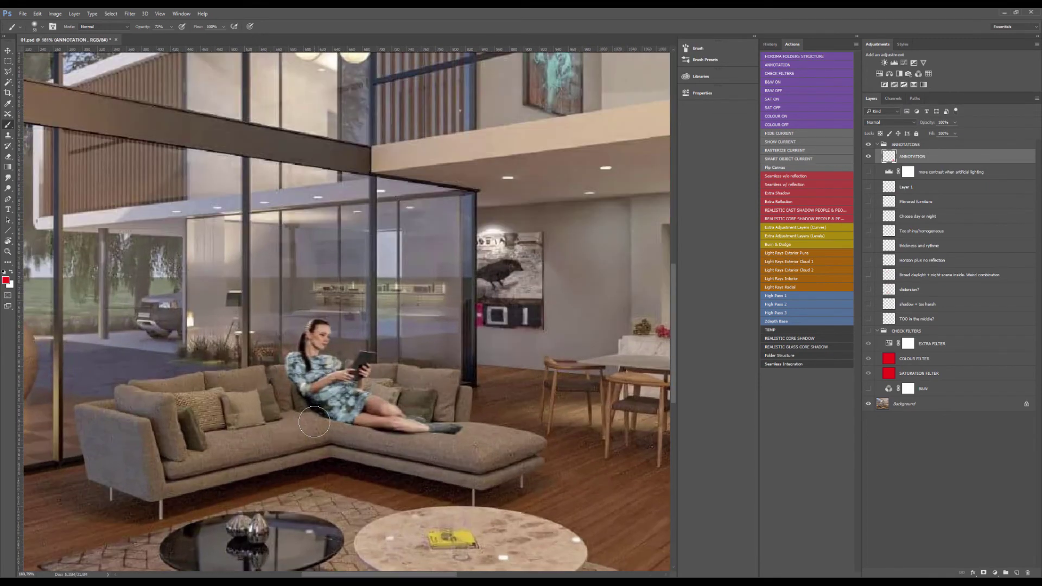
pyautogui.scroll(-5, 313, 422)
# - Hide the ANNOTATION layer and show the CHECK FILTERS group with only its B&W filter visible
pyautogui.click(868, 157)
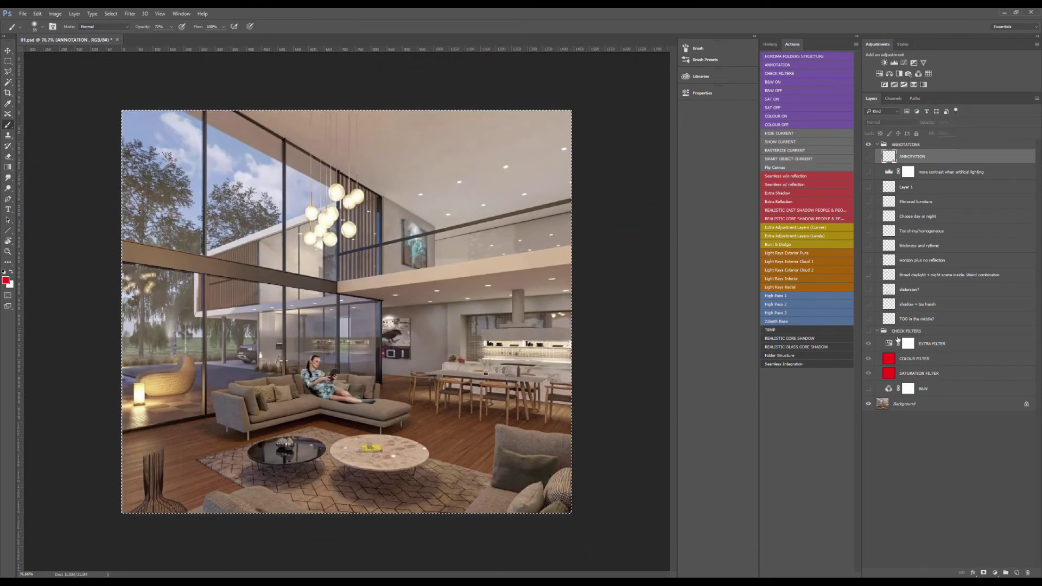
pyautogui.click(868, 331)
pyautogui.moveTo(868, 344); pyautogui.dragTo(868, 389)
pyautogui.click(868, 390)
pyautogui.press('v')
pyautogui.scroll(-2, 472, 191)
pyautogui.scroll(3, 472, 191)
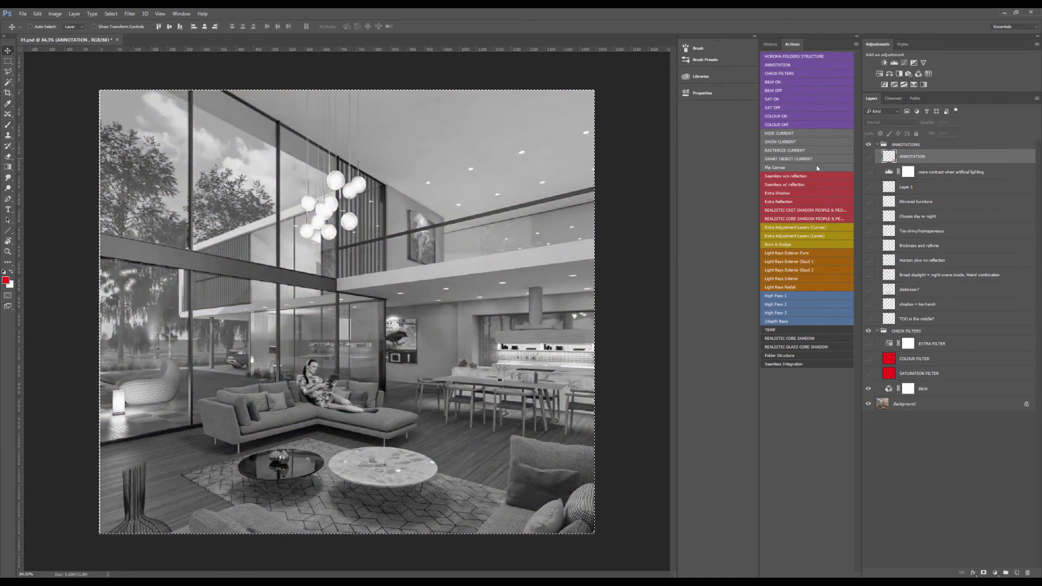
# - Show the "more contrast when artificial lighting" layer and compare the image with and without it
pyautogui.click(869, 172)
pyautogui.hotkey('alt', '[')
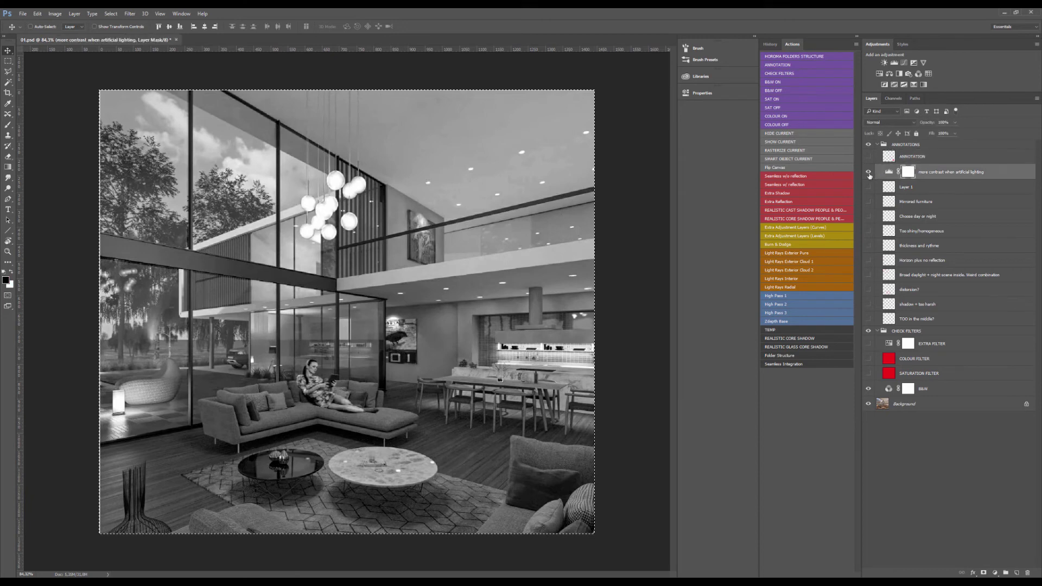
pyautogui.click(869, 172)
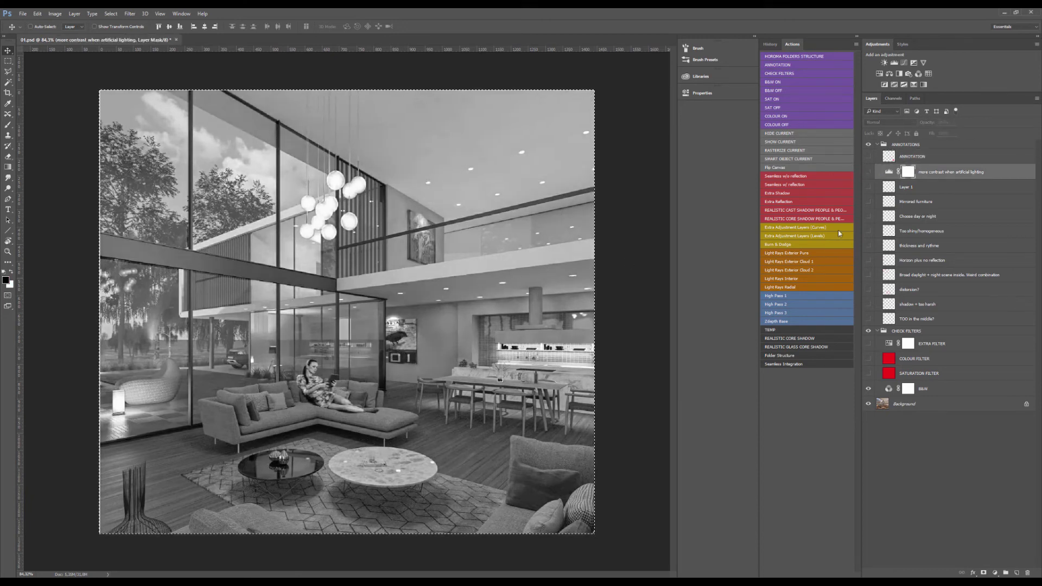
pyautogui.click(869, 173)
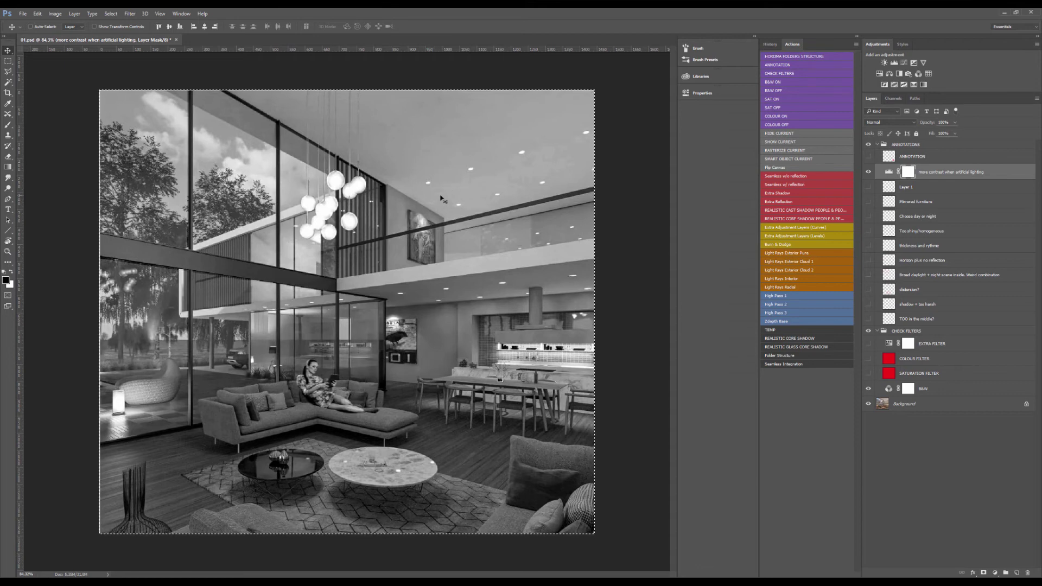
pyautogui.click(895, 172)
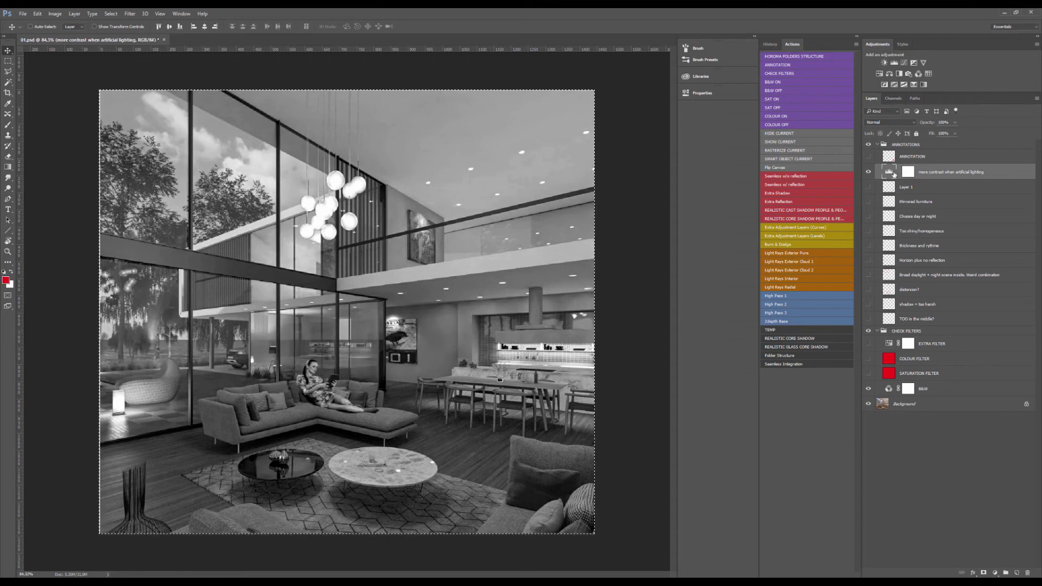
pyautogui.doubleClick(895, 173)
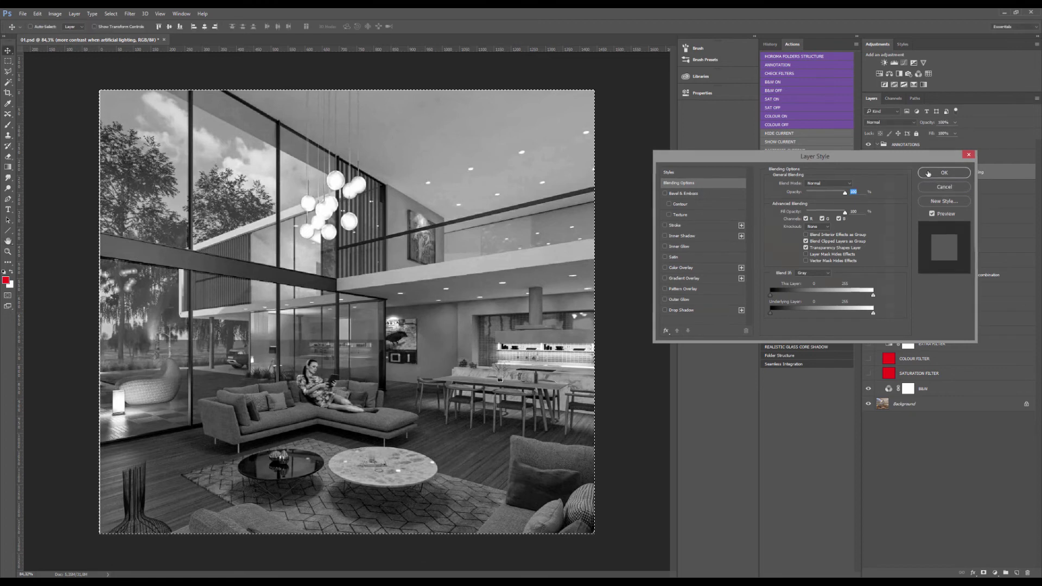
pyautogui.press('Escape')
pyautogui.press('b')
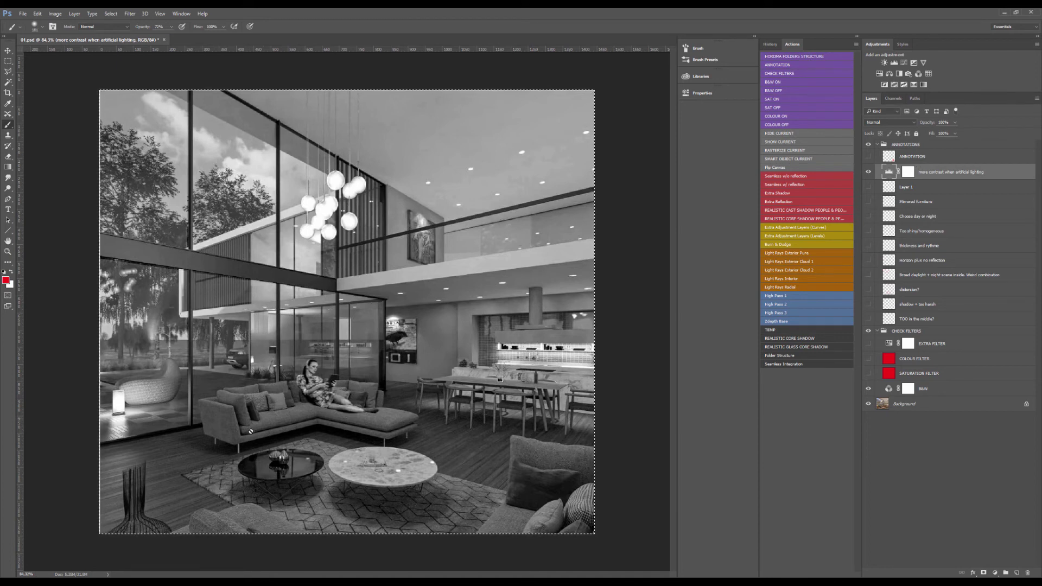
# - Set the contrast layer's Levels shadow input to 21, and compare the image with and without the adjustment
pyautogui.doubleClick(890, 175)
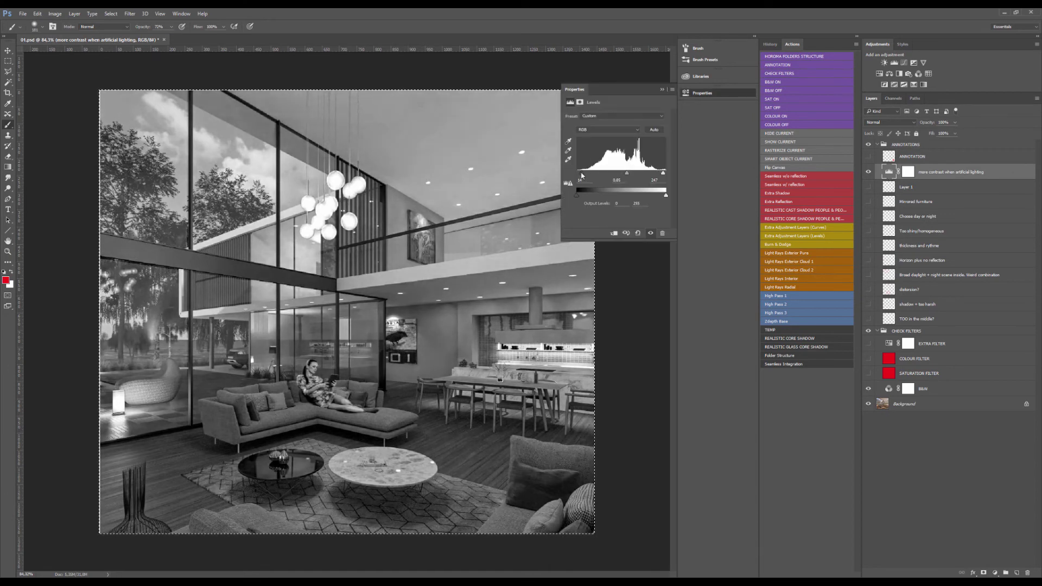
pyautogui.moveTo(583, 172); pyautogui.dragTo(585, 173)
pyautogui.click(868, 172)
pyautogui.click(869, 171)
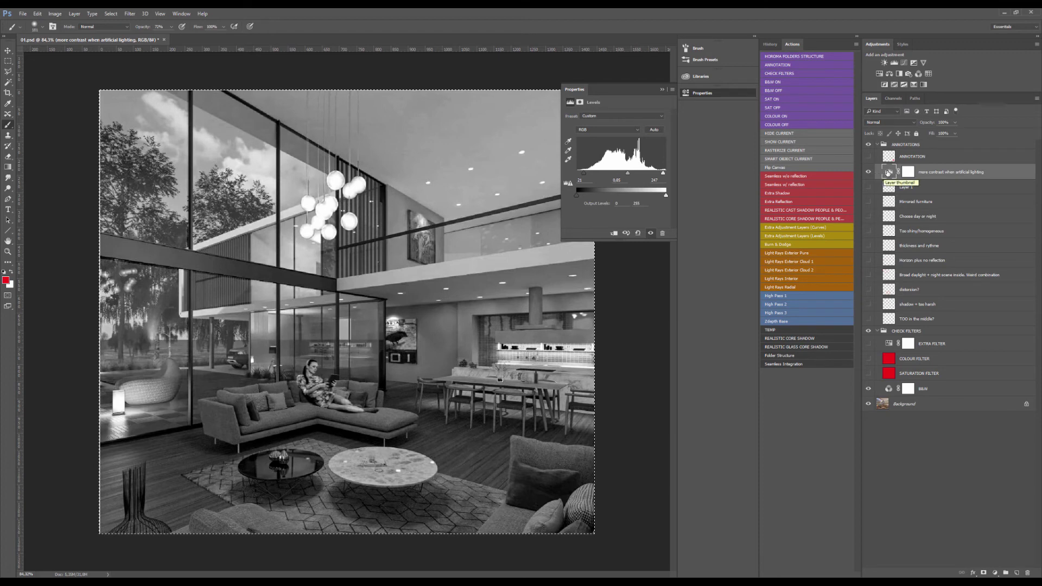
# - Run the Burn & Dodge action and darken the area around the foreground sofa and rug with the Burn tool on the Burn layer
pyautogui.click(792, 246)
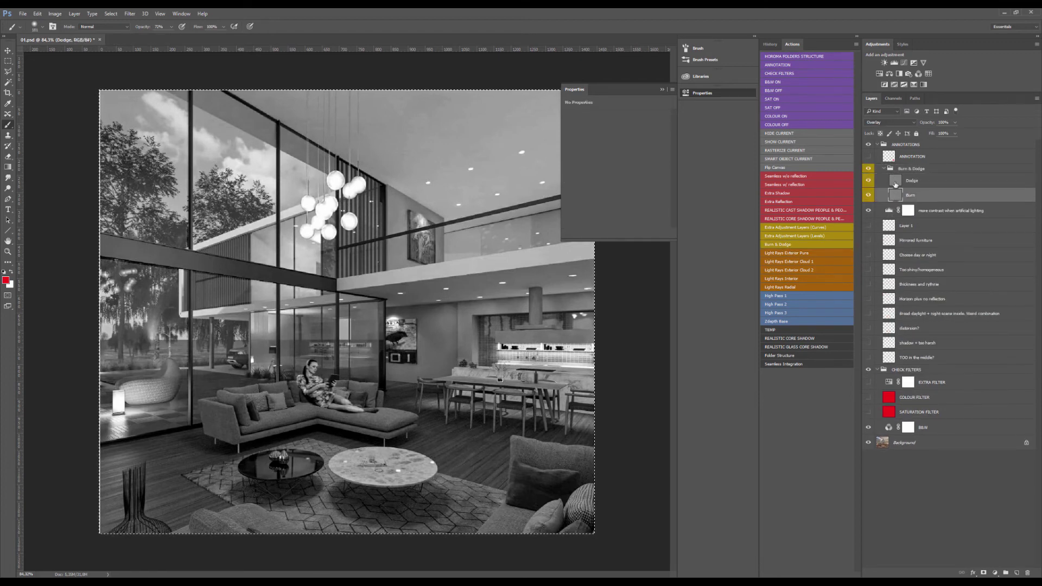
pyautogui.click(894, 194)
pyautogui.press('o')
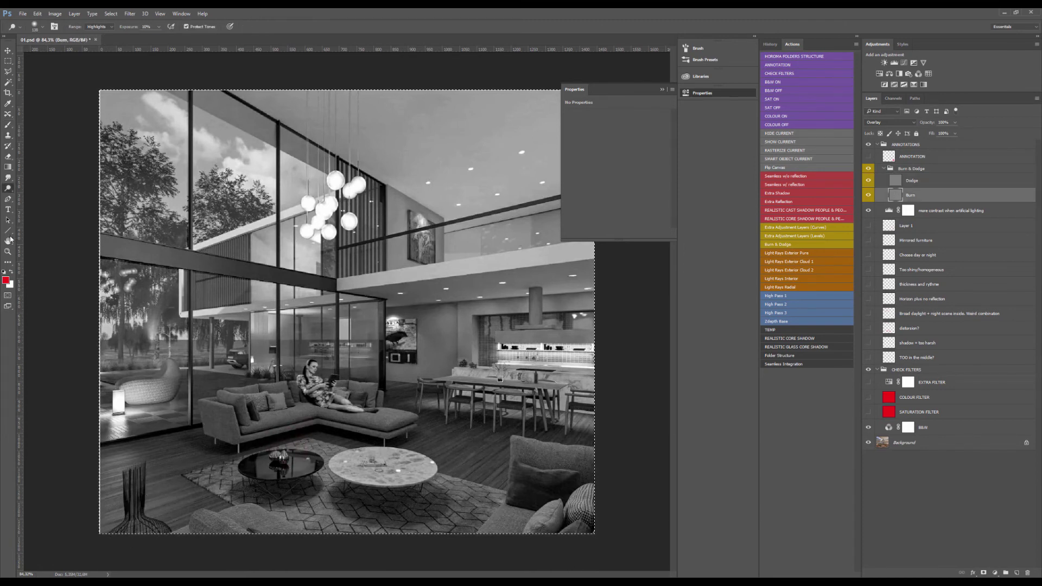
pyautogui.rightClick(8, 188)
pyautogui.click(30, 195)
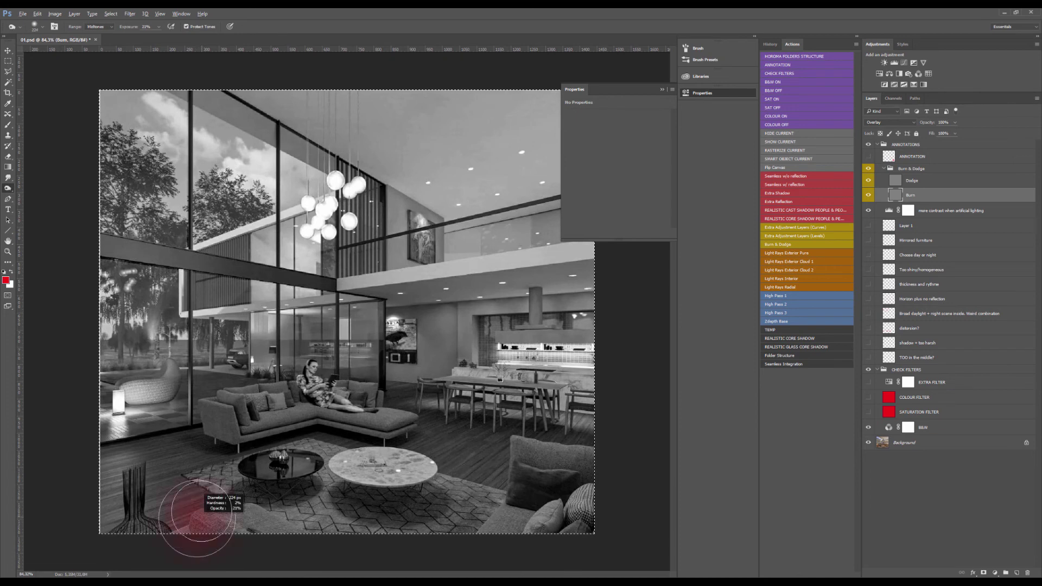
pyautogui.moveTo(205, 497)
pyautogui.mouseDown()
pyautogui.moveTo(158, 491)
pyautogui.moveTo(194, 478)
pyautogui.moveTo(182, 481)
pyautogui.mouseUp()
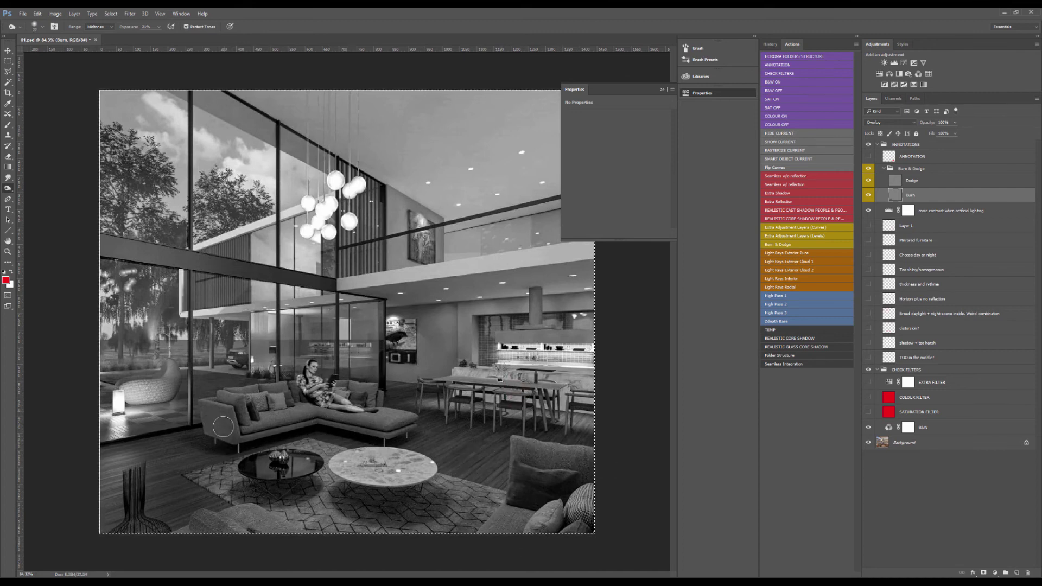
# - Select the Dodge layer and set up the Dodge tool with a smaller brush for brightening highlights around the pendant lamps
pyautogui.click(897, 181)
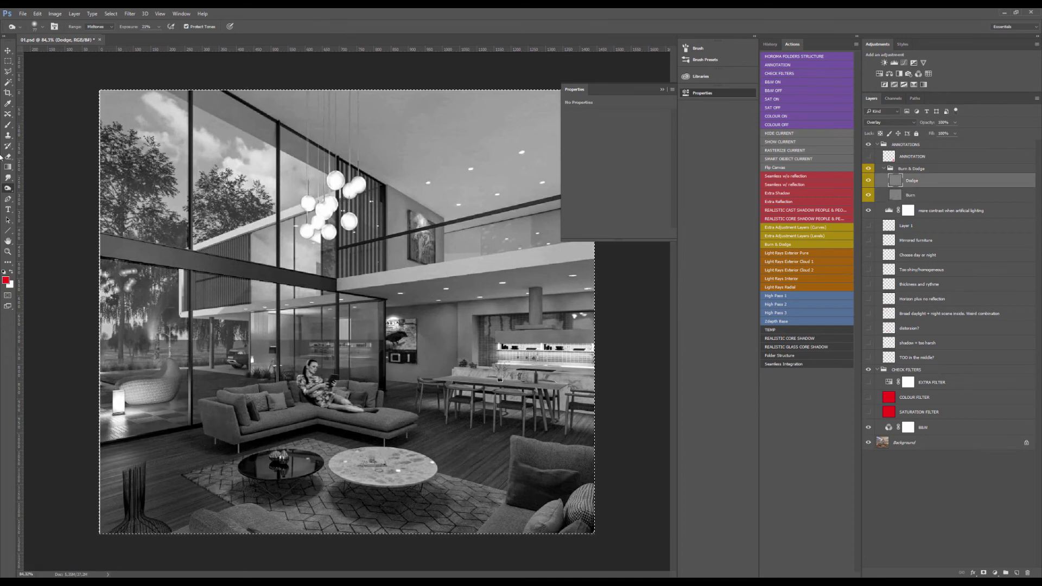
pyautogui.rightClick(7, 188)
pyautogui.click(32, 188)
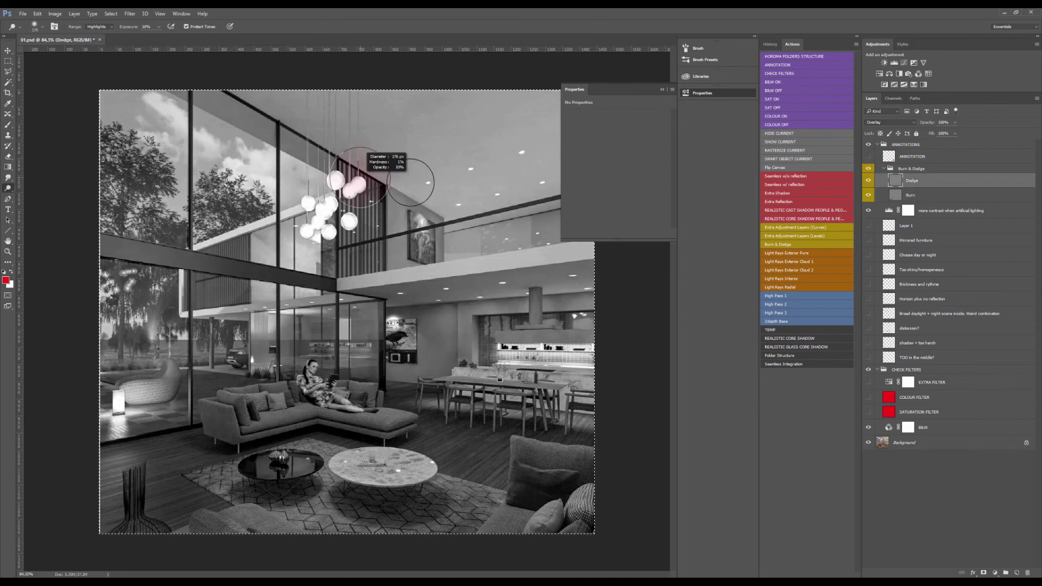
pyautogui.press('[')
pyautogui.press('[')
pyautogui.press('[')
pyautogui.press('[')
pyautogui.press('[')
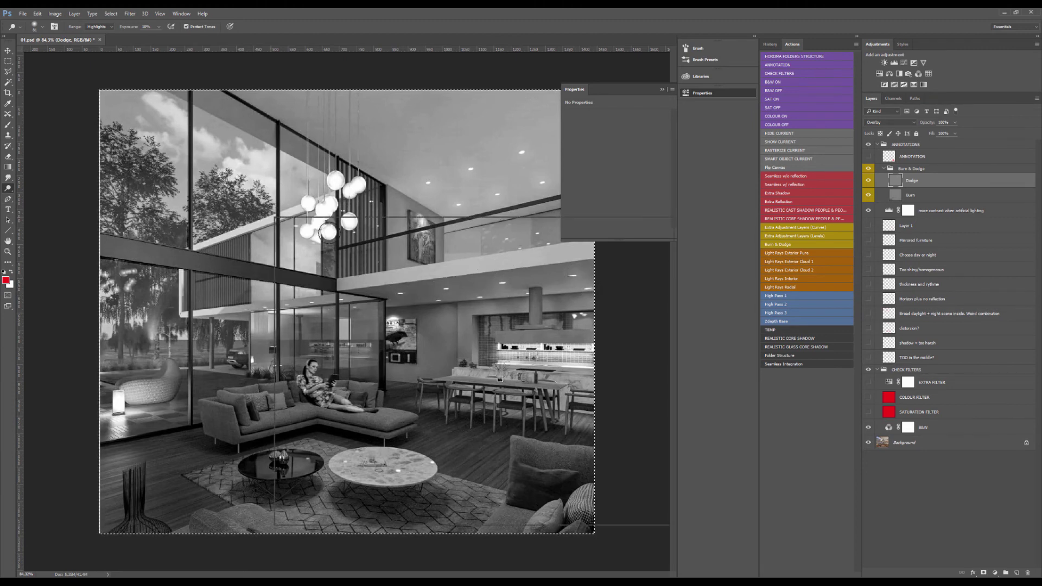
# - Choose a light-cone brush tip for the Dodge tool, shrink it, and lower the Dodge layer's opacity to 59%
pyautogui.rightClick(271, 219)
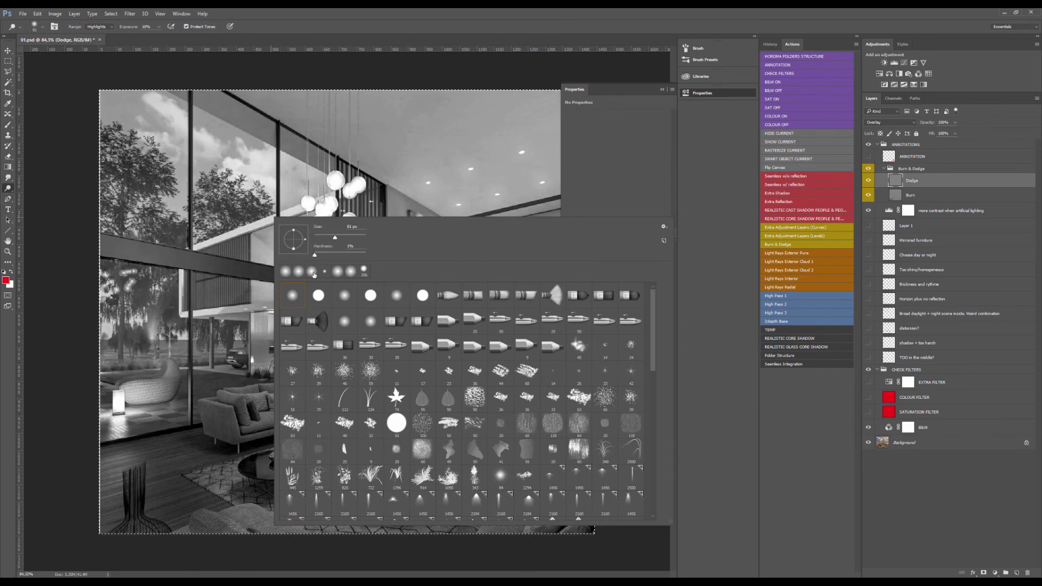
pyautogui.scroll(-10, 437, 349)
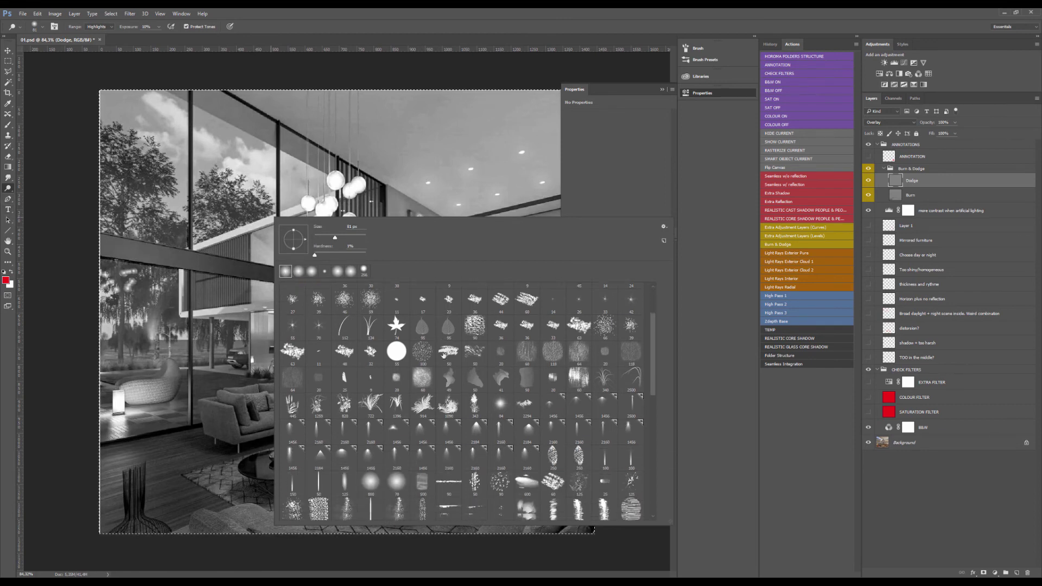
pyautogui.scroll(-3, 444, 358)
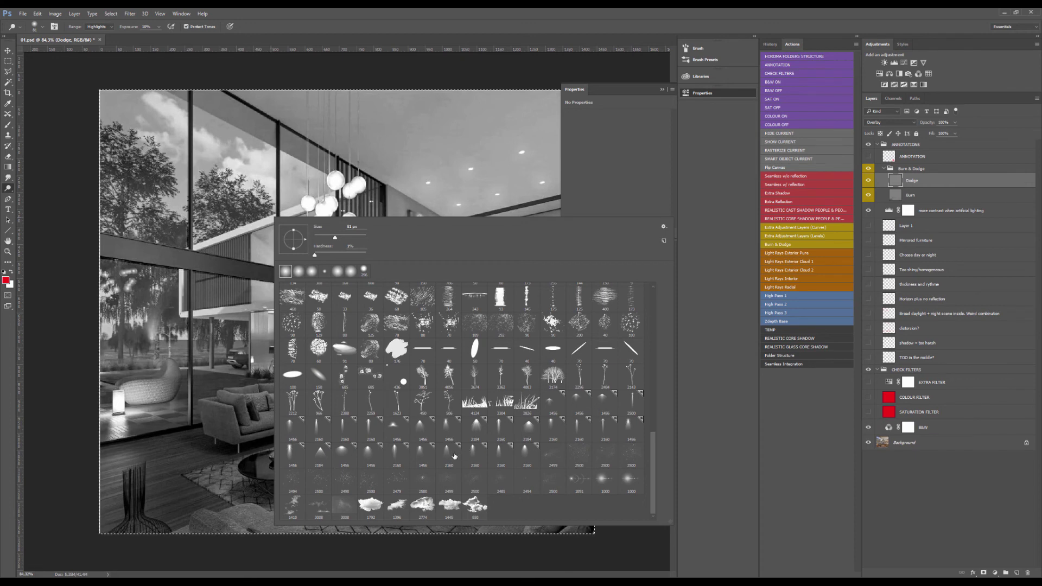
pyautogui.doubleClick(367, 453)
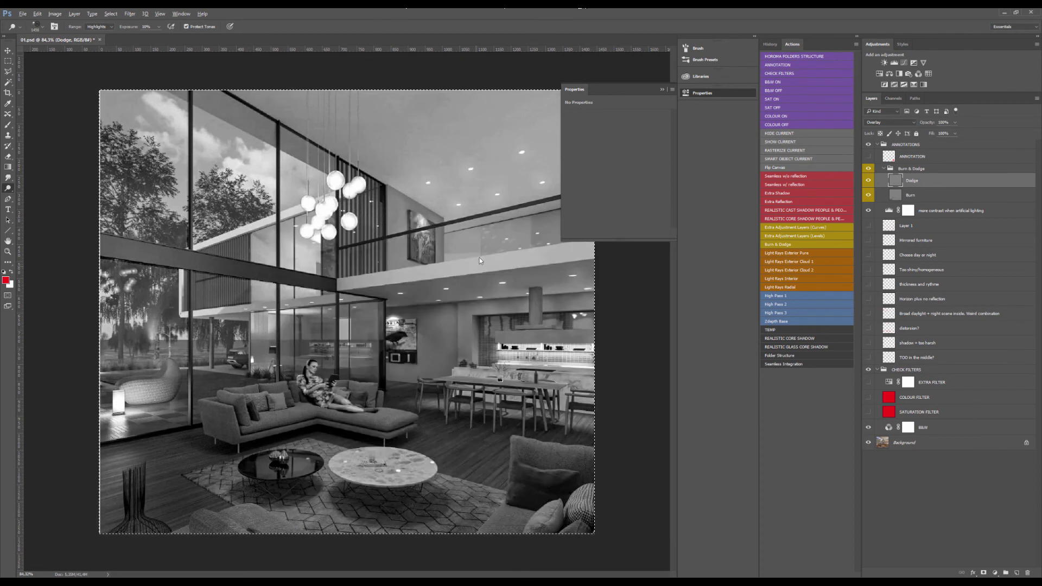
pyautogui.moveTo(374, 309); pyautogui.dragTo(336, 309)
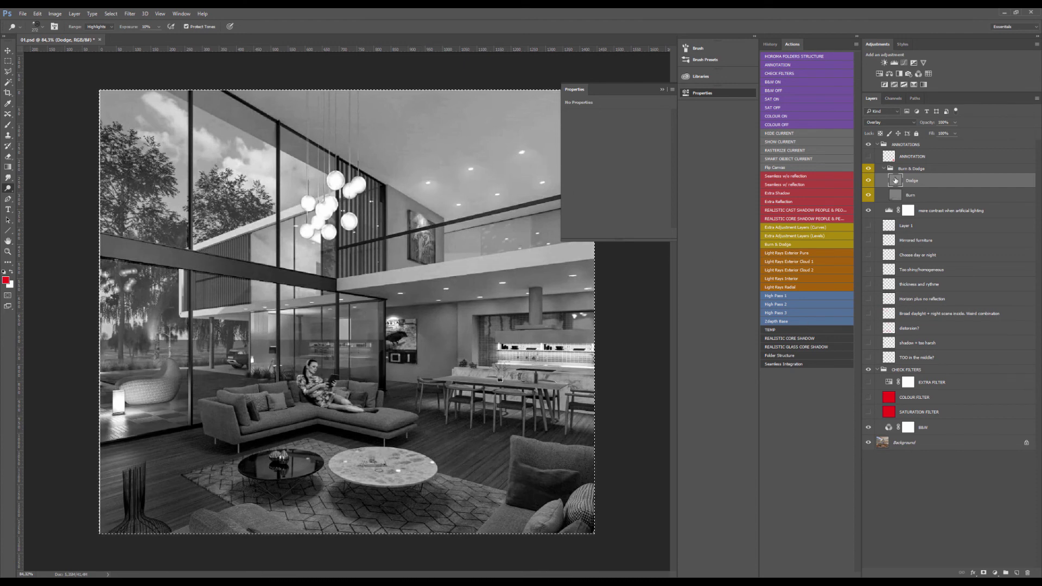
pyautogui.click(955, 122)
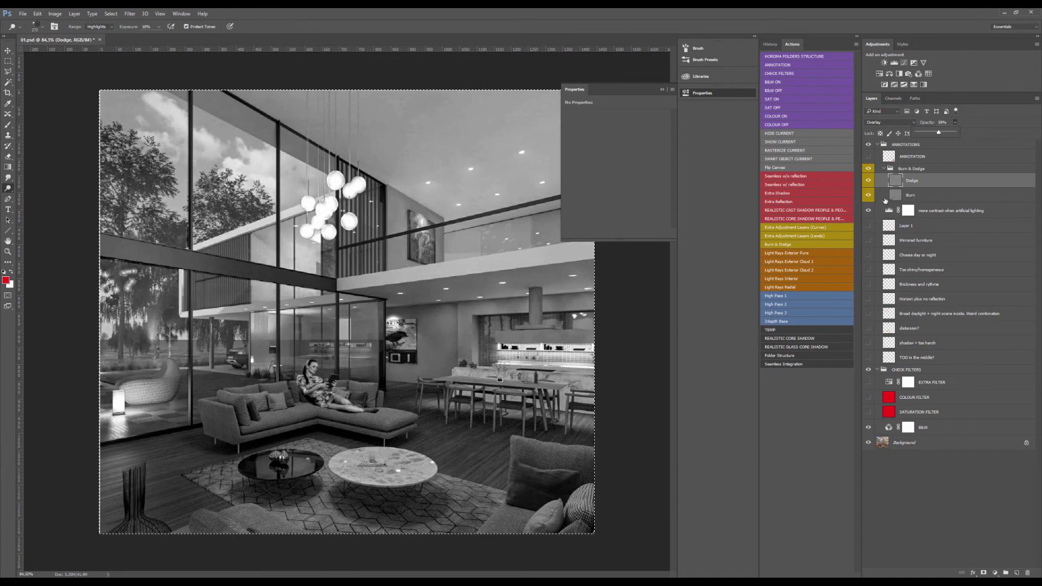
# - Check the Dodge layer's effect by toggling its visibility, and examine the kitchen and dining area up close
pyautogui.click(869, 179)
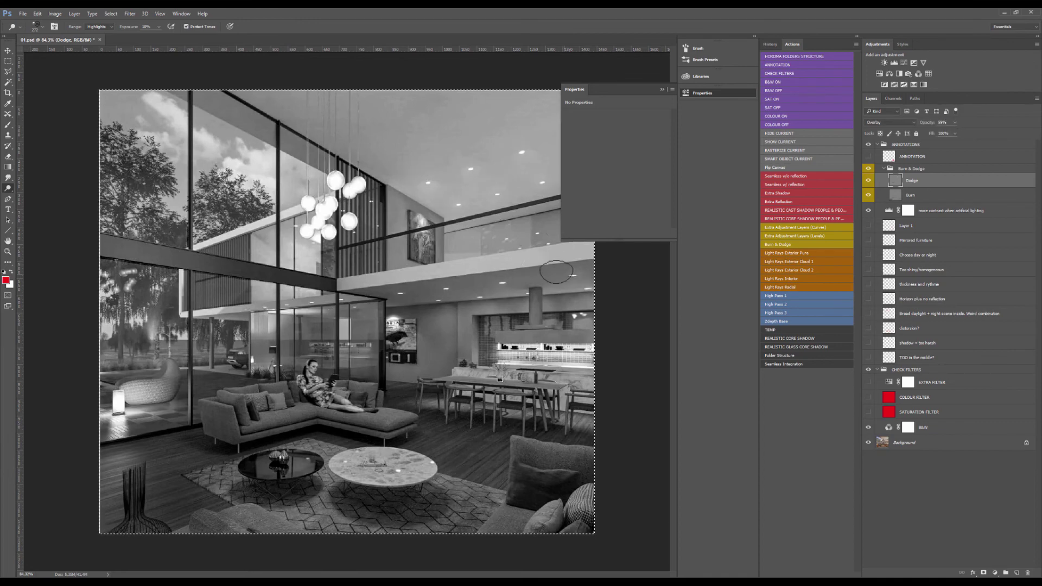
pyautogui.scroll(3, 444, 313)
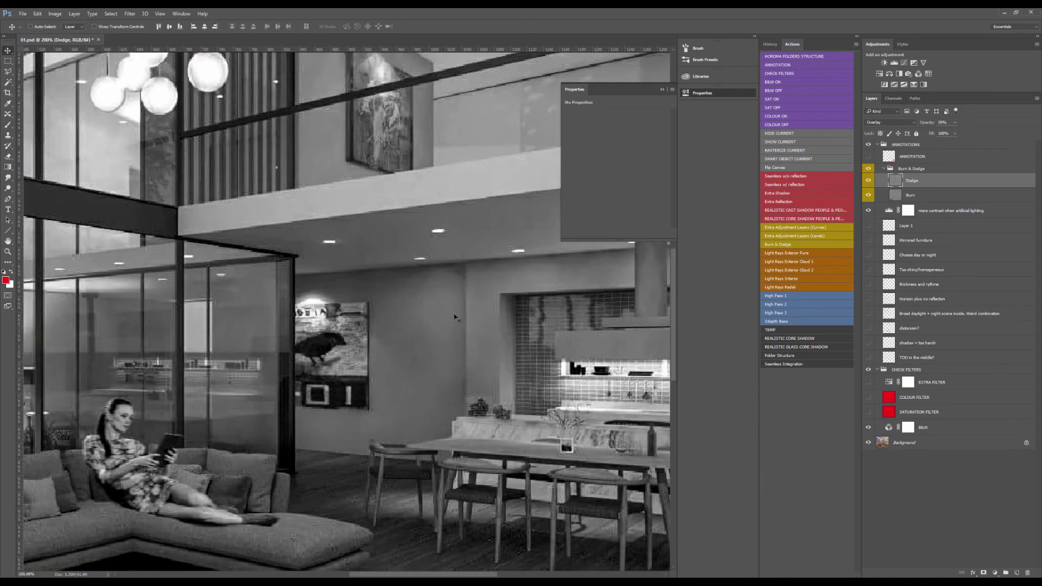
pyautogui.scroll(-3, 443, 314)
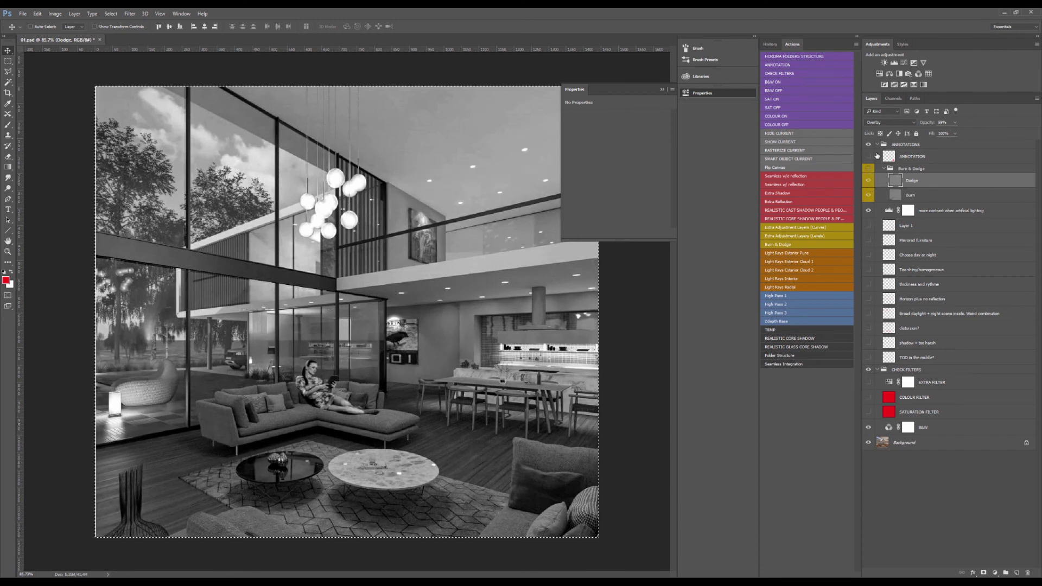
# - Collapse and hide the Burn & Dodge group, and replace the B&W check with the EXTRA, COLOUR and SATURATION filters
pyautogui.click(883, 169)
pyautogui.moveTo(868, 353); pyautogui.dragTo(868, 383)
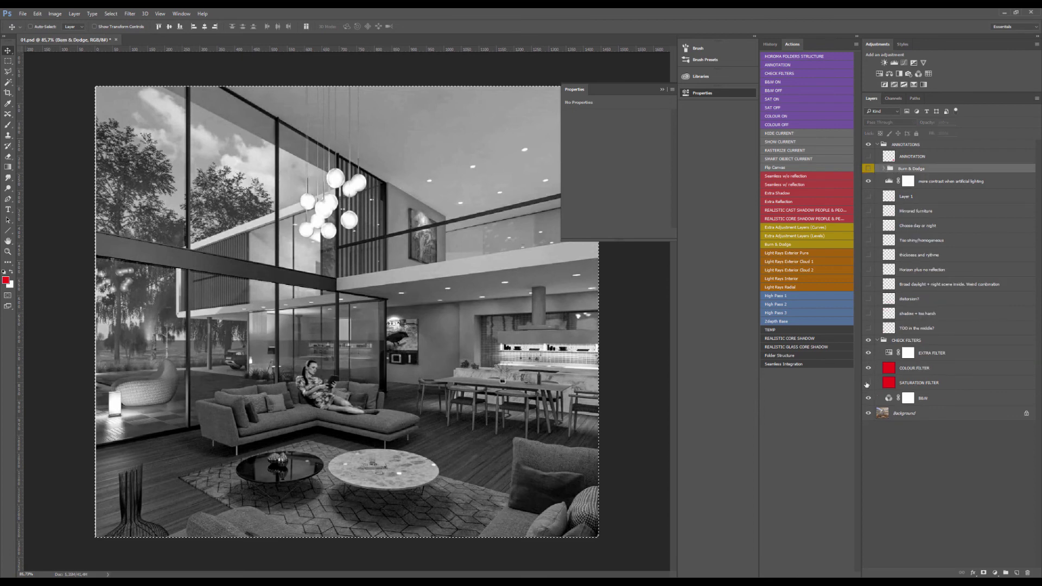
pyautogui.click(868, 398)
pyautogui.scroll(-2, 235, 261)
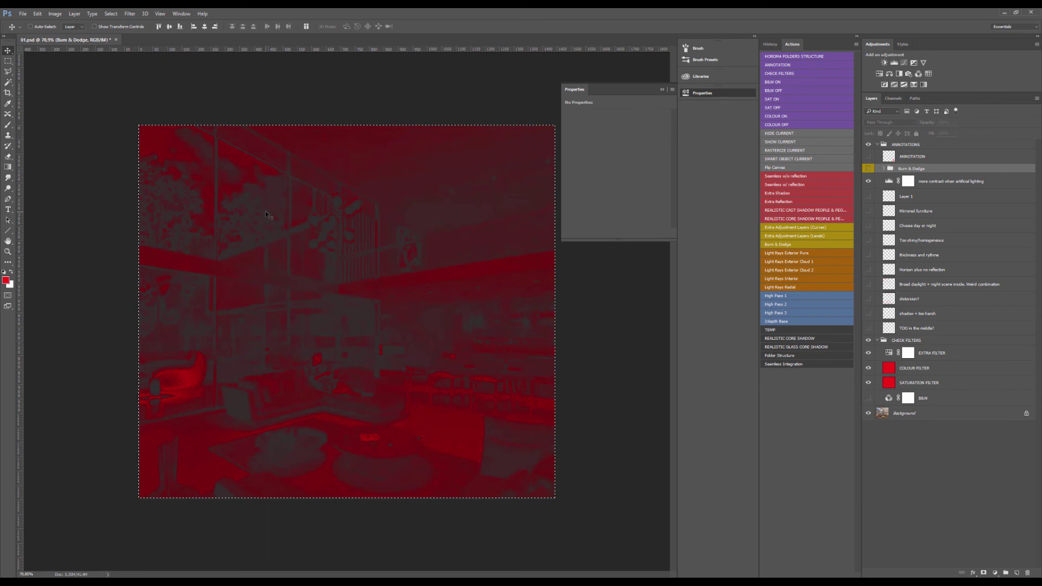
pyautogui.scroll(3, 287, 358)
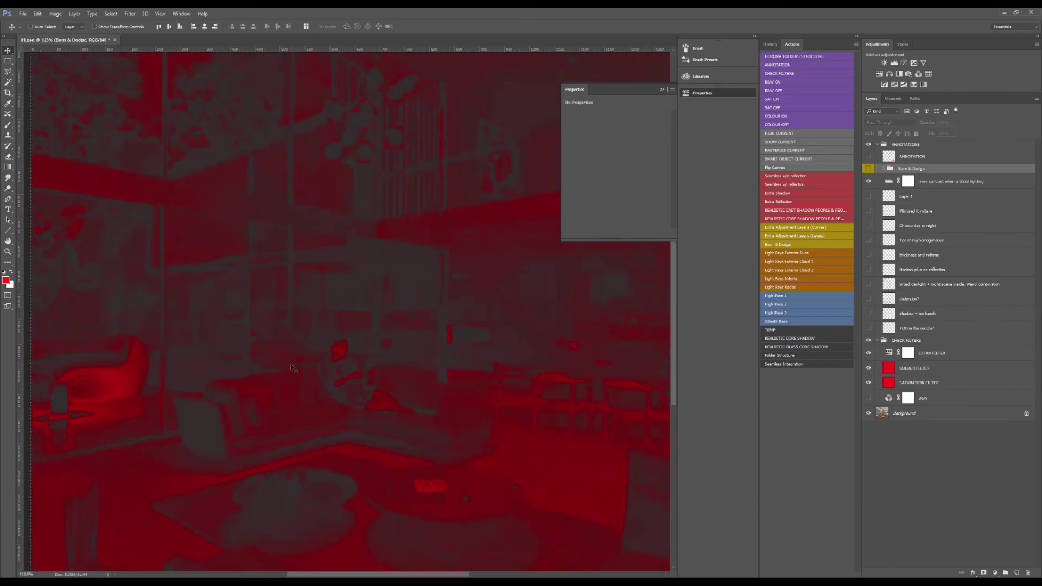
# - Compare the image with and without the contrast adjustment layer, viewing it in full colour with the check filters hidden
pyautogui.press('F2')
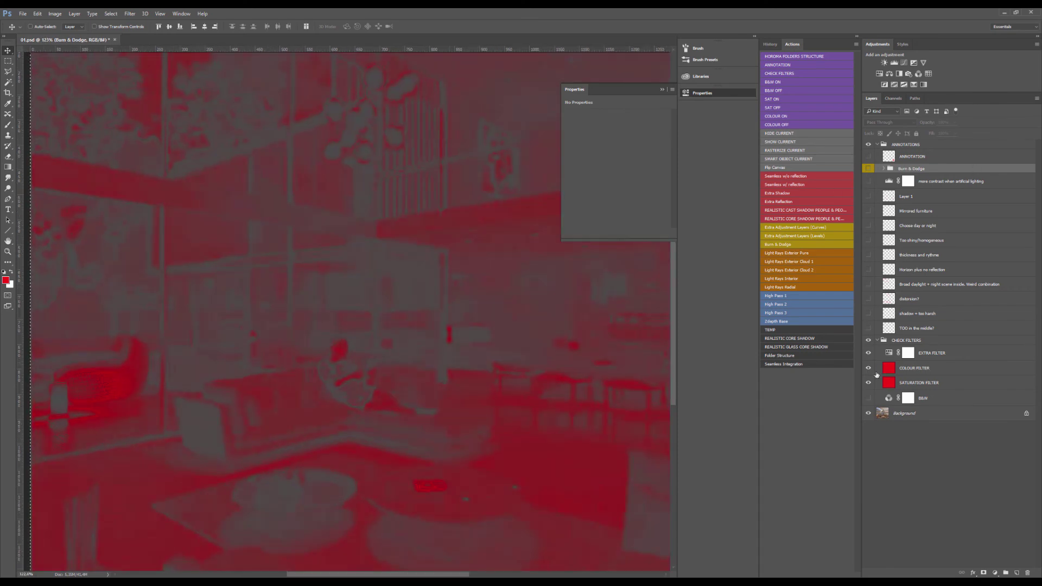
pyautogui.scroll(-2, 299, 265)
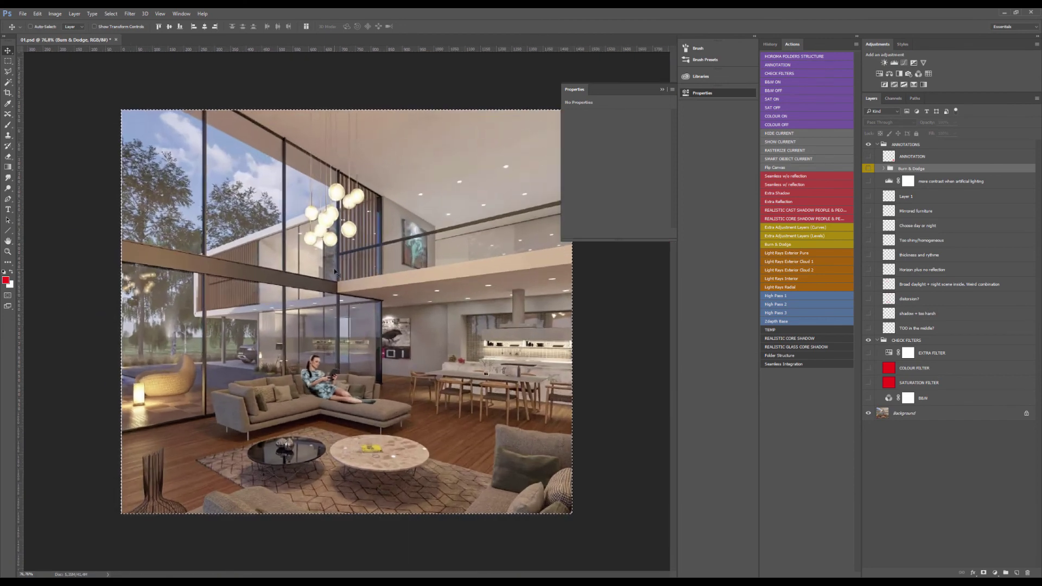
pyautogui.click(868, 181)
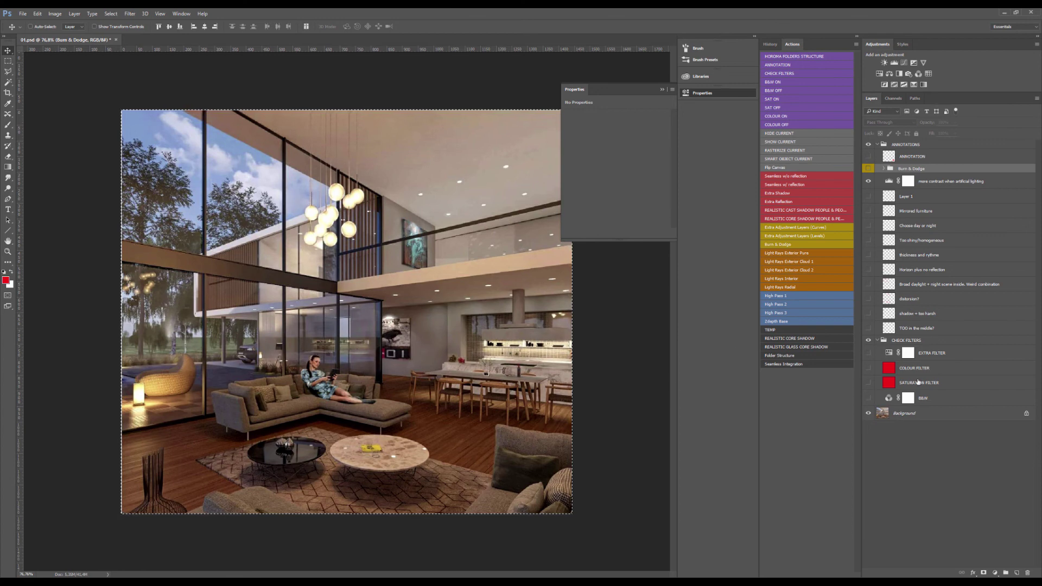
# - Show the saturation check filters again and try brushing black over the ceiling and floor on the contrast layer's mask
pyautogui.moveTo(869, 382); pyautogui.dragTo(867, 358)
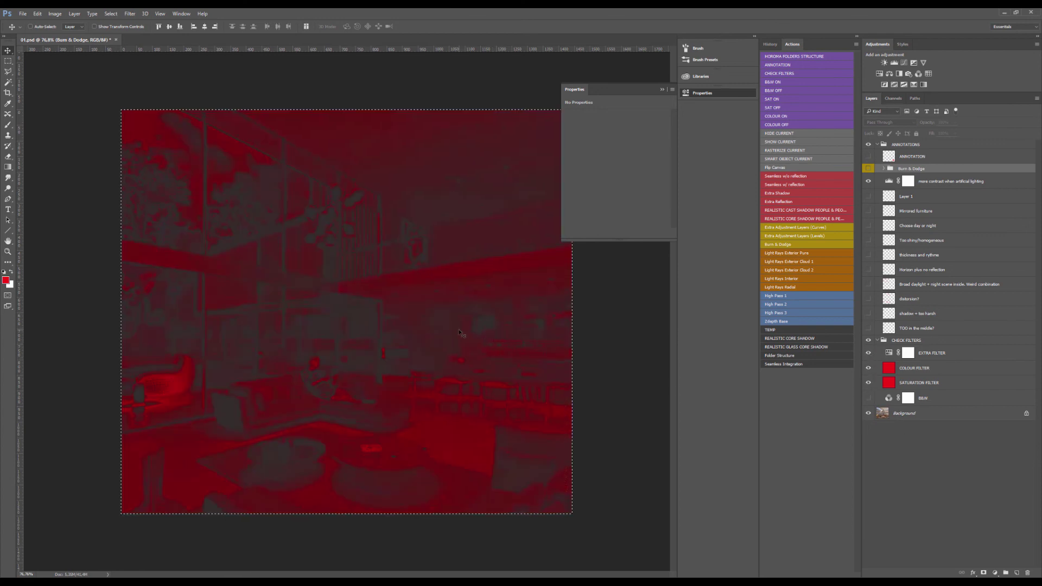
pyautogui.press('b')
pyautogui.click(889, 181)
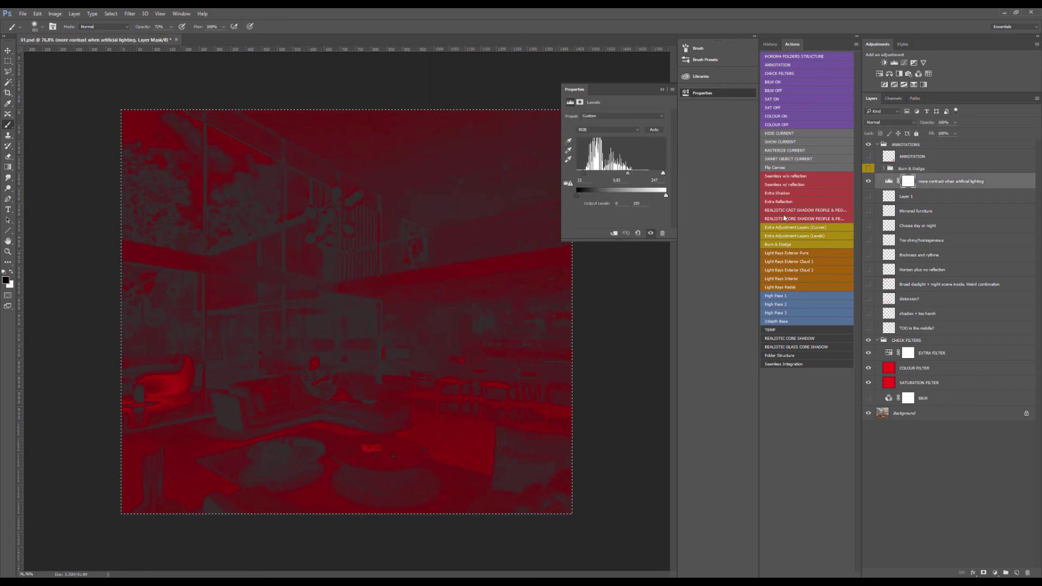
pyautogui.keyDown('alt'); pyautogui.rightClick(422, 256); pyautogui.keyUp('alt')
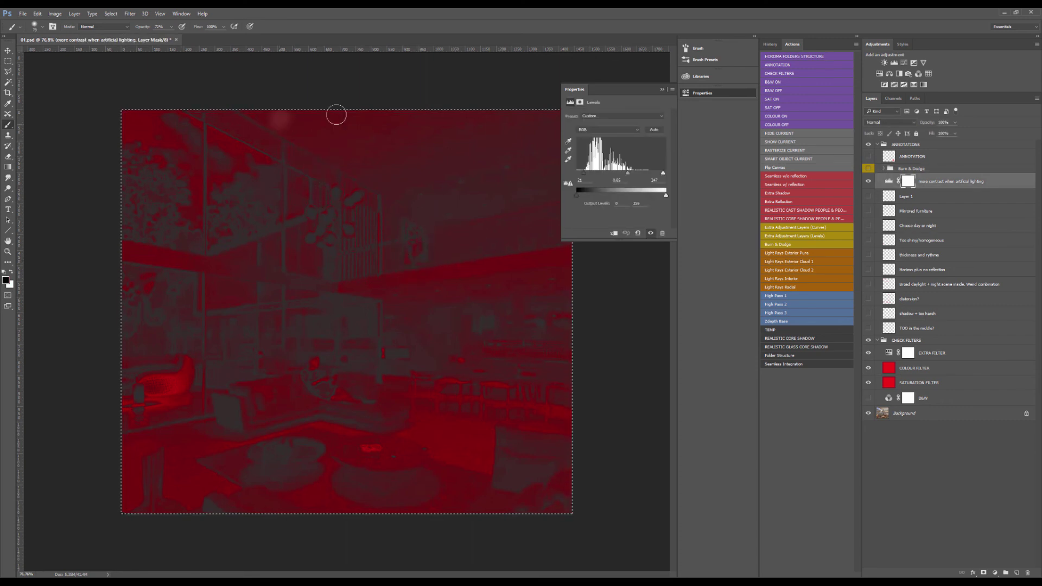
pyautogui.moveTo(336, 115)
pyautogui.mouseDown()
pyautogui.moveTo(398, 133)
pyautogui.moveTo(420, 156)
pyautogui.moveTo(411, 192)
pyautogui.mouseUp()
pyautogui.hotkey('ctrl', 'z')
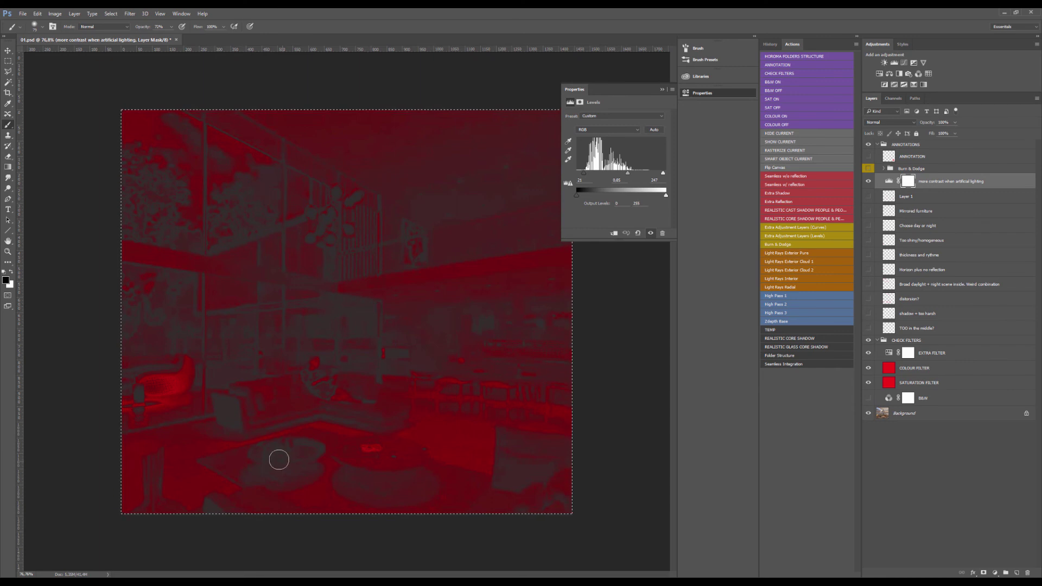
pyautogui.moveTo(173, 443)
pyautogui.mouseDown()
pyautogui.moveTo(299, 424)
pyautogui.moveTo(424, 427)
pyautogui.moveTo(456, 446)
pyautogui.mouseUp()
pyautogui.hotkey('ctrl', 'z')
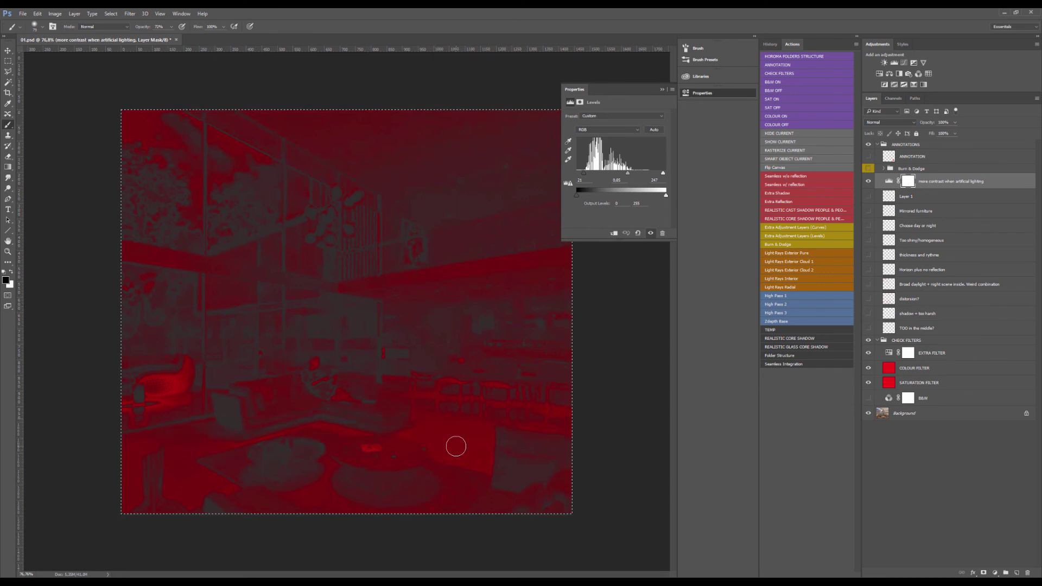
# - Select the ANNOTATION layer and hide the EXTRA, COLOUR and SATURATION filters to inspect the woman on the sofa in full colour
pyautogui.click(895, 160)
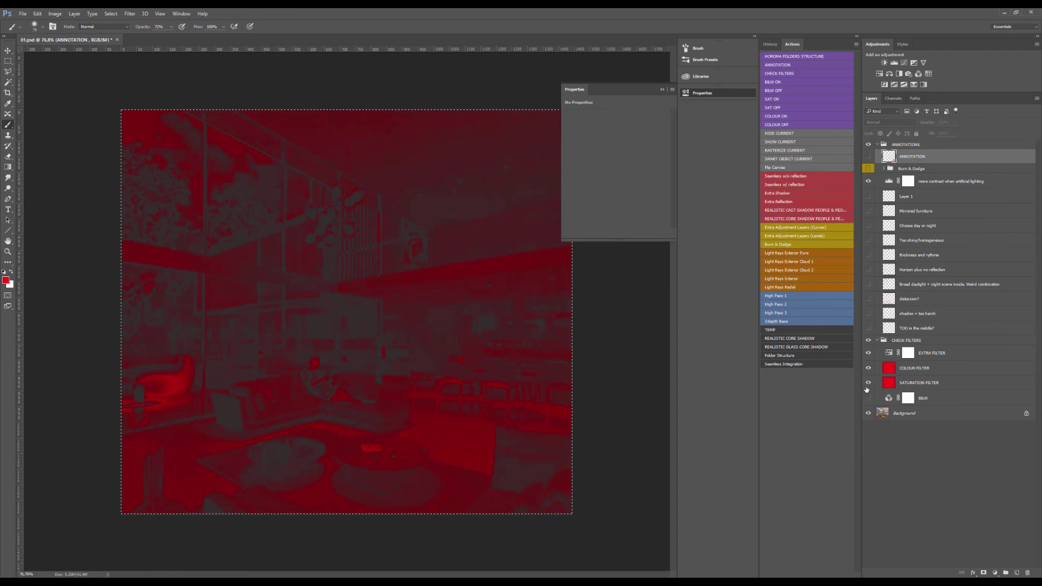
pyautogui.moveTo(868, 385); pyautogui.dragTo(868, 352)
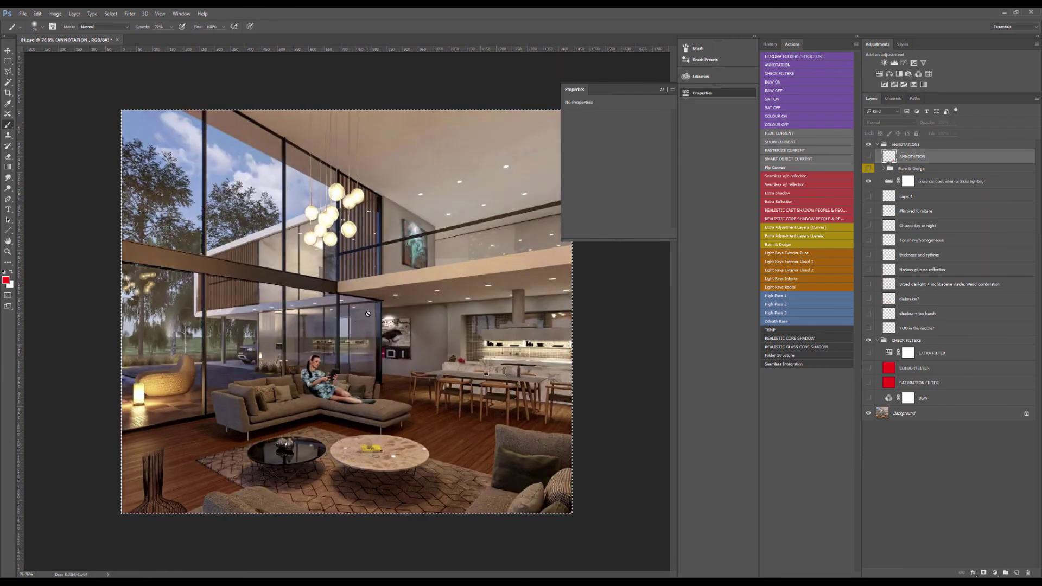
pyautogui.scroll(6, 326, 397)
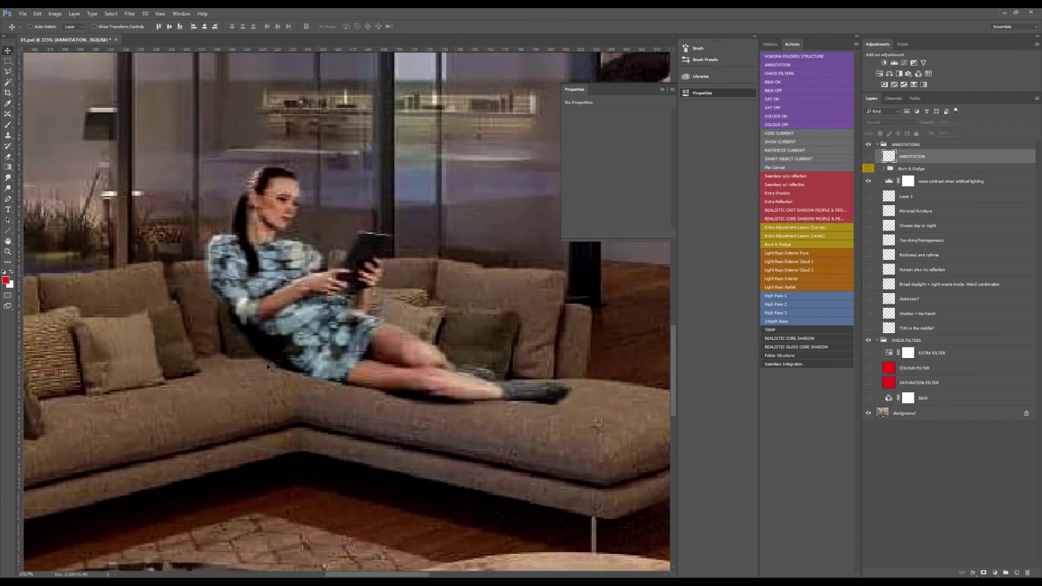
pyautogui.scroll(-8, 266, 364)
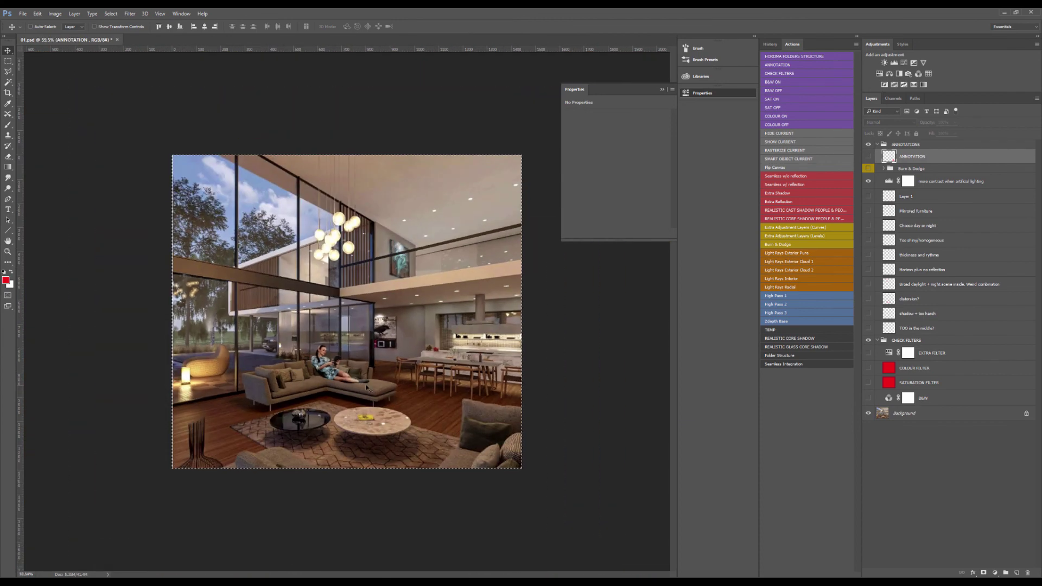
# - Clear the selection around the whole image
pyautogui.hotkey('ctrl', 'd')
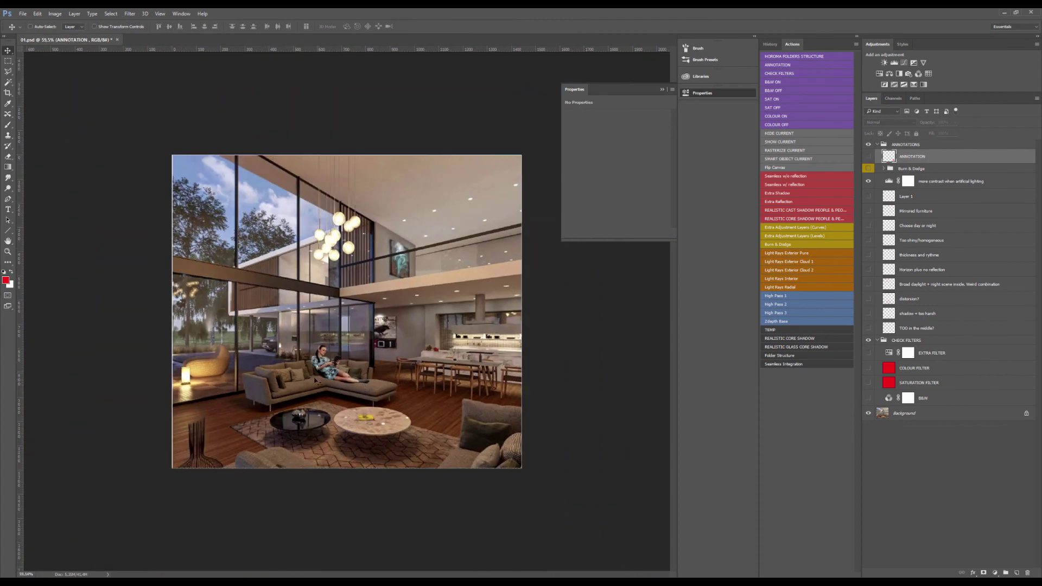
pyautogui.scroll(3, 316, 379)
pyautogui.scroll(-3, 318, 381)
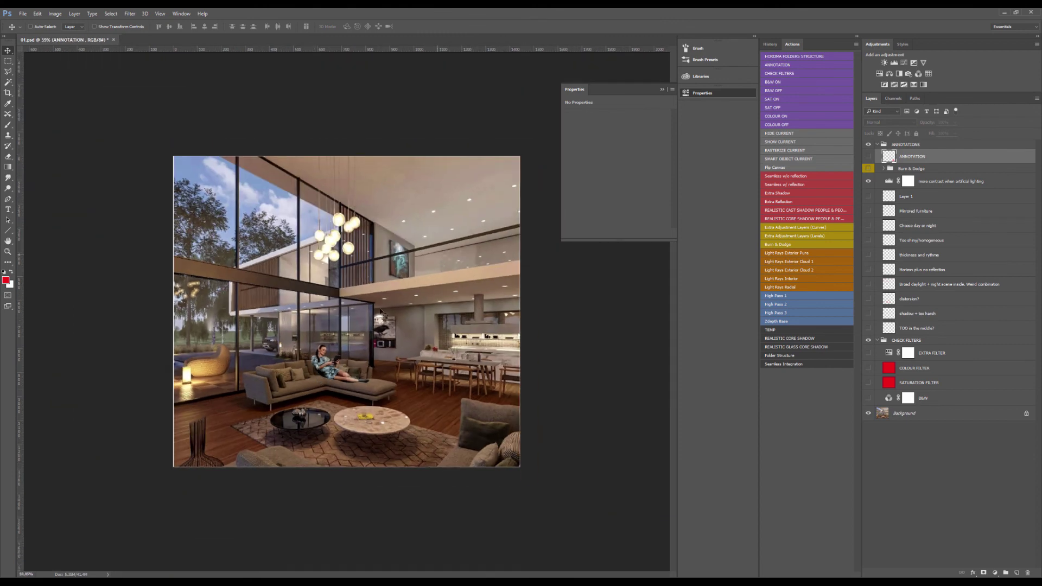
pyautogui.scroll(1, 347, 315)
# - Try a narrower crop that trims both sides of the image and frames the sofa and pendant lamps
pyautogui.press('c')
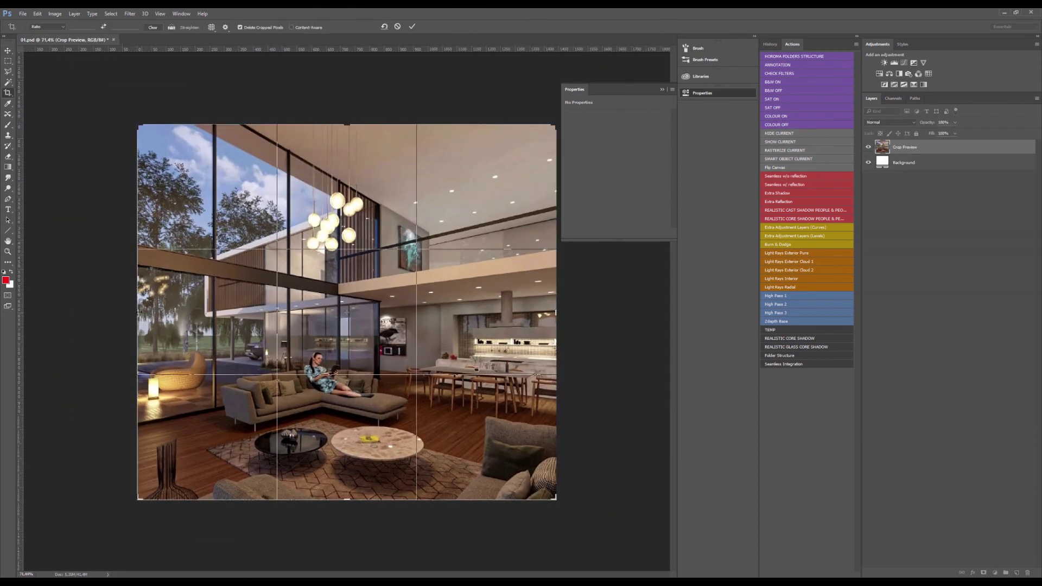
pyautogui.moveTo(138, 310); pyautogui.dragTo(144, 313)
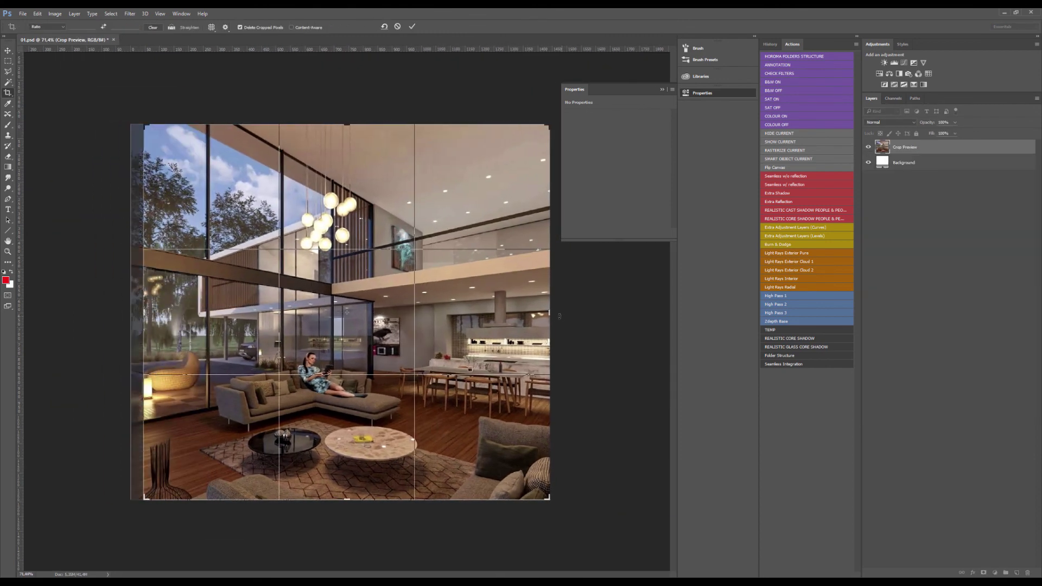
pyautogui.moveTo(549, 315)
pyautogui.mouseDown()
pyautogui.moveTo(495, 317)
pyautogui.moveTo(529, 317)
pyautogui.mouseUp()
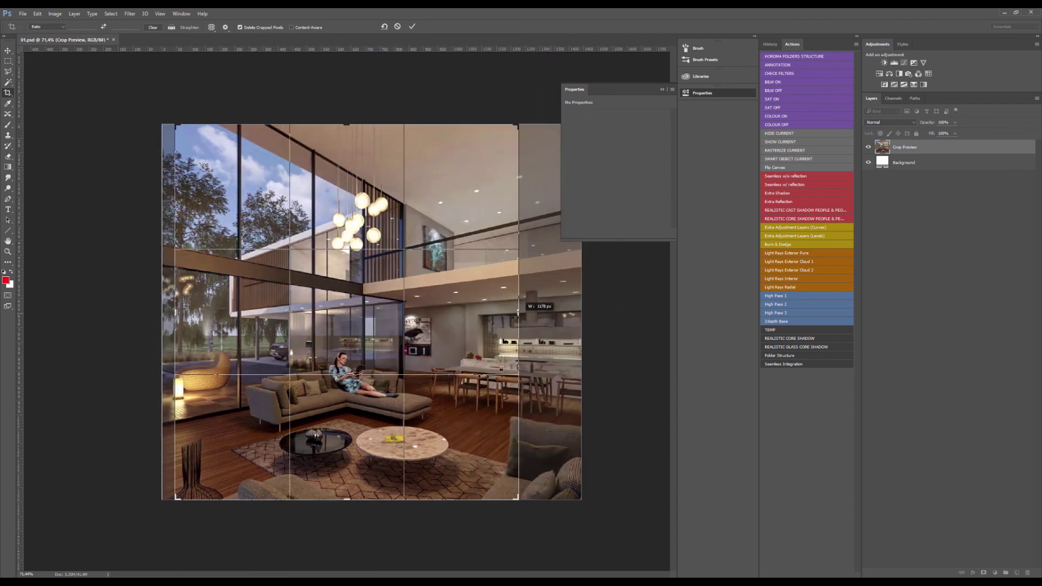
pyautogui.moveTo(180, 312); pyautogui.dragTo(197, 311)
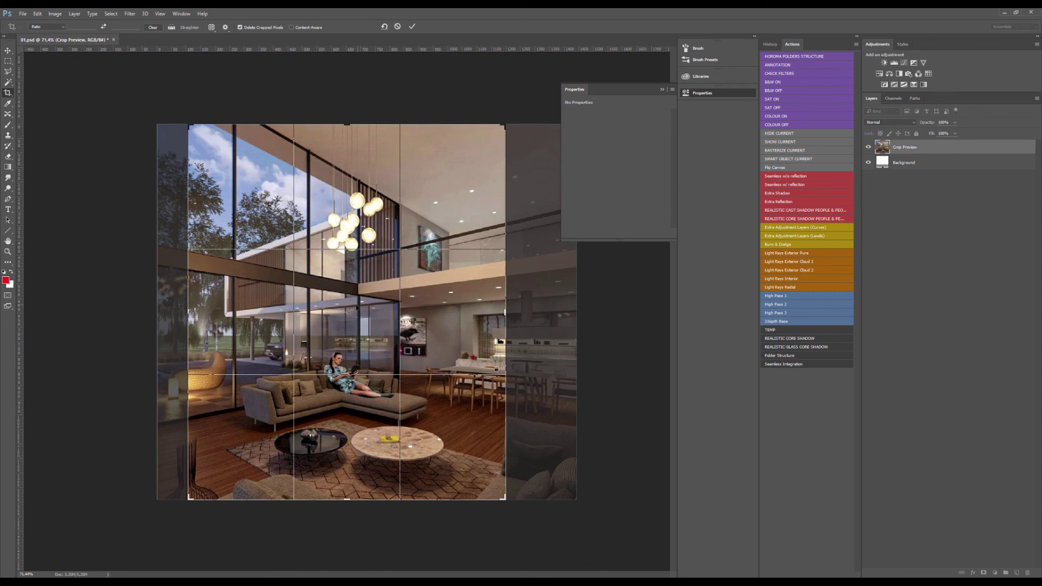
pyautogui.moveTo(356, 308); pyautogui.dragTo(332, 309)
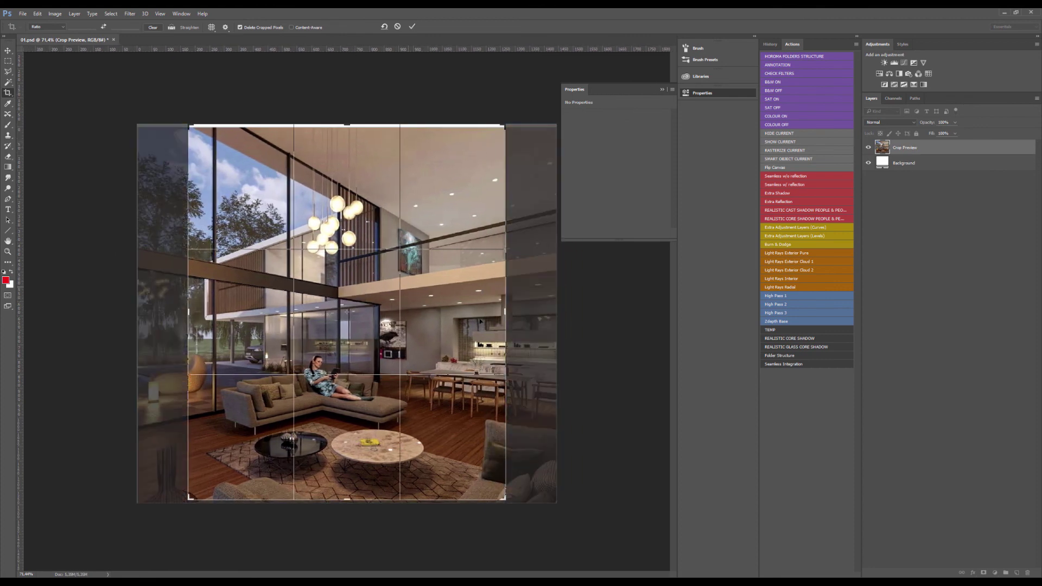
pyautogui.moveTo(505, 313); pyautogui.dragTo(491, 314)
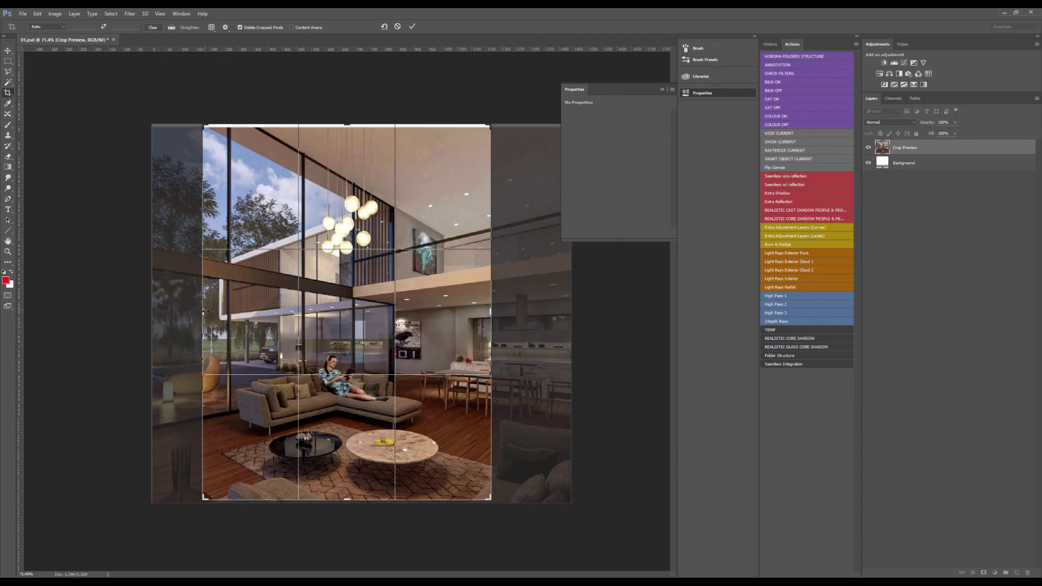
pyautogui.moveTo(203, 311); pyautogui.dragTo(202, 312)
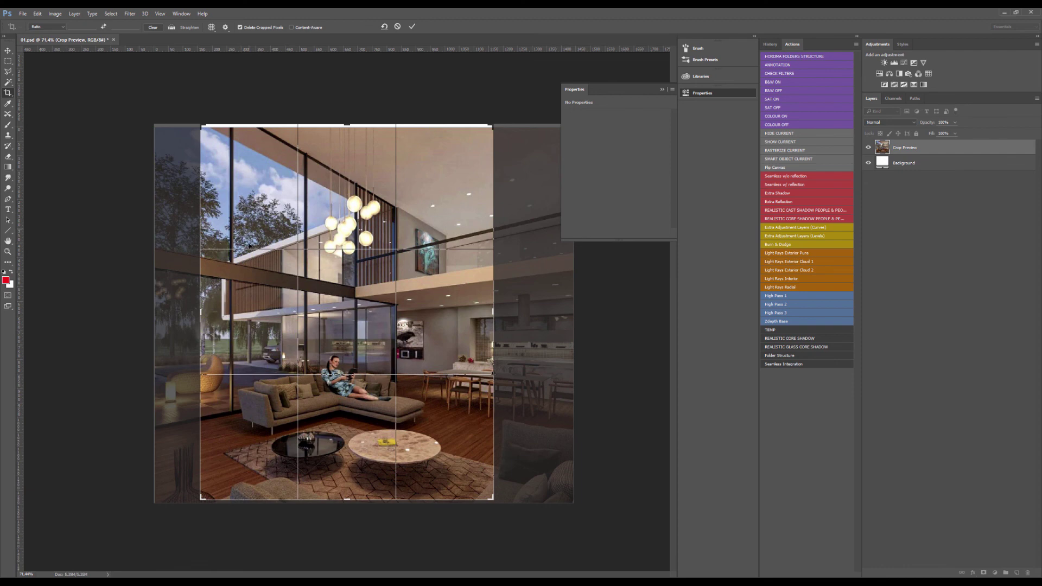
pyautogui.press('Escape')
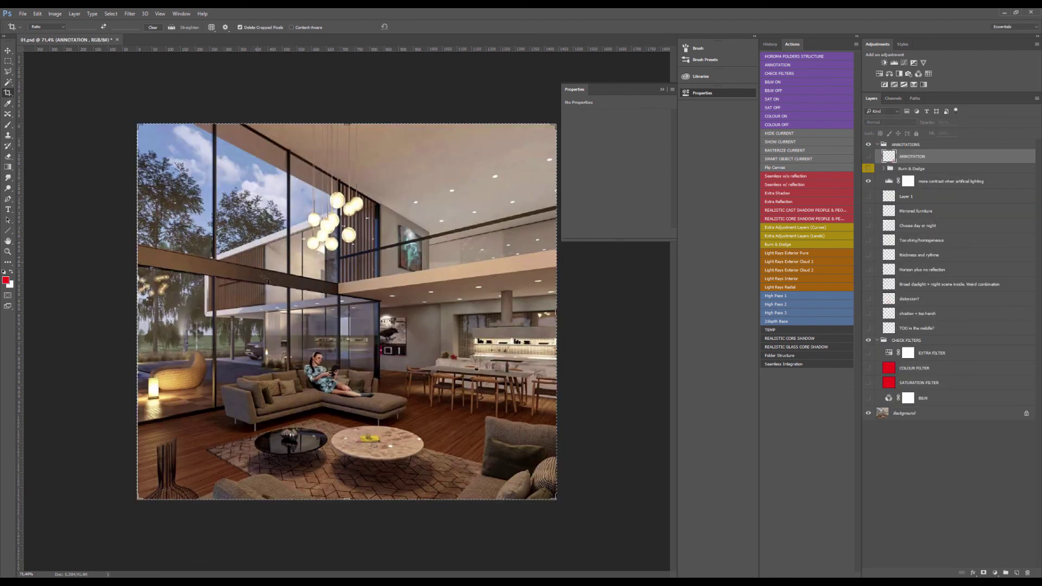